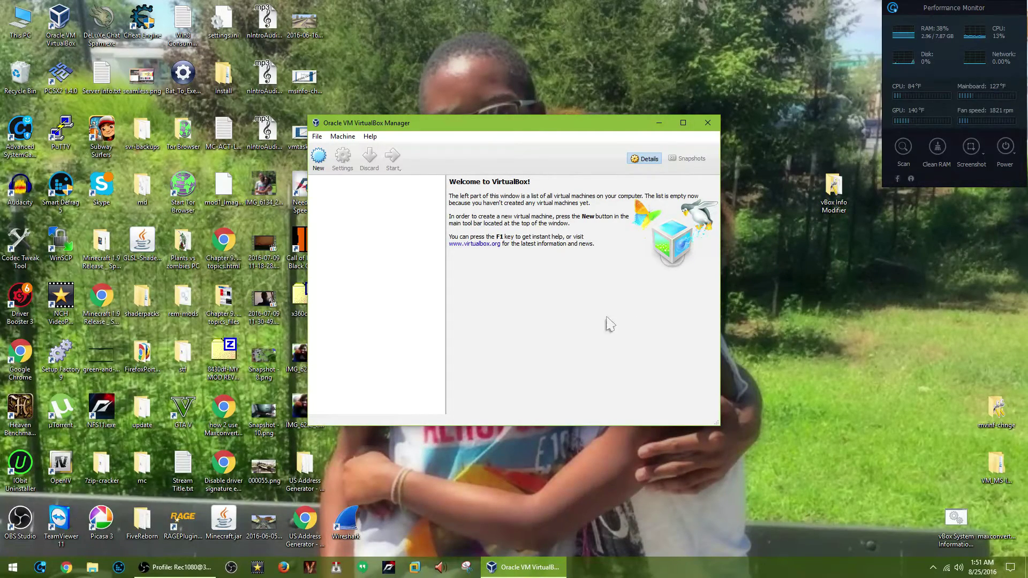
Launch Chrome from the taskbar so it opens on the Google home page.
left_click(65, 567)
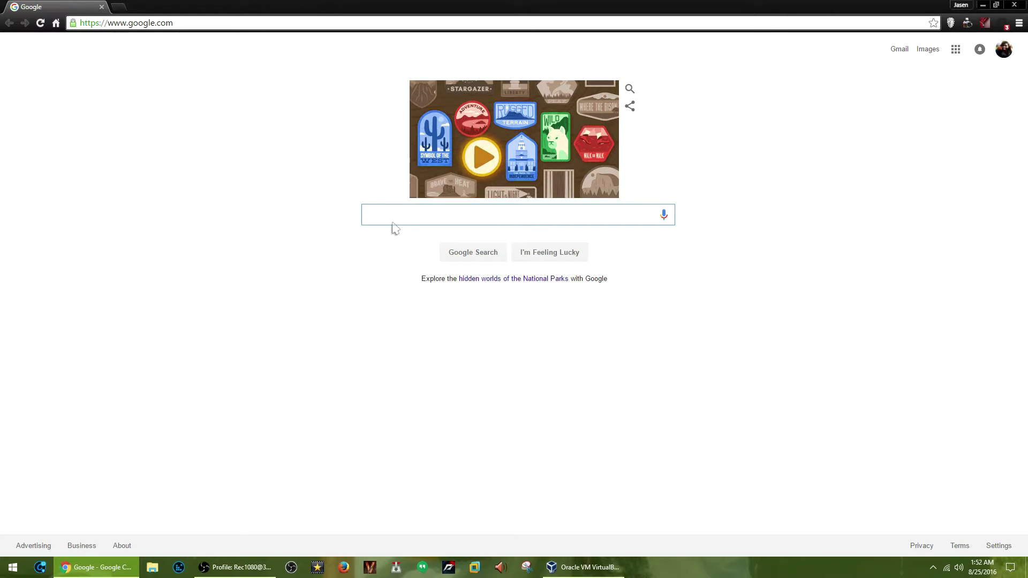
Search Google for 'jaymontana36' and open the author's Google Sites page.
type("jay")
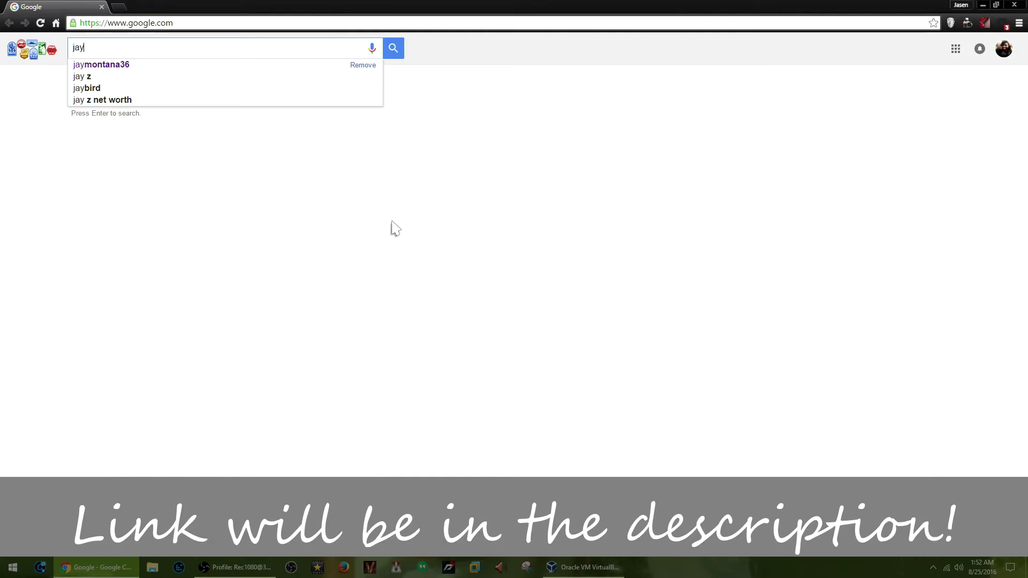
type("montana")
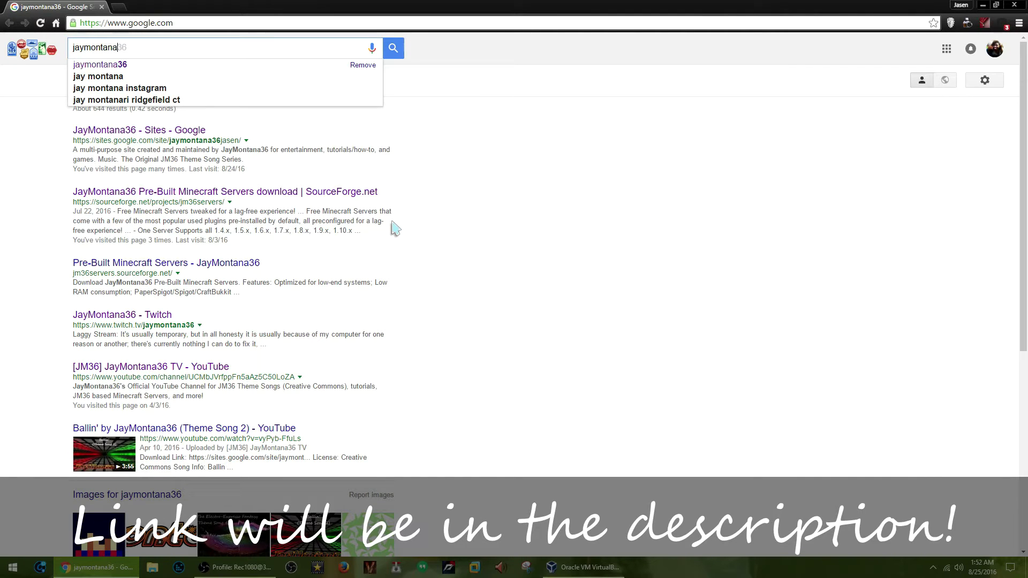
type("36")
key("Return")
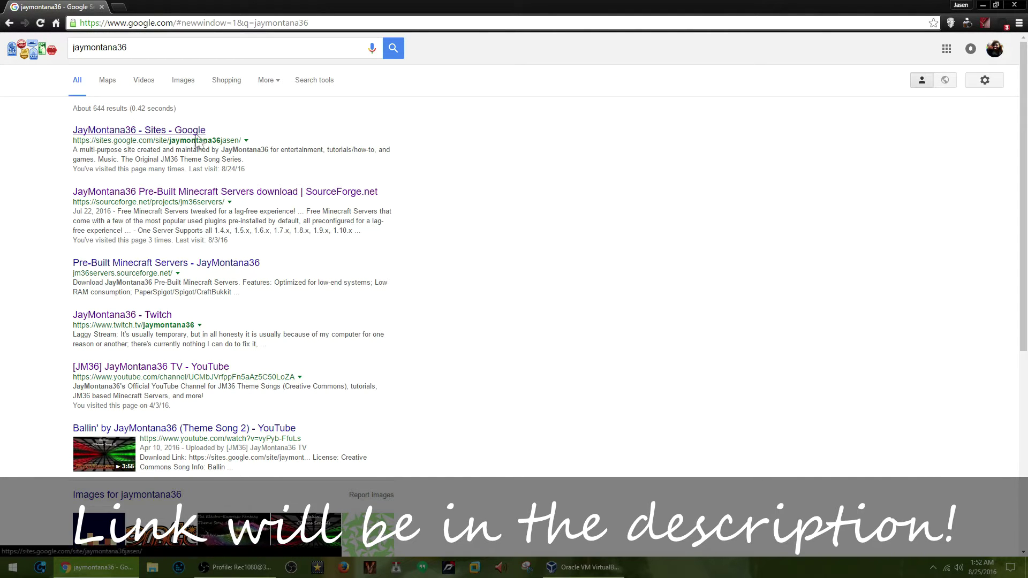
left_click(196, 137)
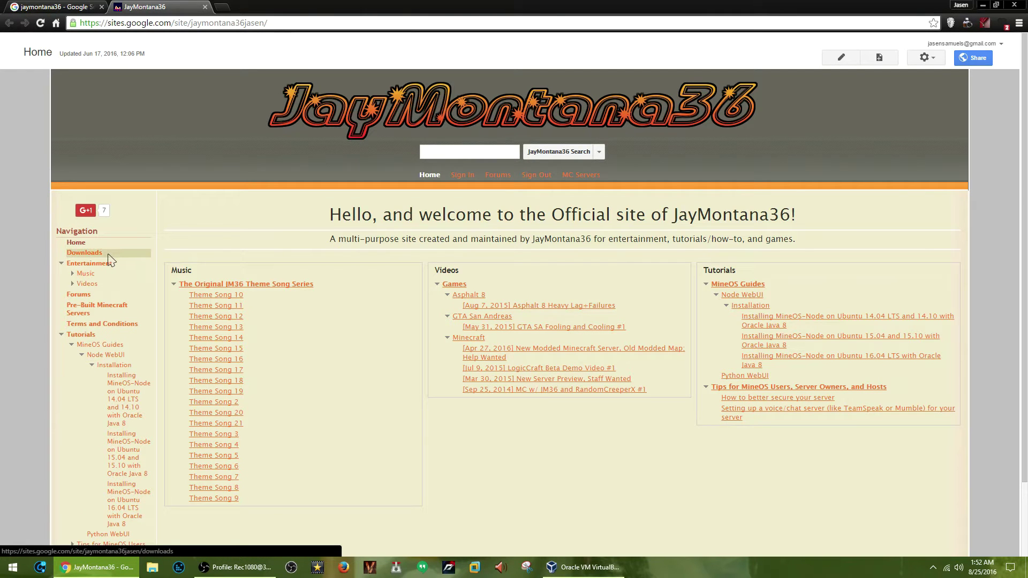
Download vBox Info Modifier.zip from the site's Downloads page.
left_click(108, 255)
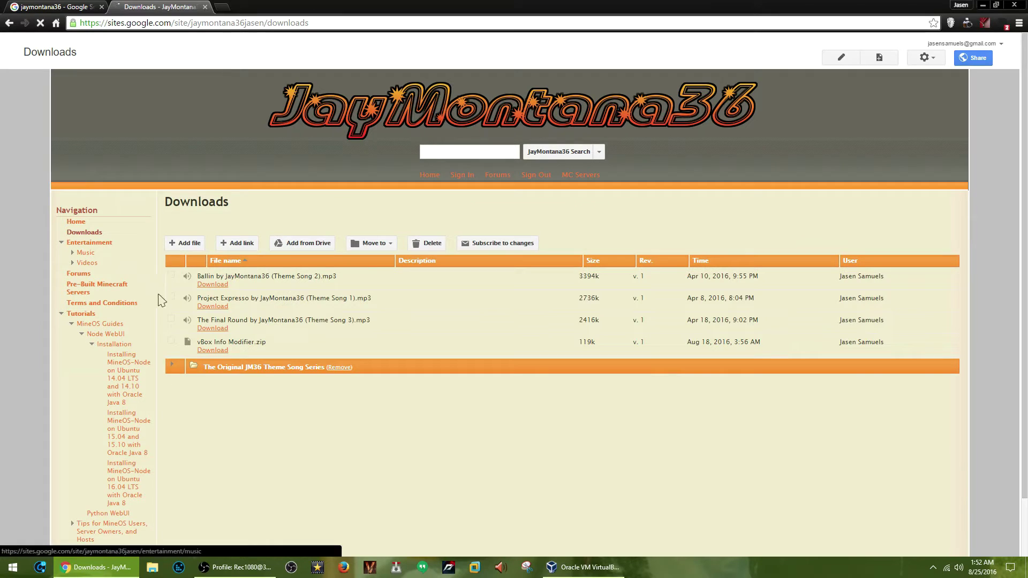
left_click(214, 352)
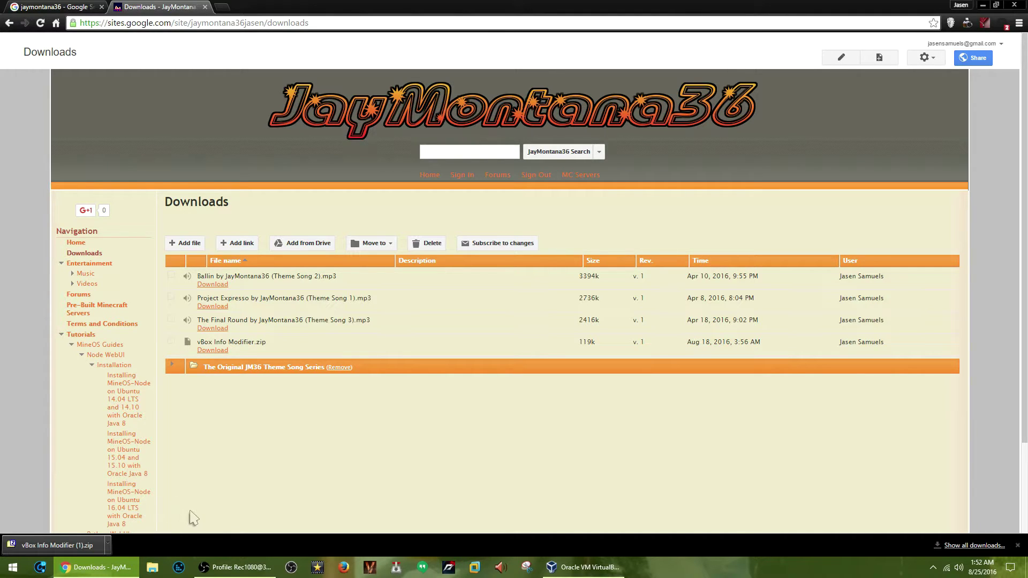
scroll(192, 518, "down", 3)
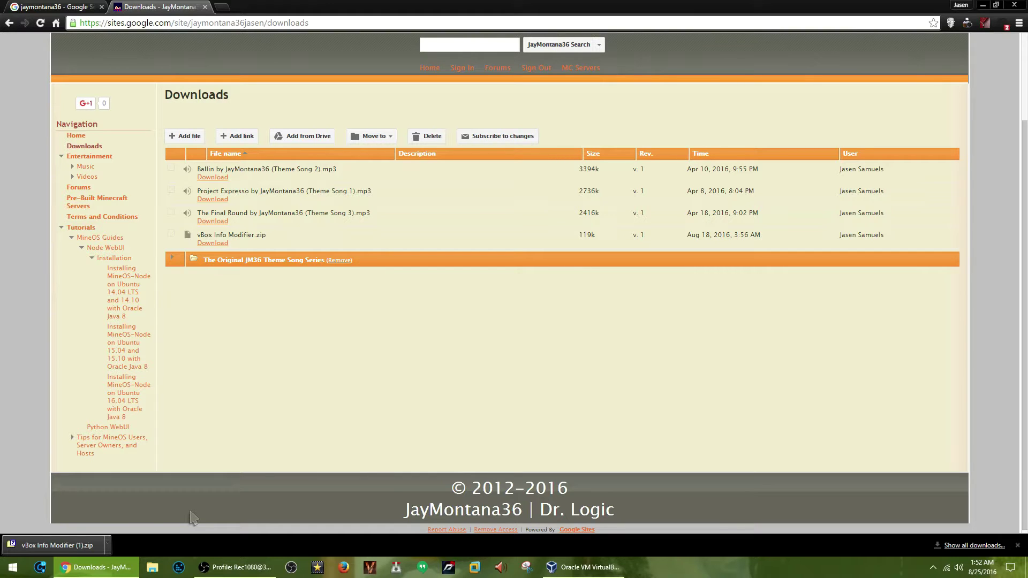
Extract the vBox Info Modifier folder from the zip to the desktop, replacing existing files, then close 7-Zip.
left_click(70, 545)
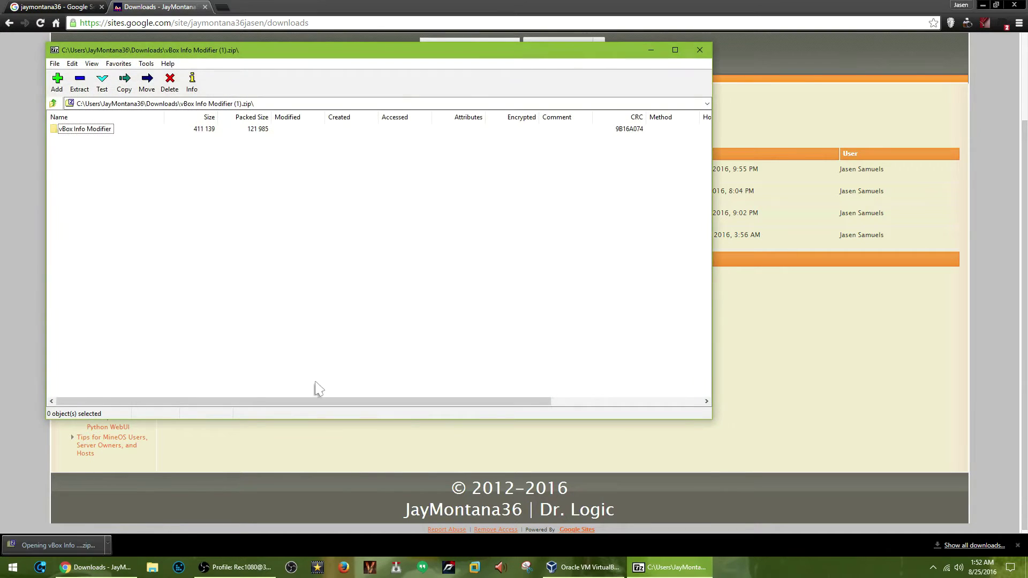
left_click(1020, 5)
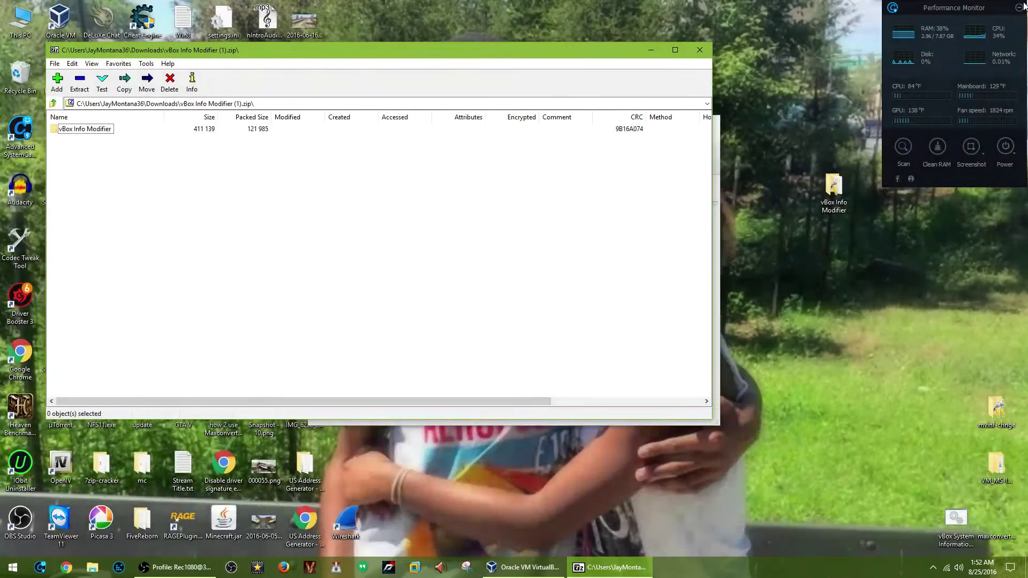
left_click_drag(83, 131, 818, 227)
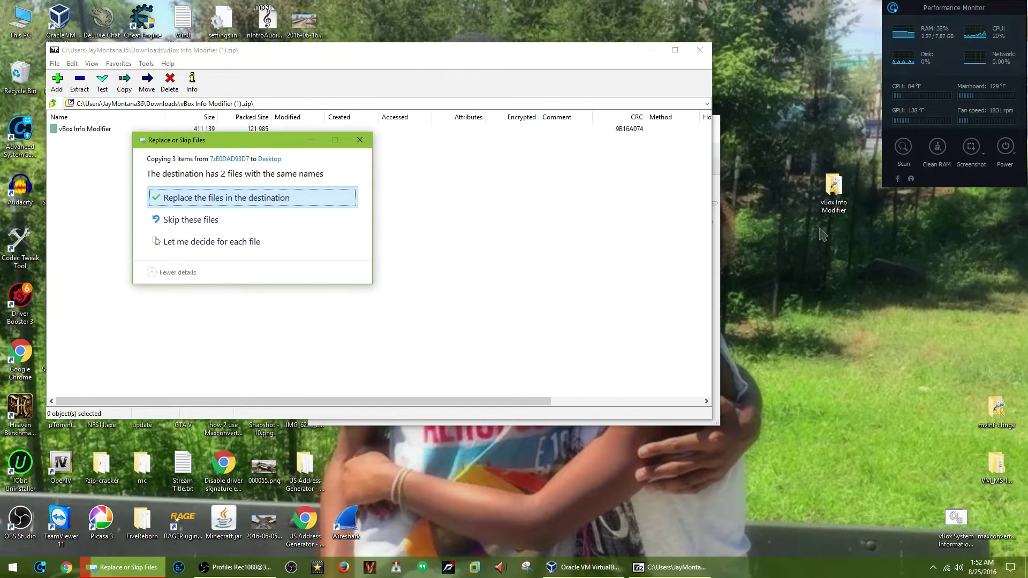
left_click(314, 202)
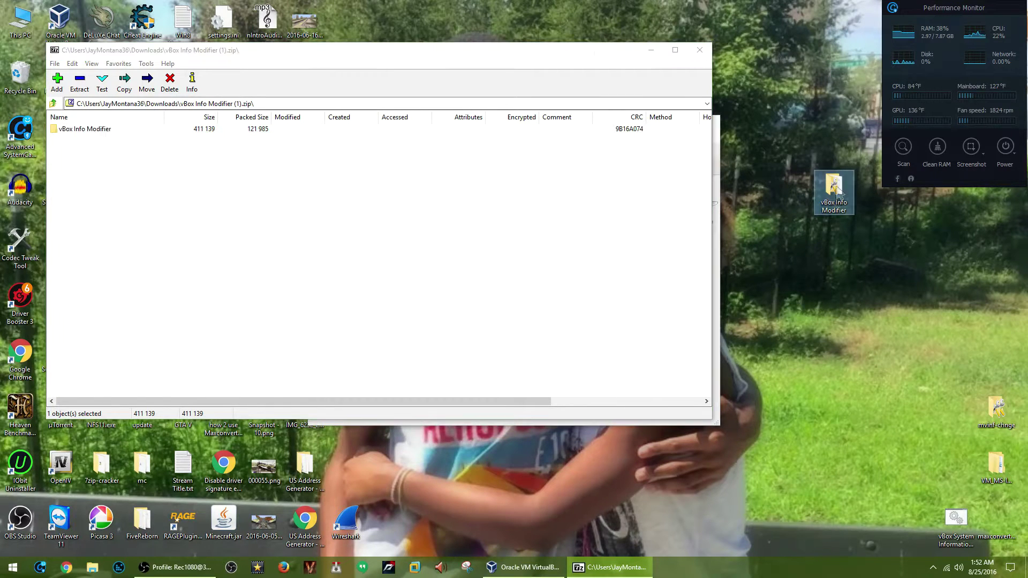
left_click_drag(836, 187, 836, 242)
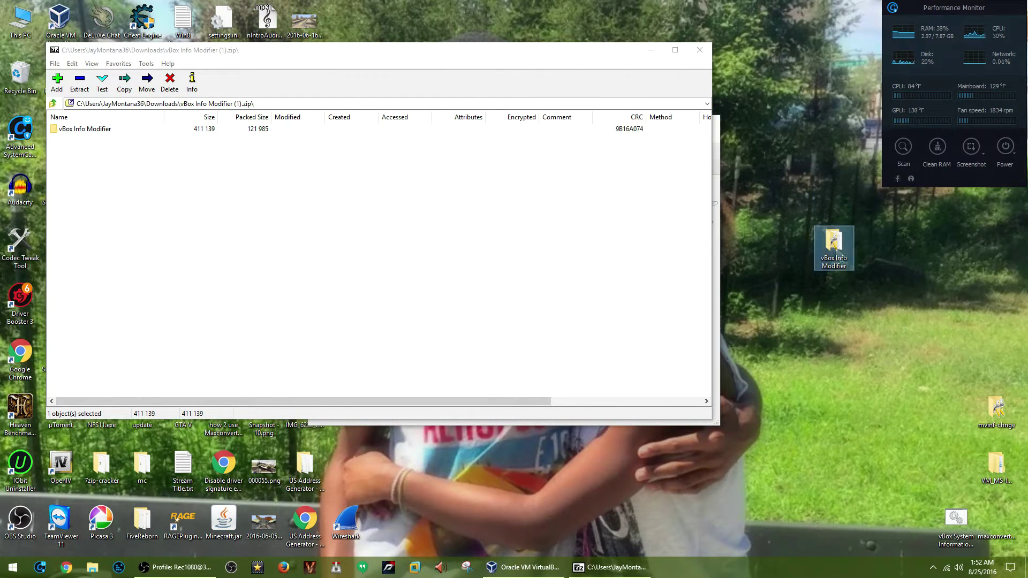
left_click(699, 49)
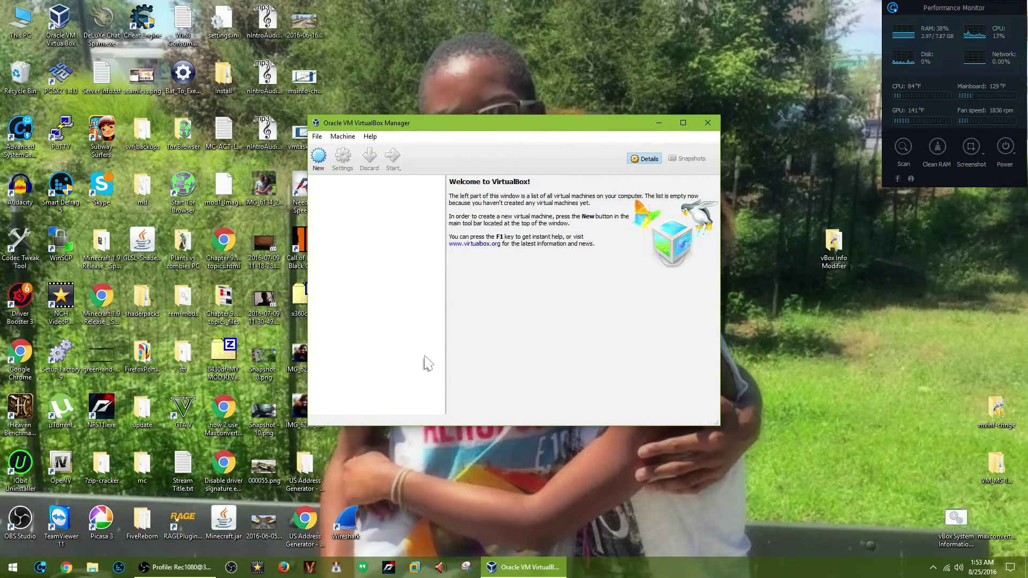
double_click(830, 268)
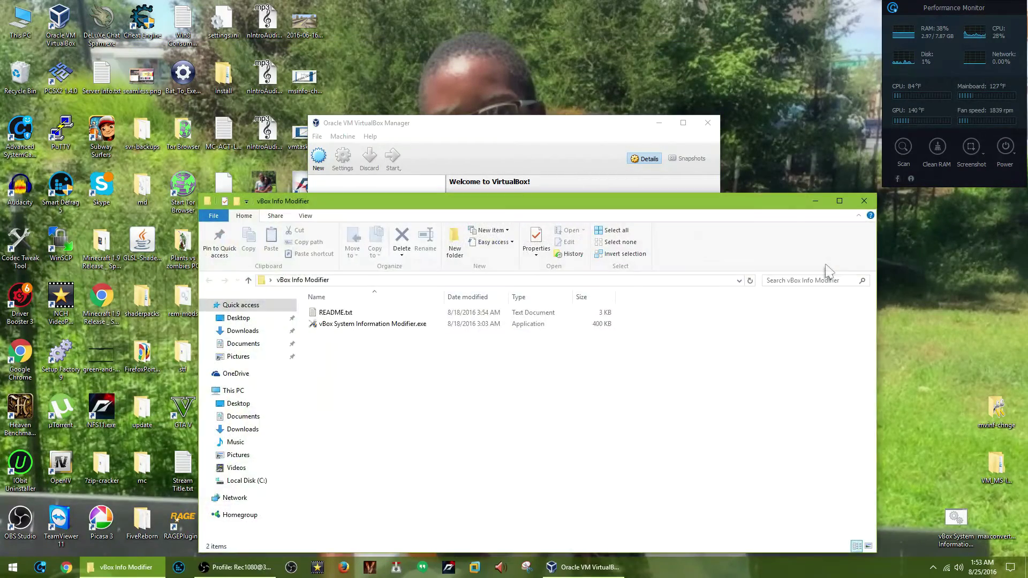
left_click_drag(355, 353, 341, 319)
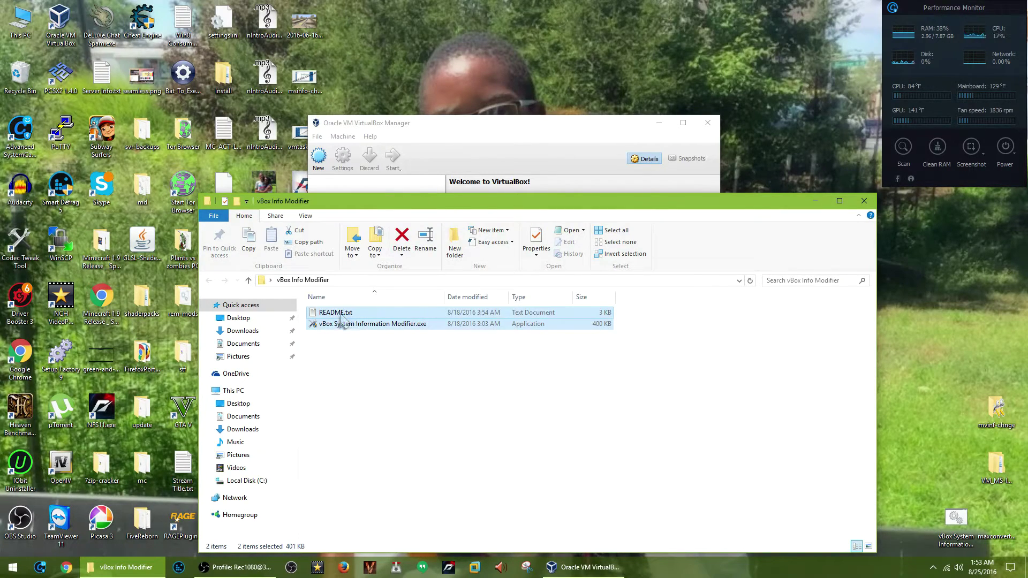
double_click(452, 313)
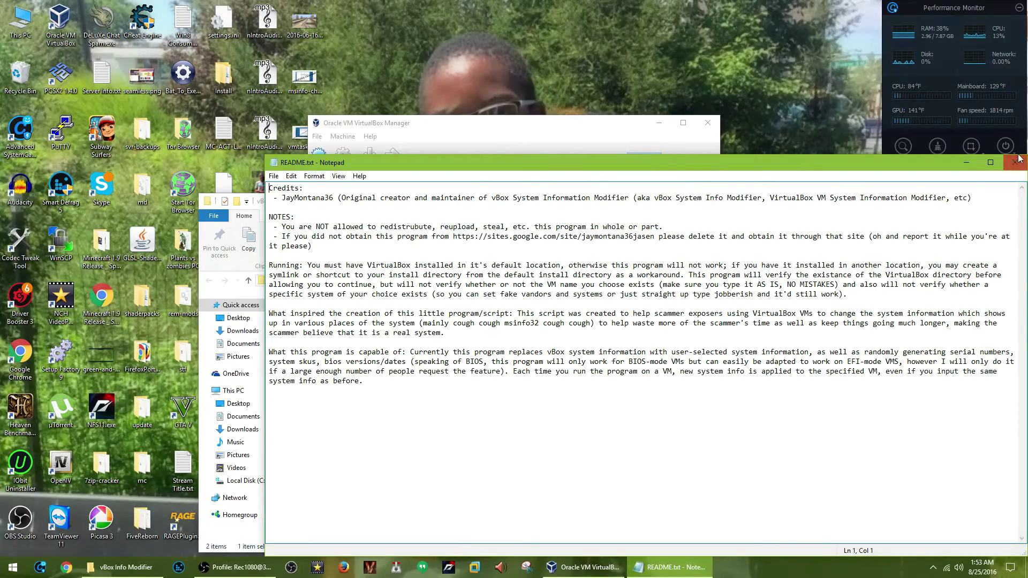
left_click(1016, 161)
left_click(342, 326)
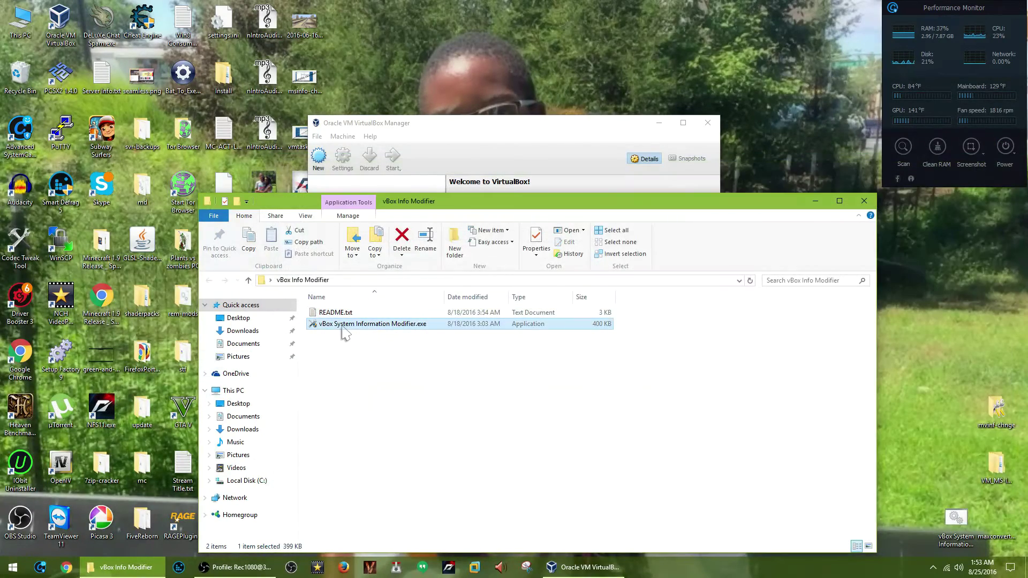
left_click(863, 202)
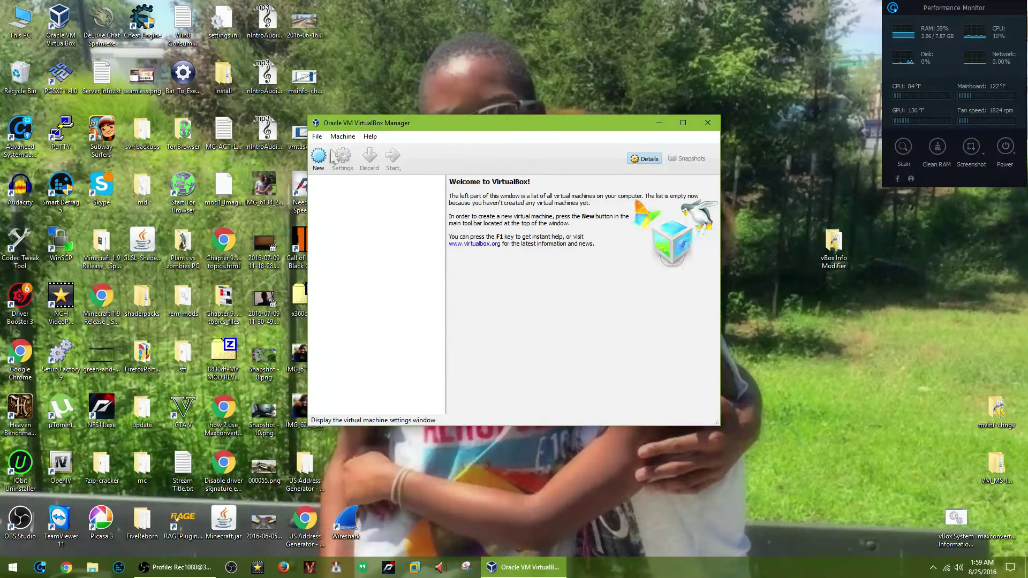
Create a new VM named Win10, type Windows 10 (64-bit), with 2048 MB memory.
left_click(323, 165)
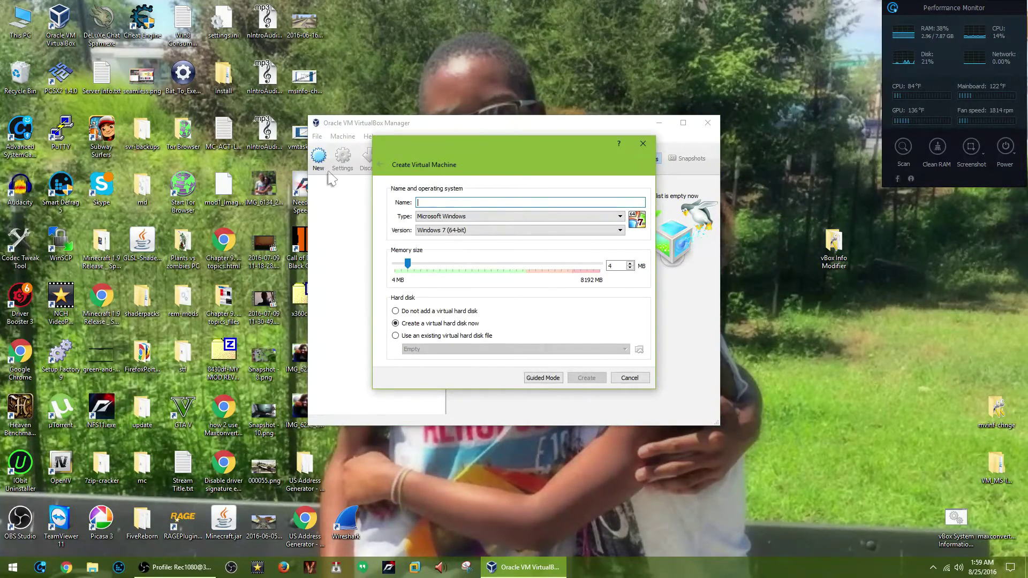
type("Wi")
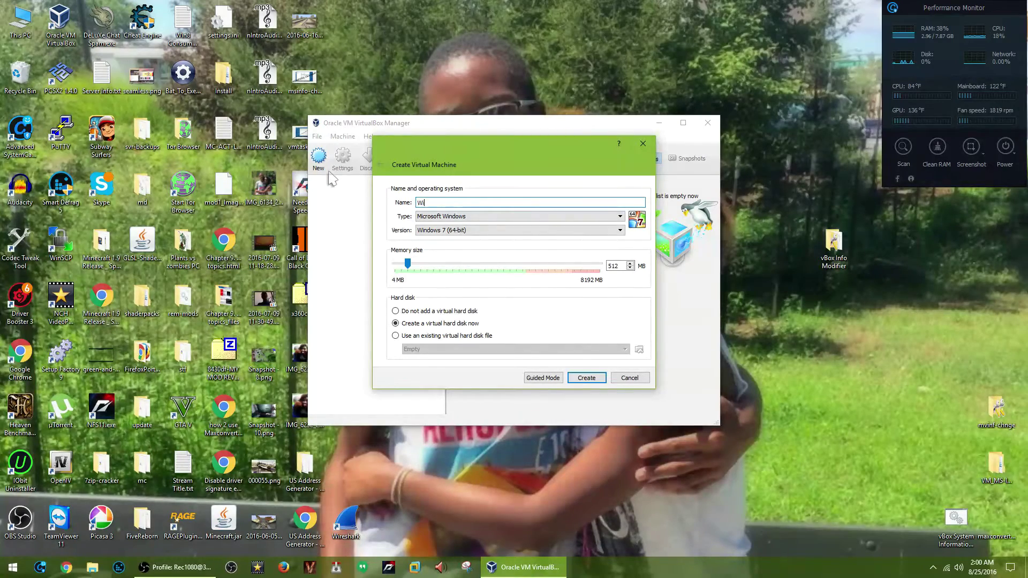
type("n10")
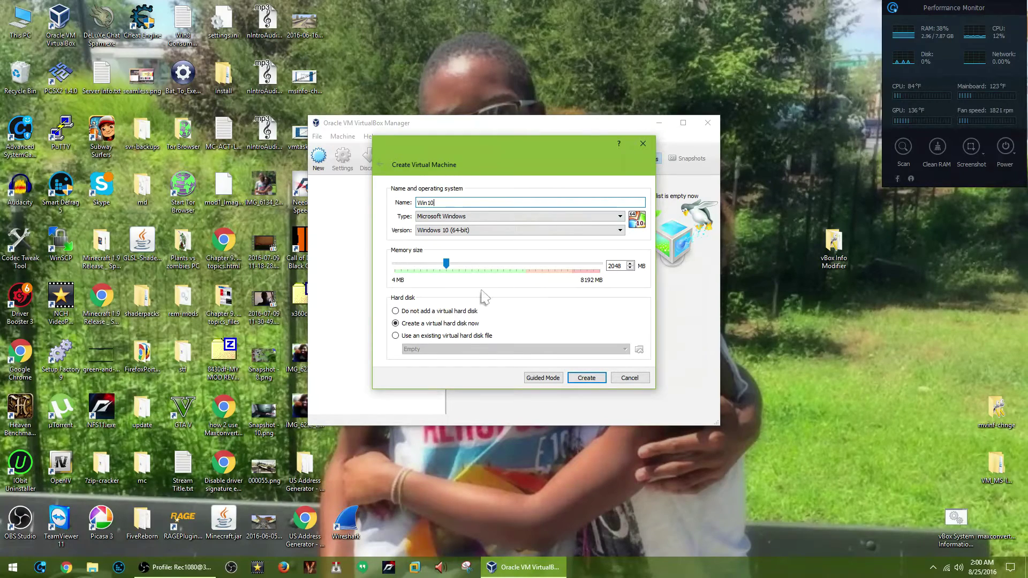
left_click(586, 380)
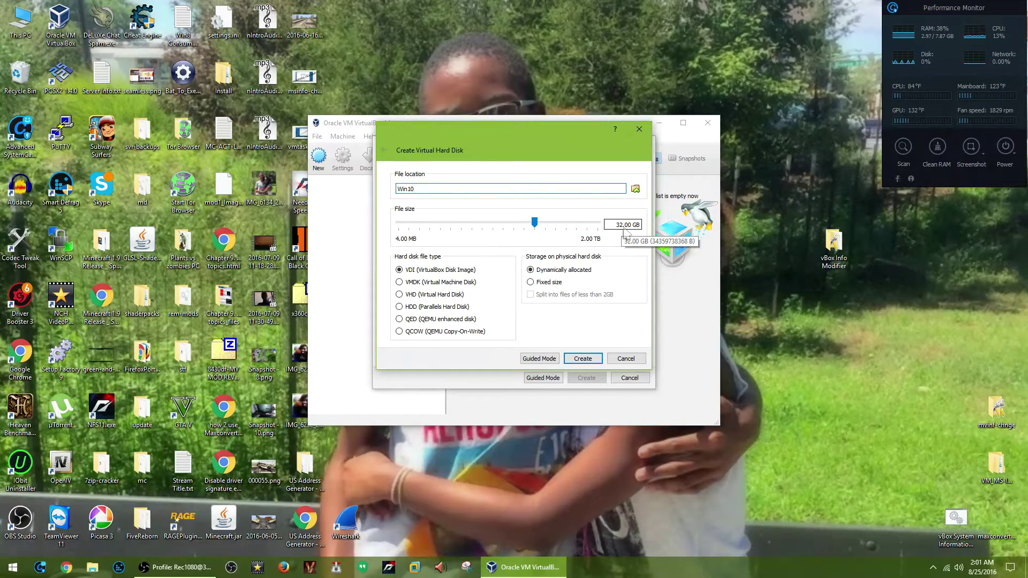
Set the Win10 disk to 128 GB as a dynamically allocated VDI and create it.
double_click(617, 225)
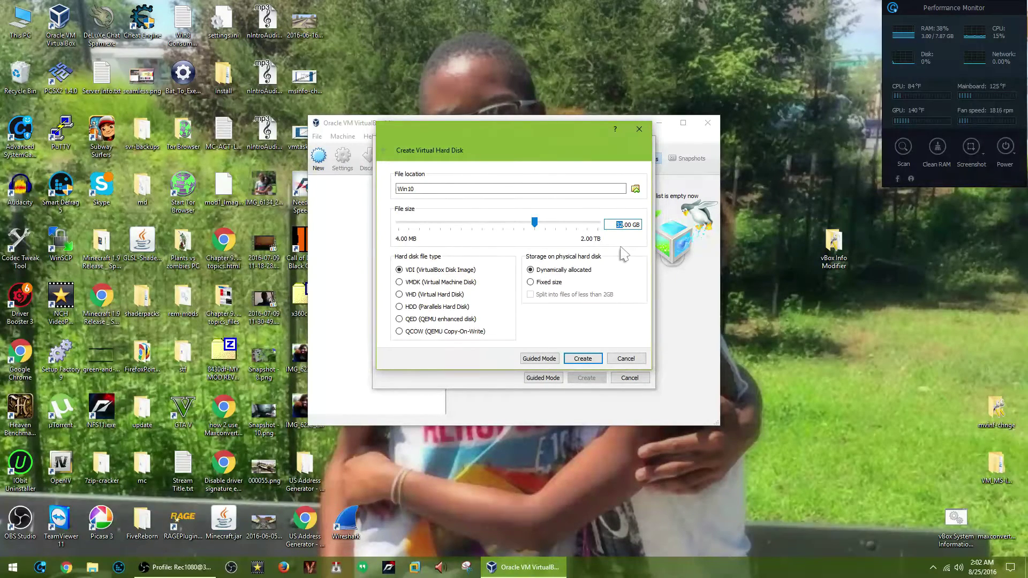
type("128")
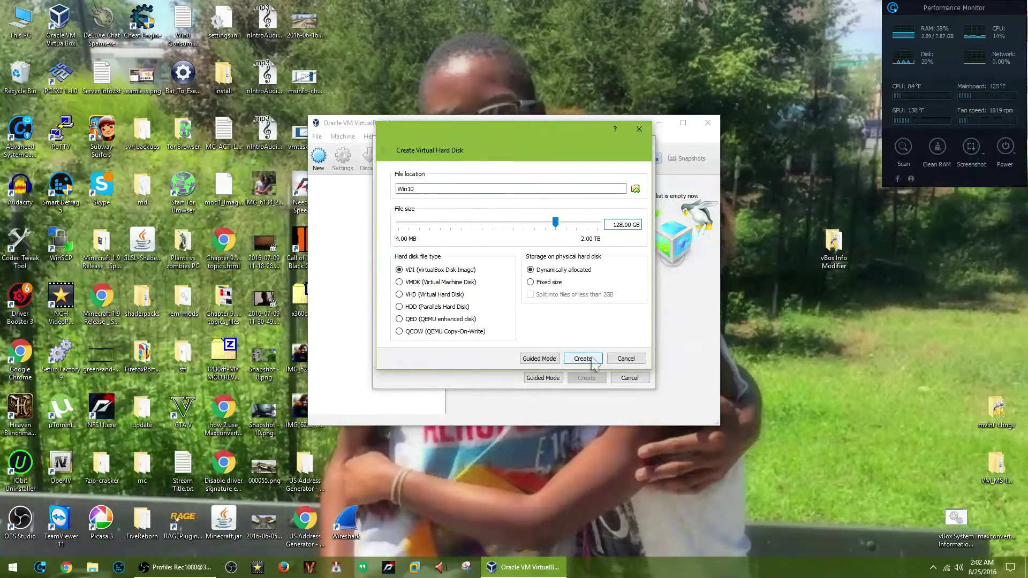
left_click(594, 360)
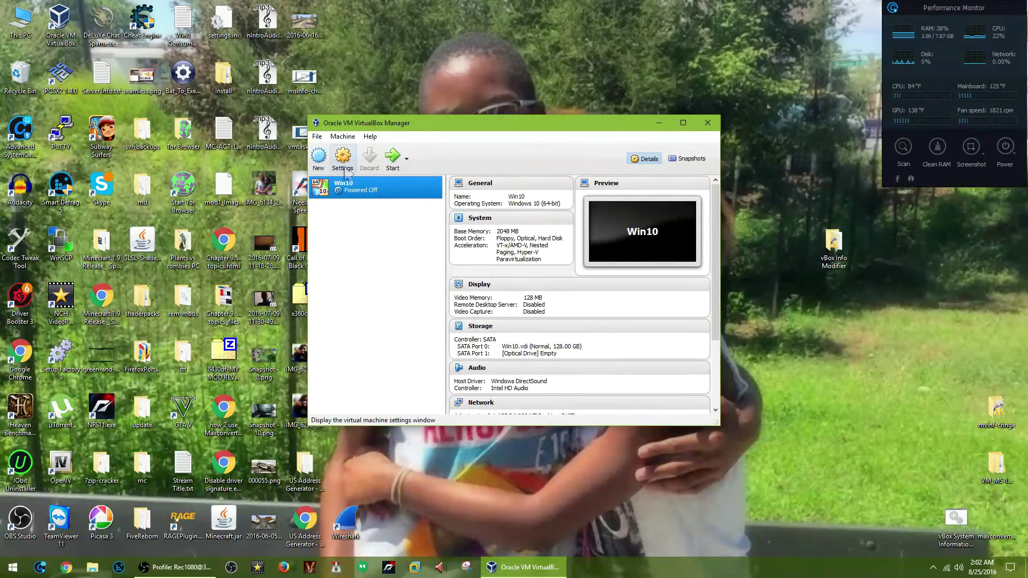
In Win10's System settings, switch the pointing device to PS/2 Mouse.
left_click(343, 160)
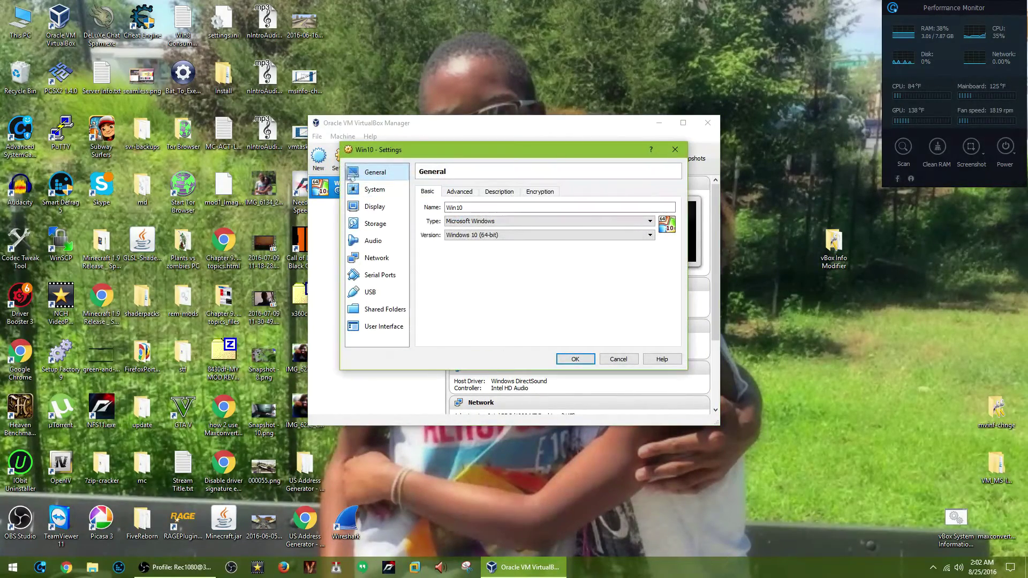
left_click(395, 194)
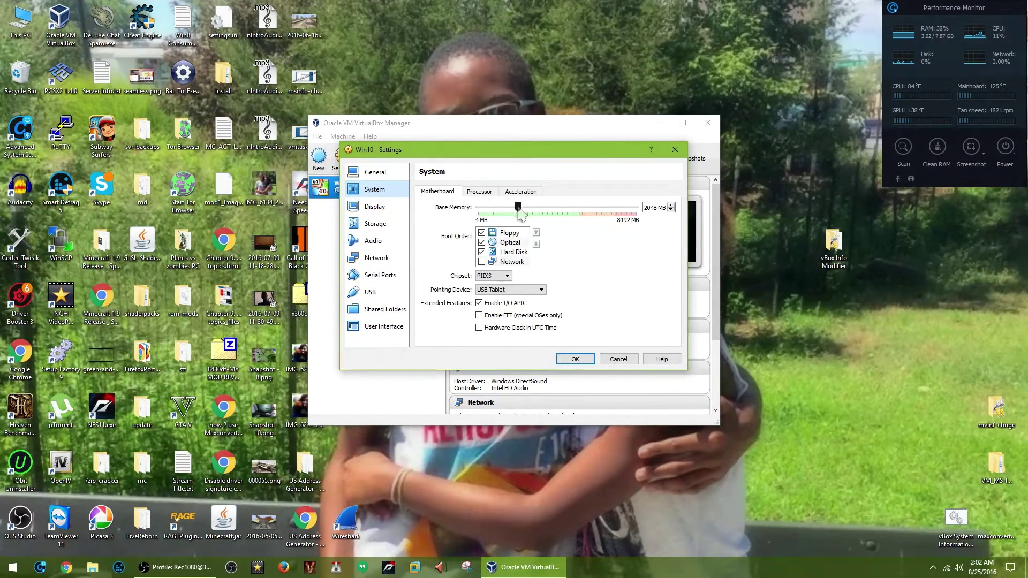
left_click(508, 290)
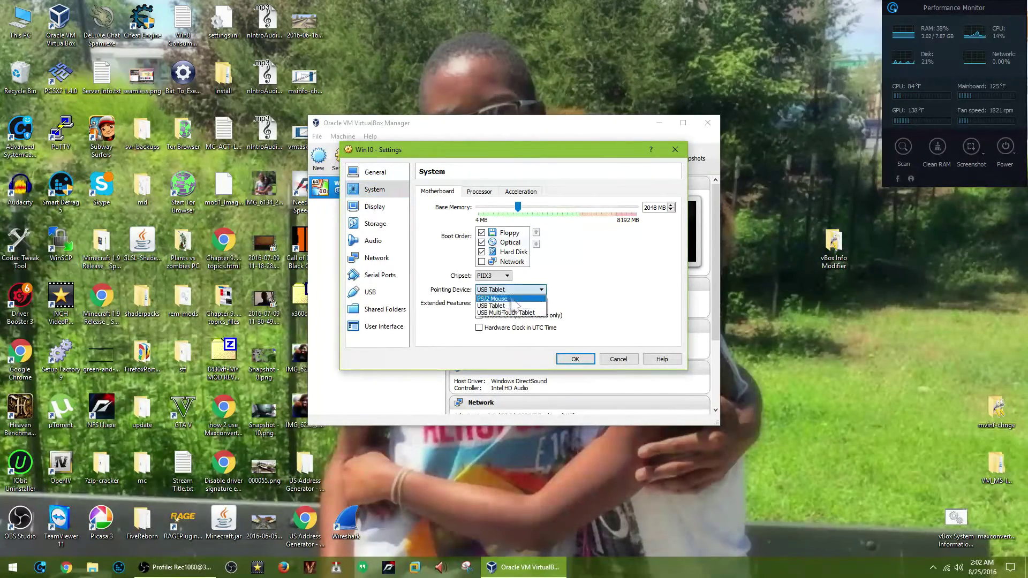
left_click(513, 299)
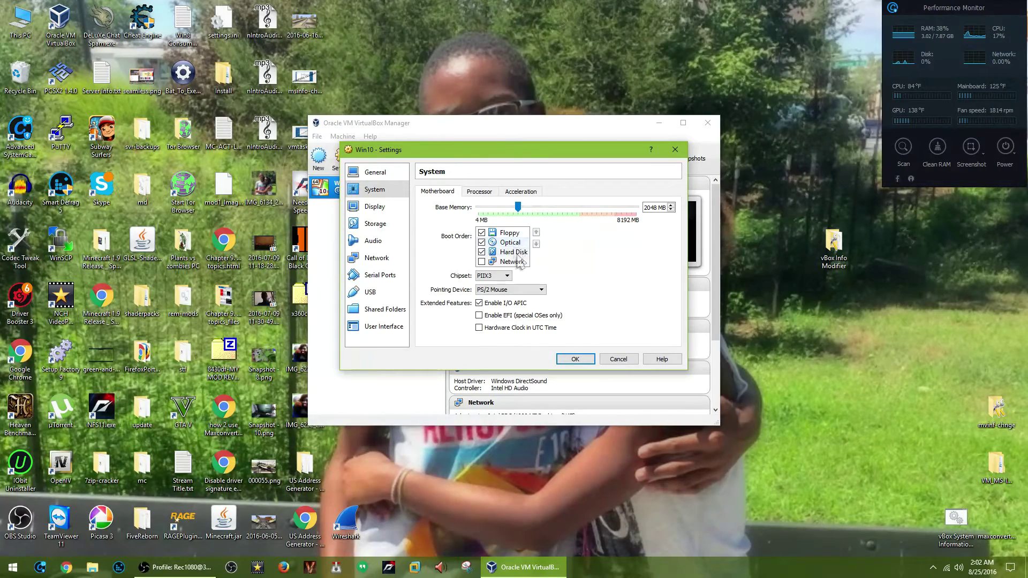
Put Hard Disk first and Optical second in the boot order, and disable Floppy.
left_click(518, 255)
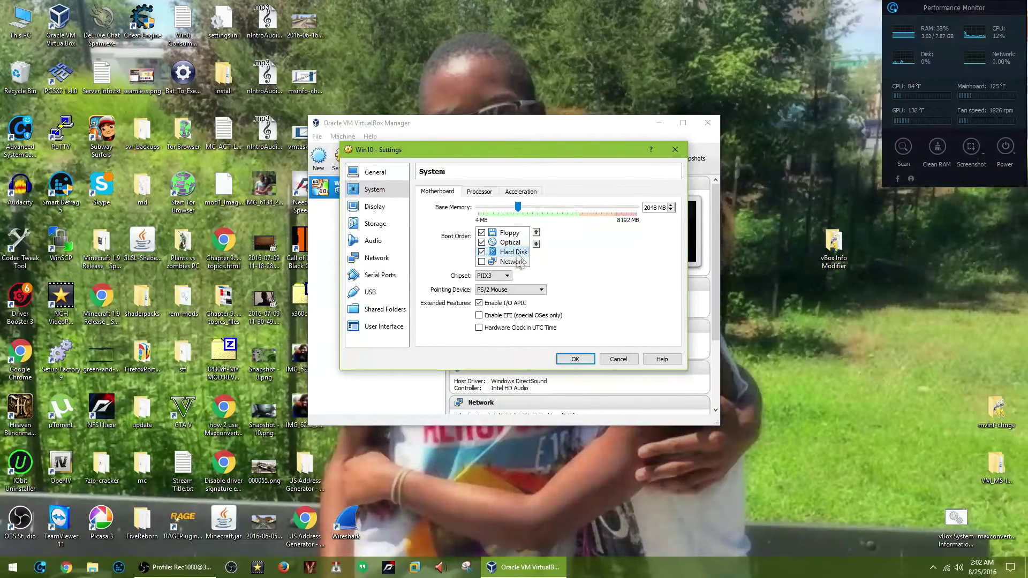
left_click(536, 232)
left_click(536, 232)
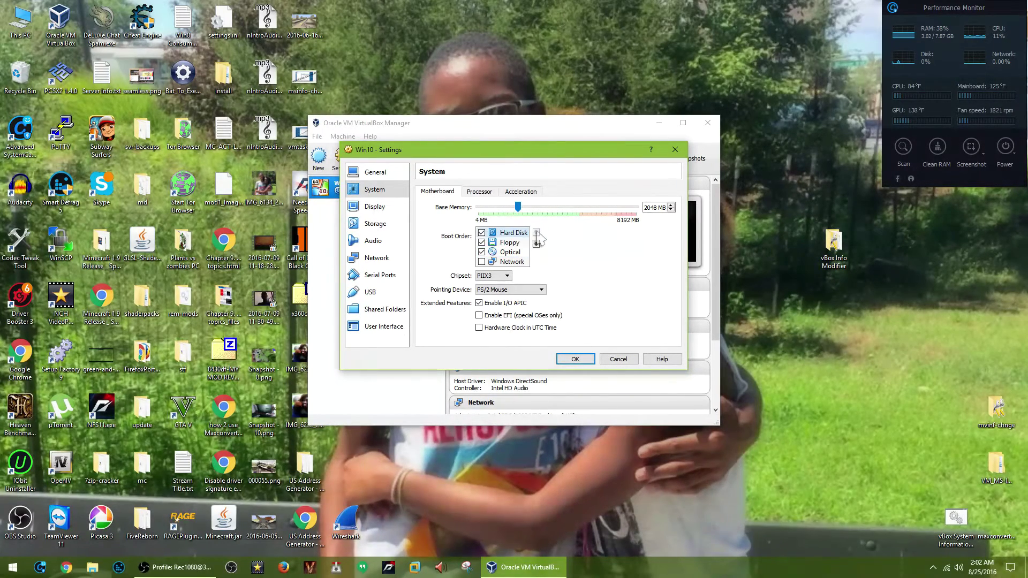
left_click(510, 252)
left_click(536, 232)
left_click(482, 251)
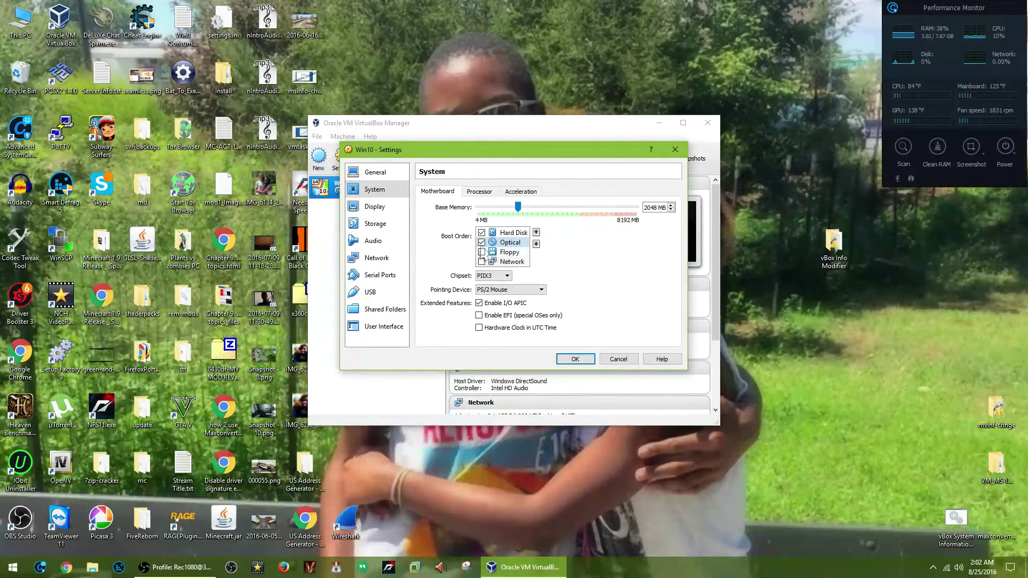
Give the VM 2 processors and enable PAE/NX.
left_click(493, 195)
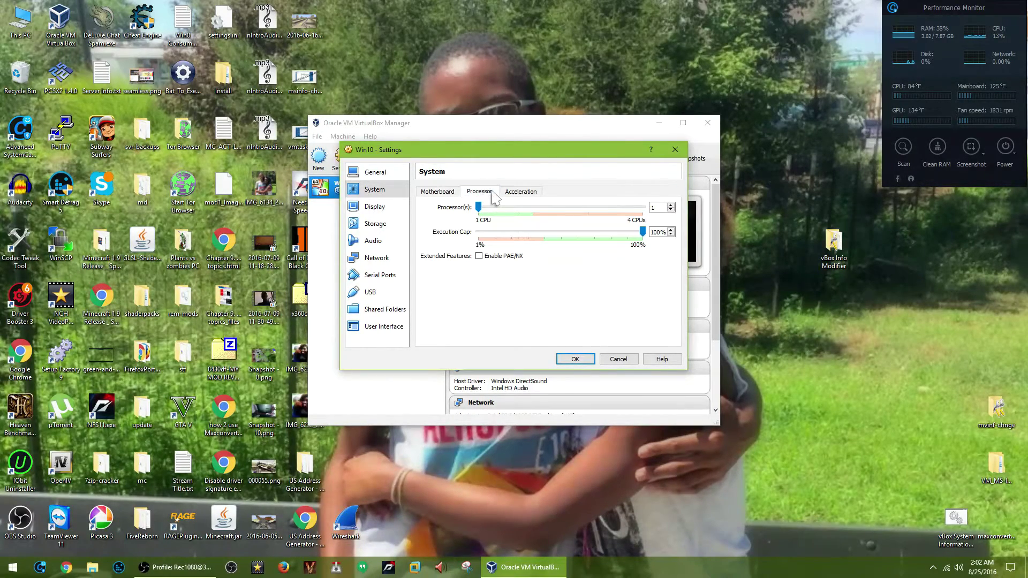
left_click(531, 209)
left_click(508, 256)
Try 3D acceleration and paravirtualization None, then revert to Default with 3D acceleration off.
left_click(532, 194)
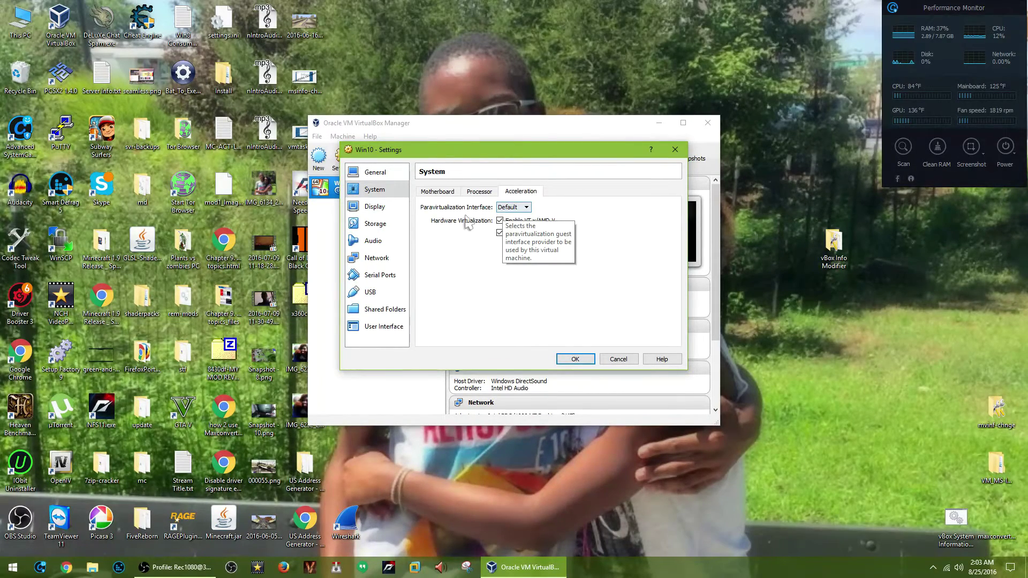
left_click(389, 212)
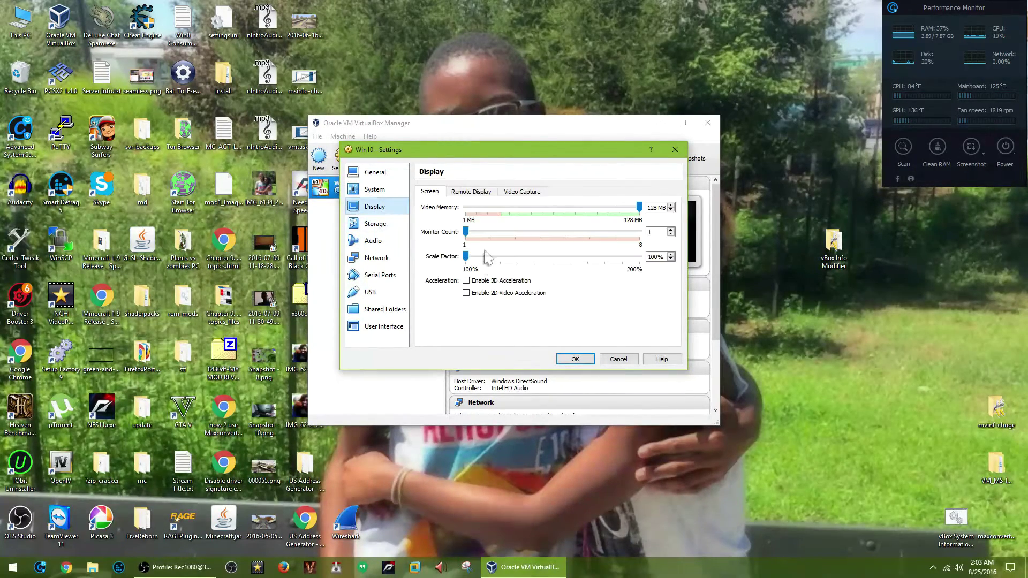
left_click(475, 281)
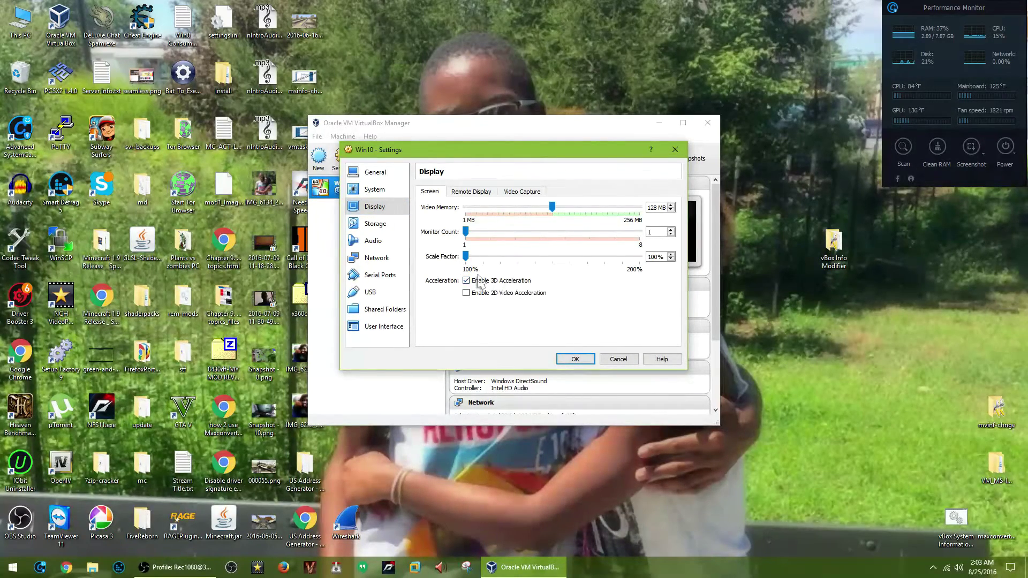
left_click(383, 190)
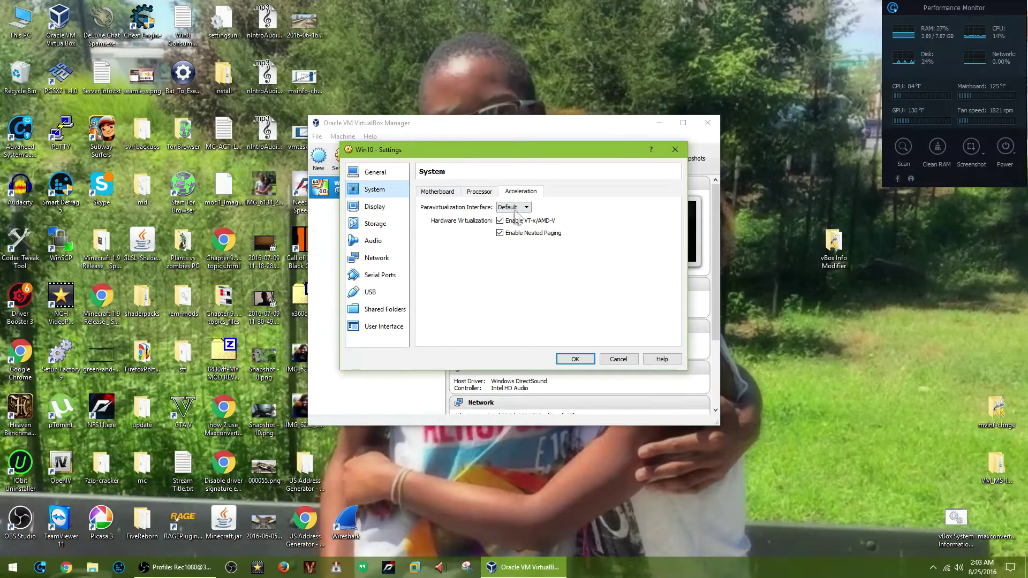
left_click(513, 209)
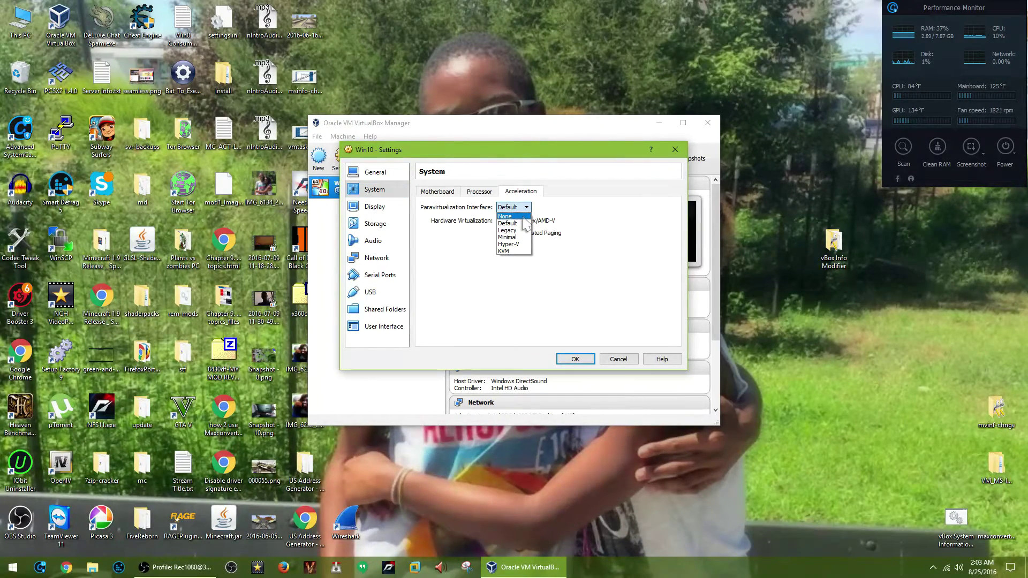
left_click(523, 216)
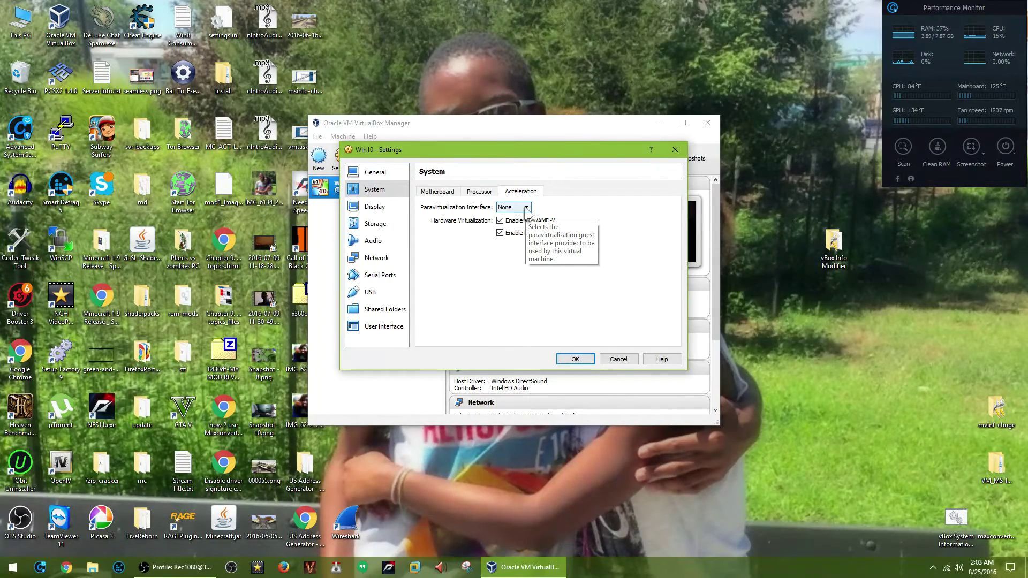
left_click(526, 211)
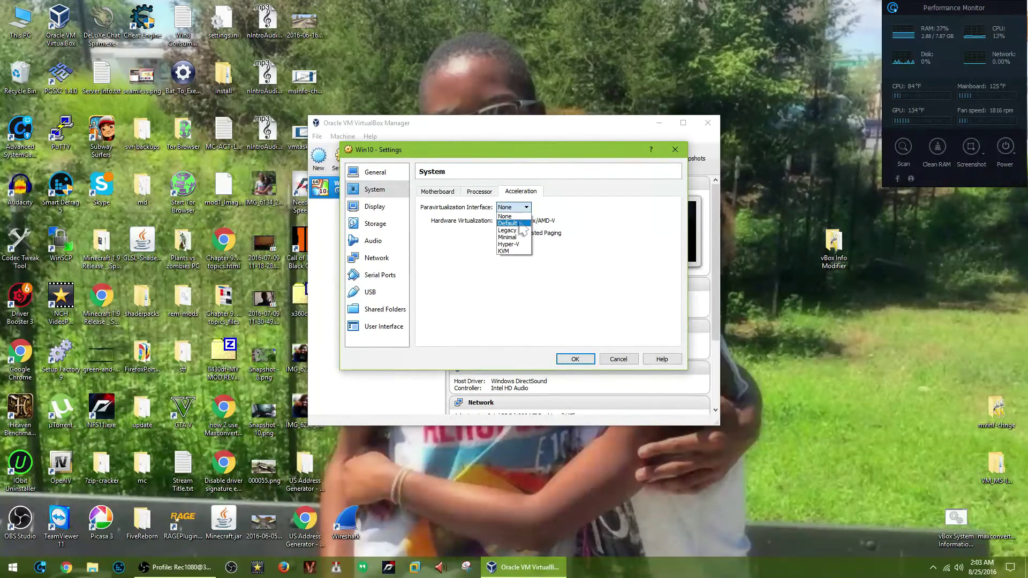
left_click(520, 223)
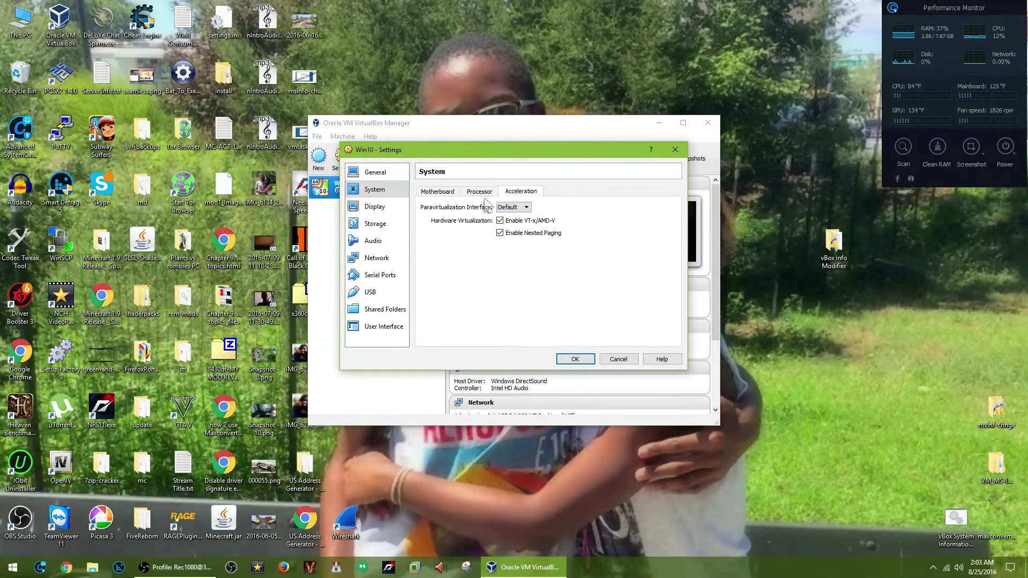
left_click(375, 207)
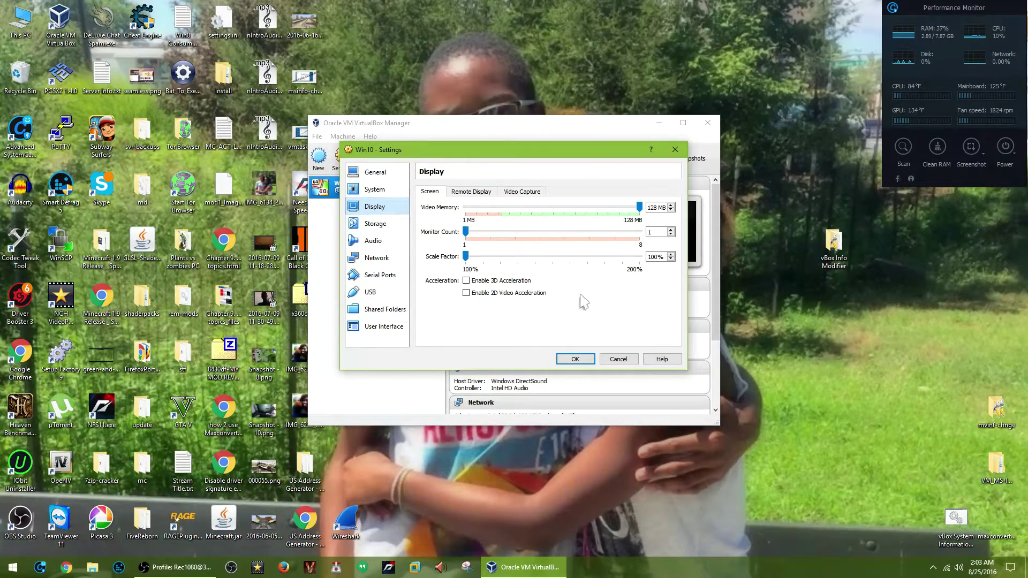
left_click(512, 282)
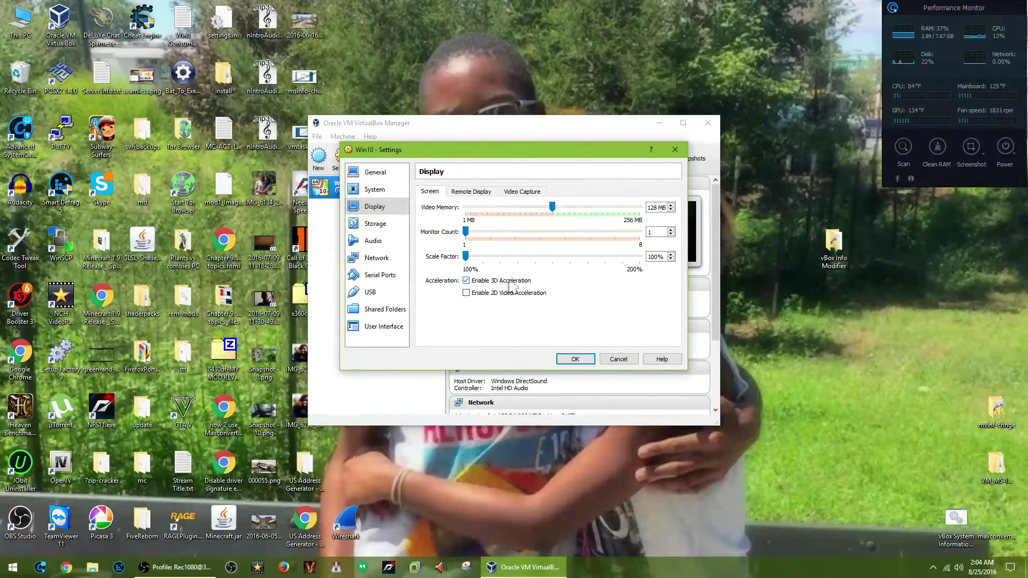
left_click(510, 282)
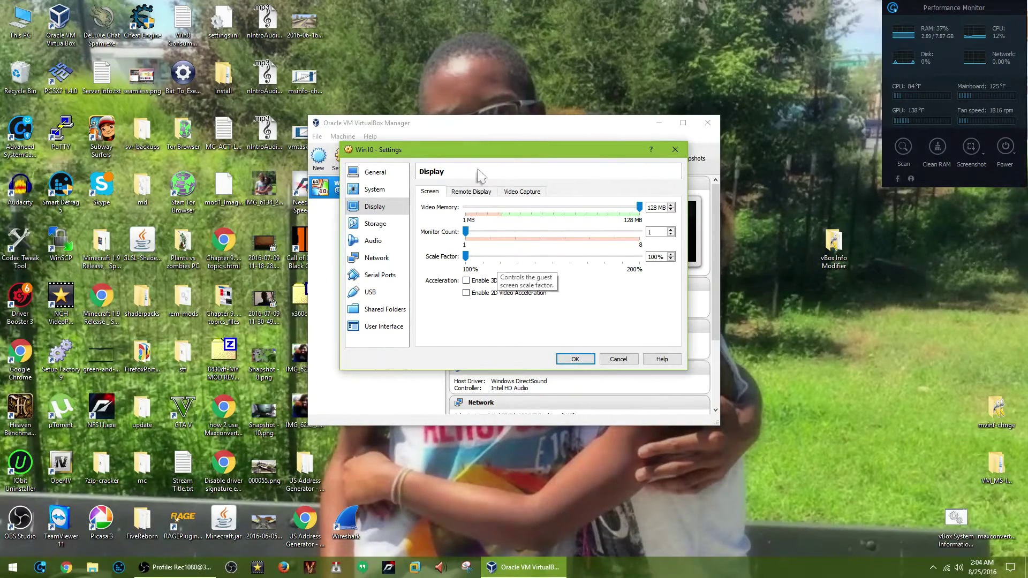
Review the Display page's Remote Display and Video Capture tabs, then switch to Storage.
left_click(489, 196)
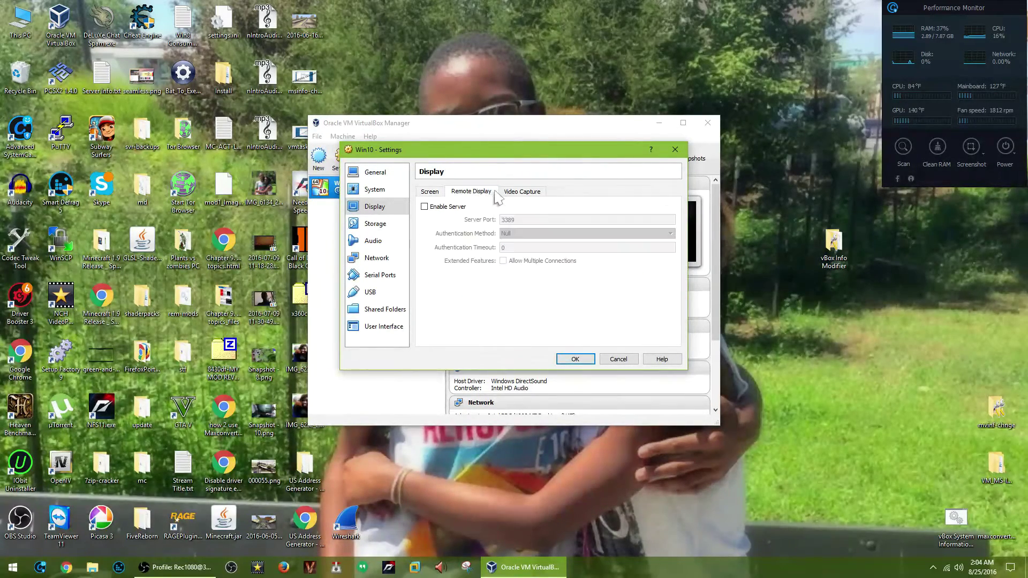
left_click(510, 194)
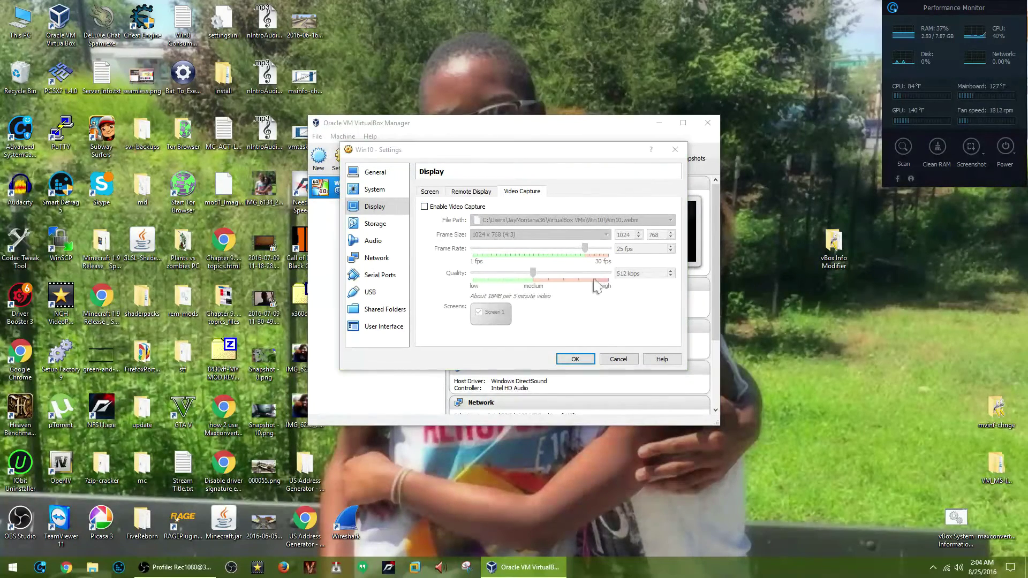
left_click(397, 231)
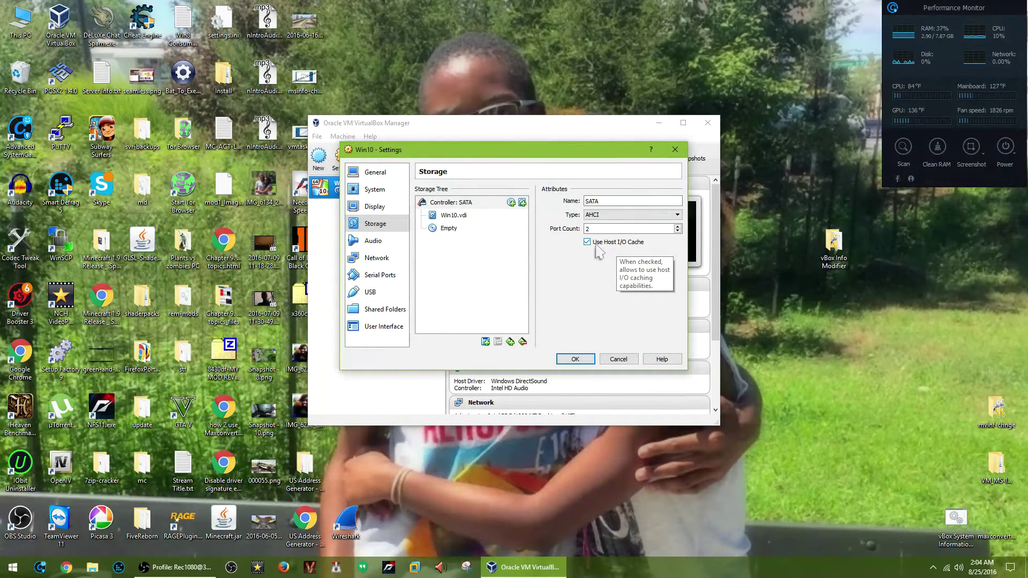
Select Win10.vdi in the Storage Tree and tick Solid-state Drive.
left_click(473, 217)
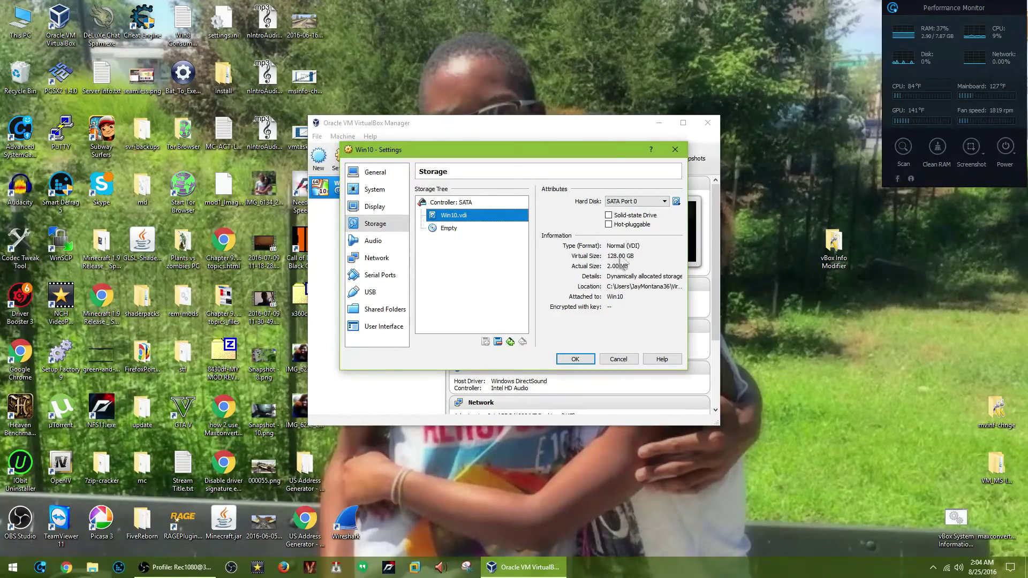
left_click(641, 217)
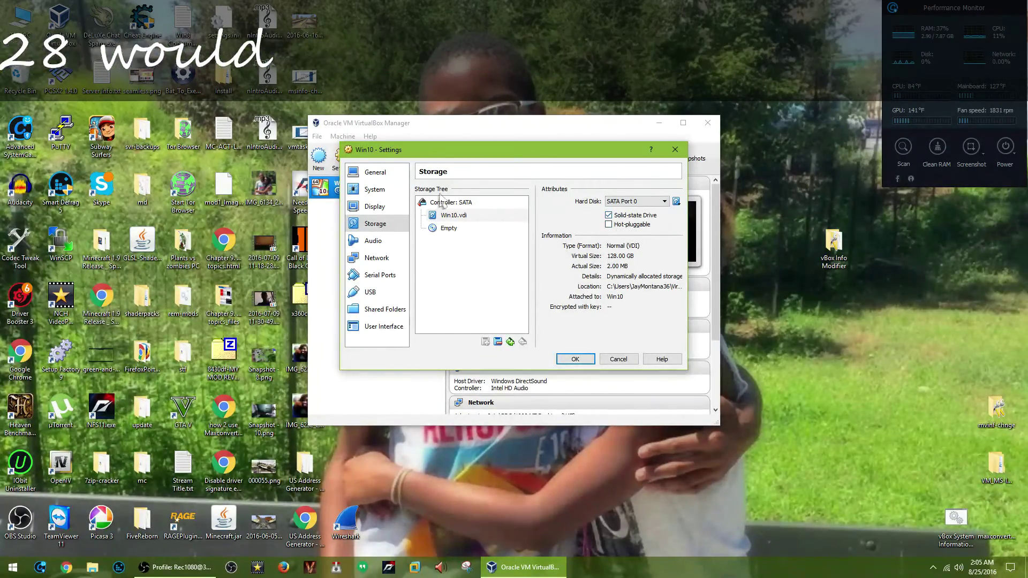
Check the audio controller options, keeping Intel HD Audio.
left_click(372, 242)
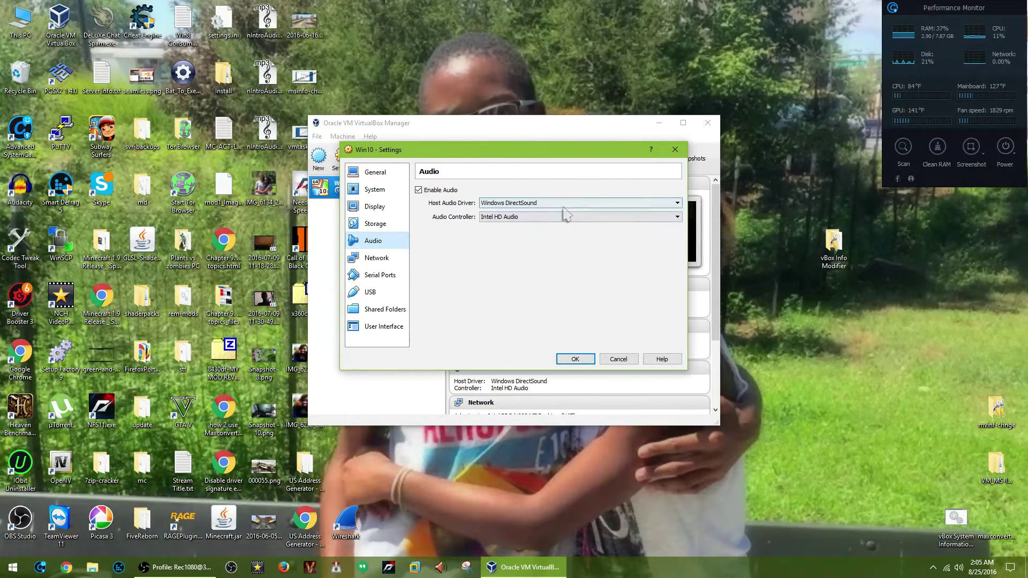
left_click(528, 219)
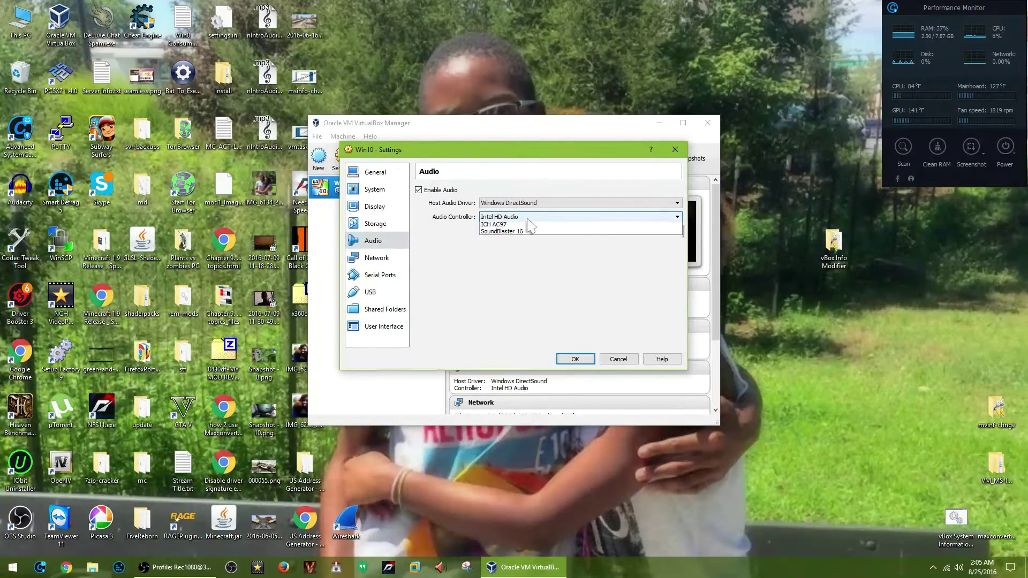
left_click(527, 225)
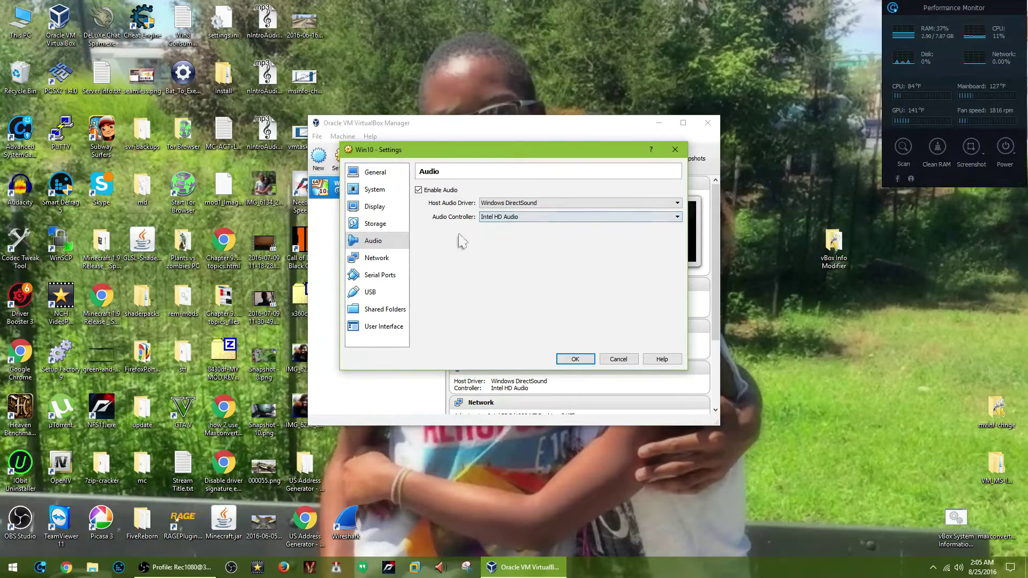
Browse Adapter 1's attachment options, leaving it attached to NAT.
left_click(395, 262)
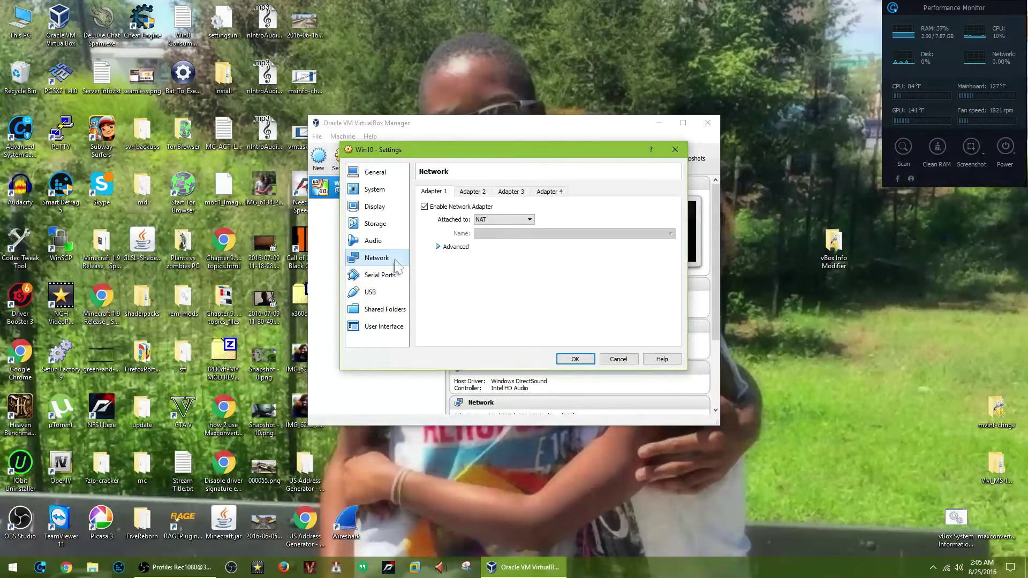
left_click(519, 219)
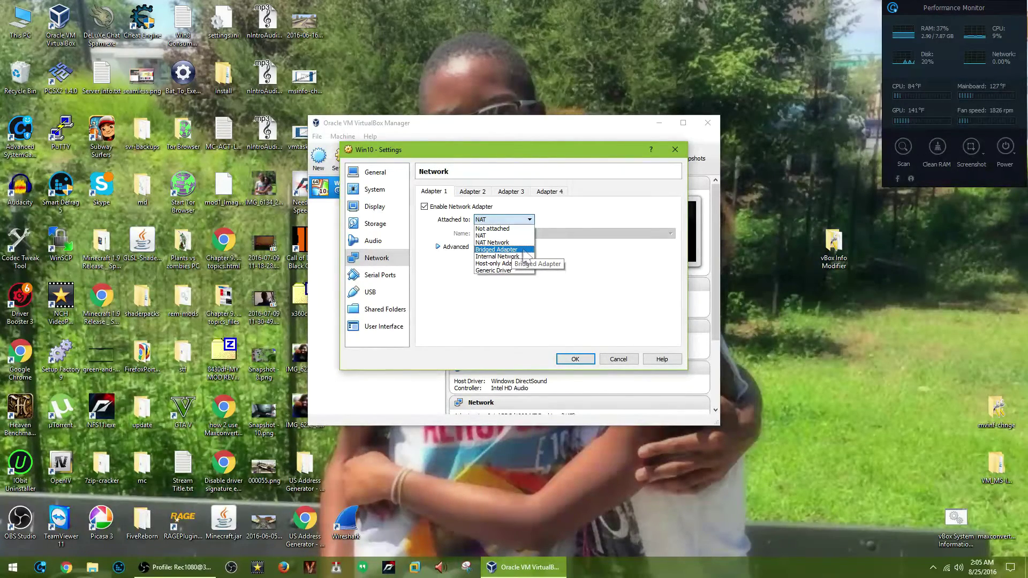
key("Up")
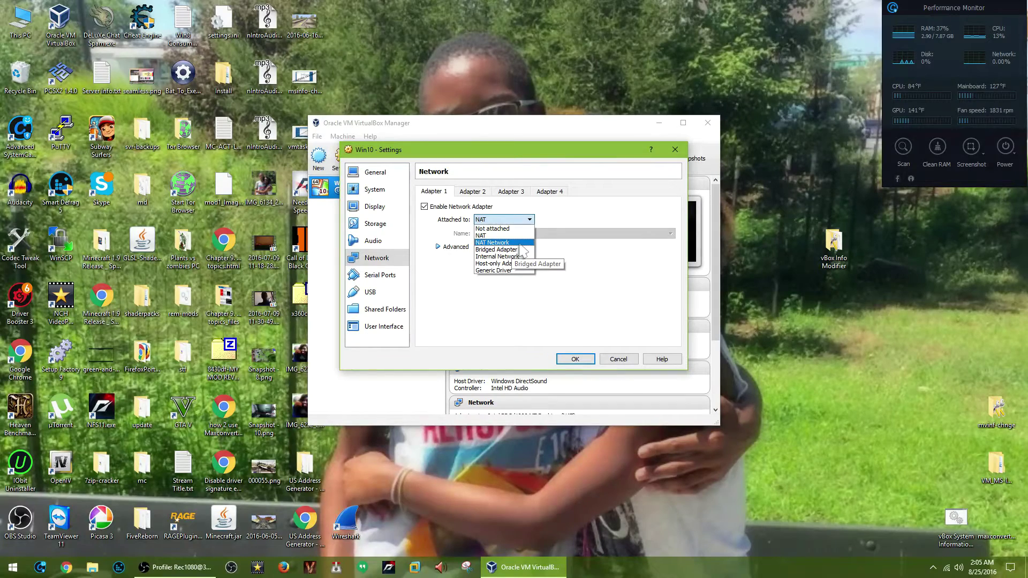
left_click(570, 269)
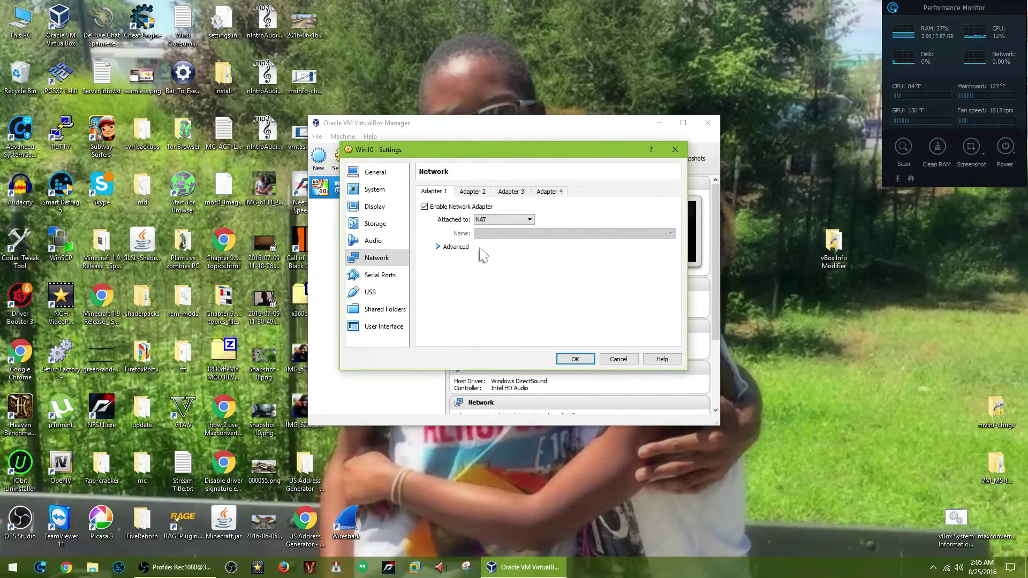
Keep the Intel PRO/1000 MT Desktop adapter type, glance at Adapter 2, then open Serial Ports.
left_click(450, 248)
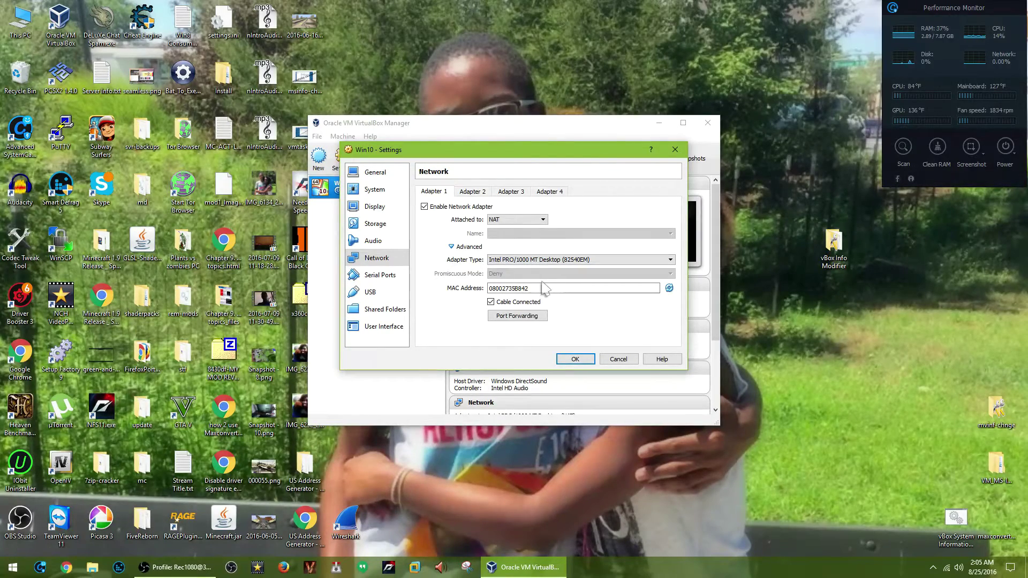
left_click(560, 263)
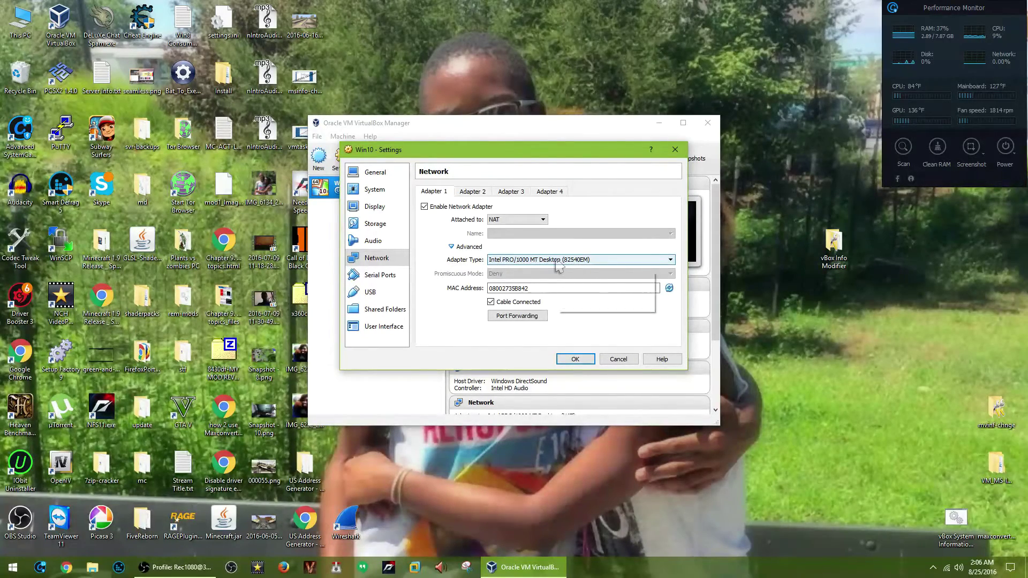
left_click(542, 260)
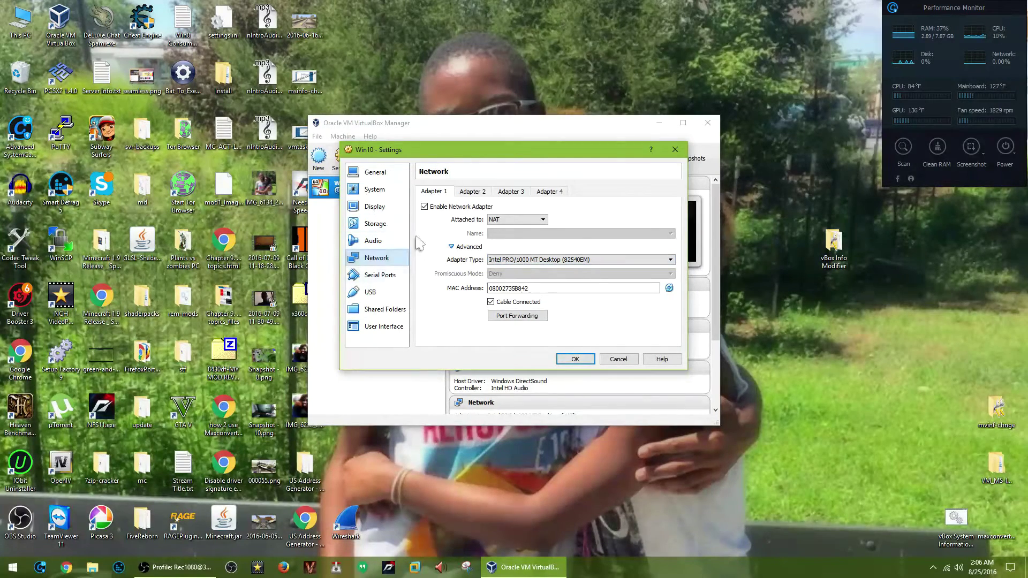
left_click(481, 192)
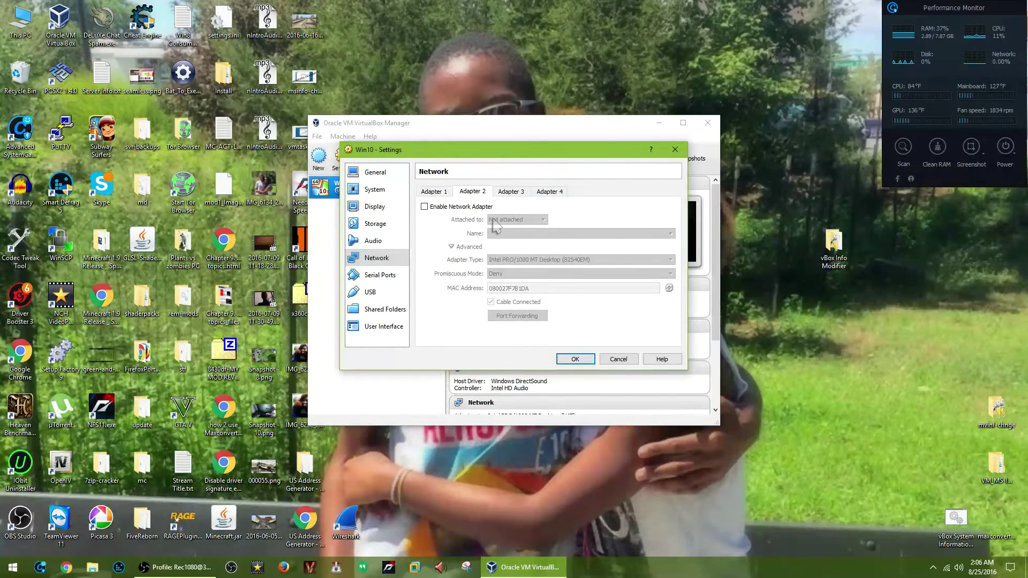
left_click(438, 192)
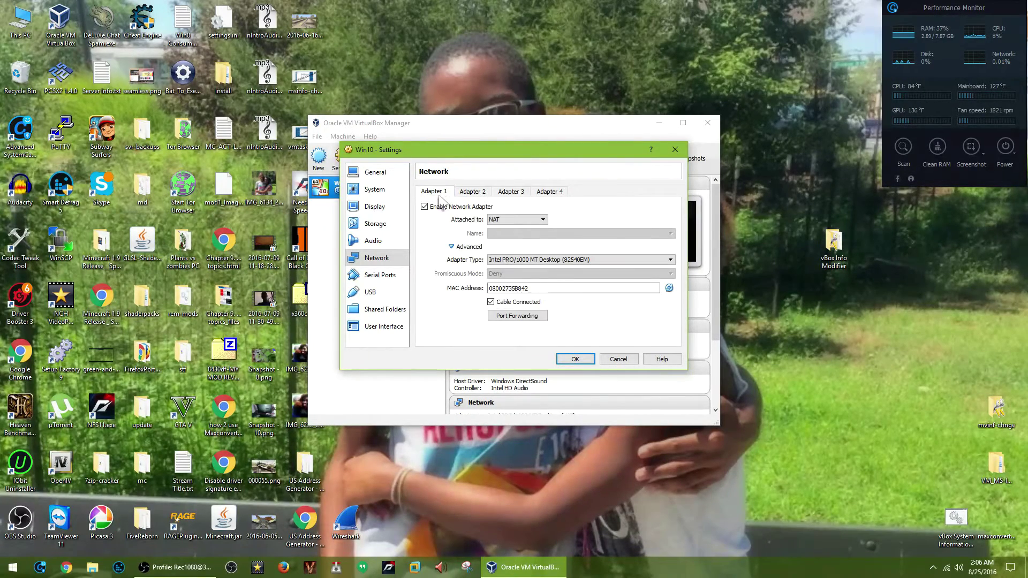
left_click(403, 275)
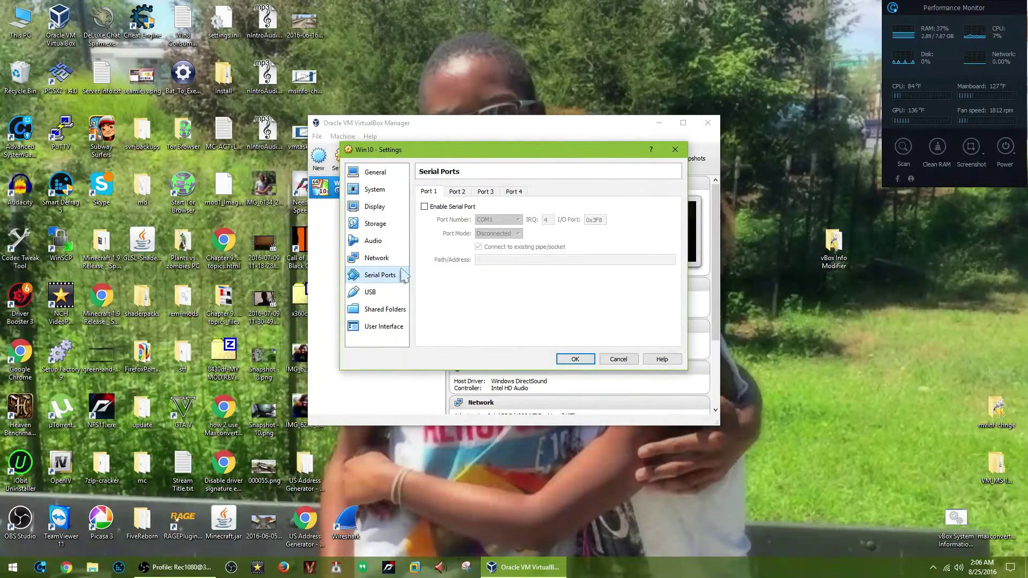
On the USB page, select USB 3.0, uncheck Enable USB Controller, and save with OK.
left_click(371, 296)
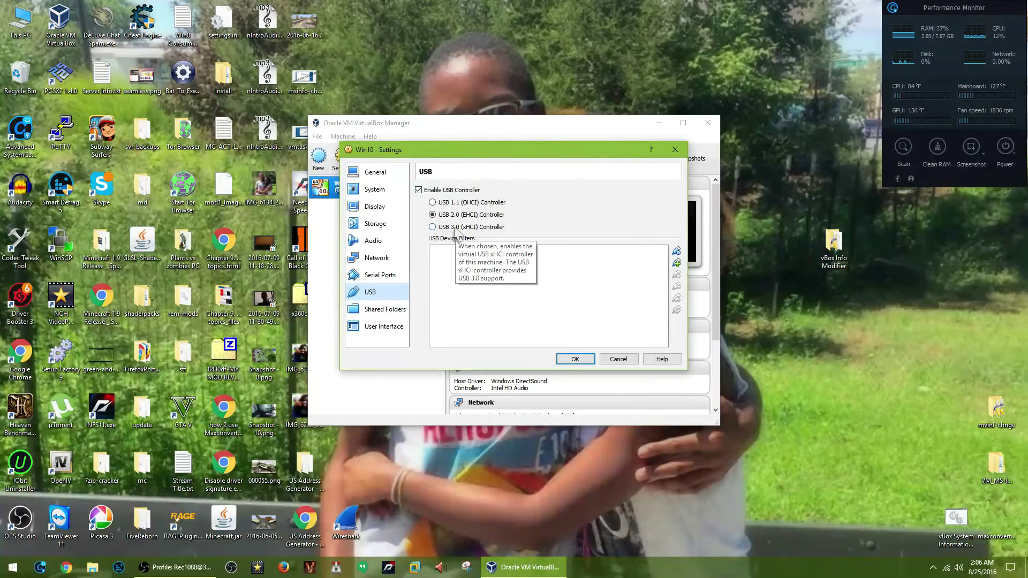
left_click(456, 228)
left_click(458, 190)
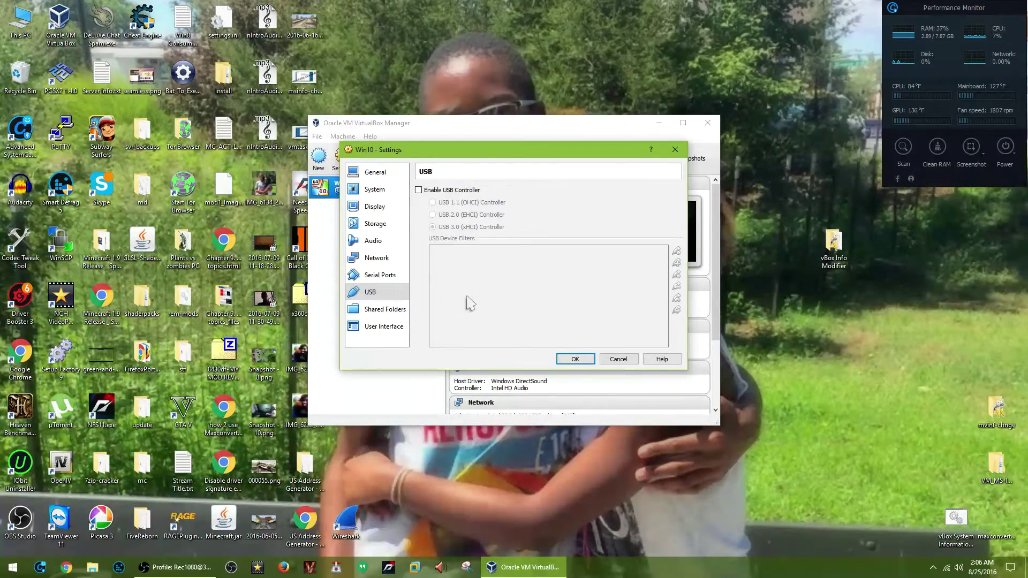
left_click(568, 362)
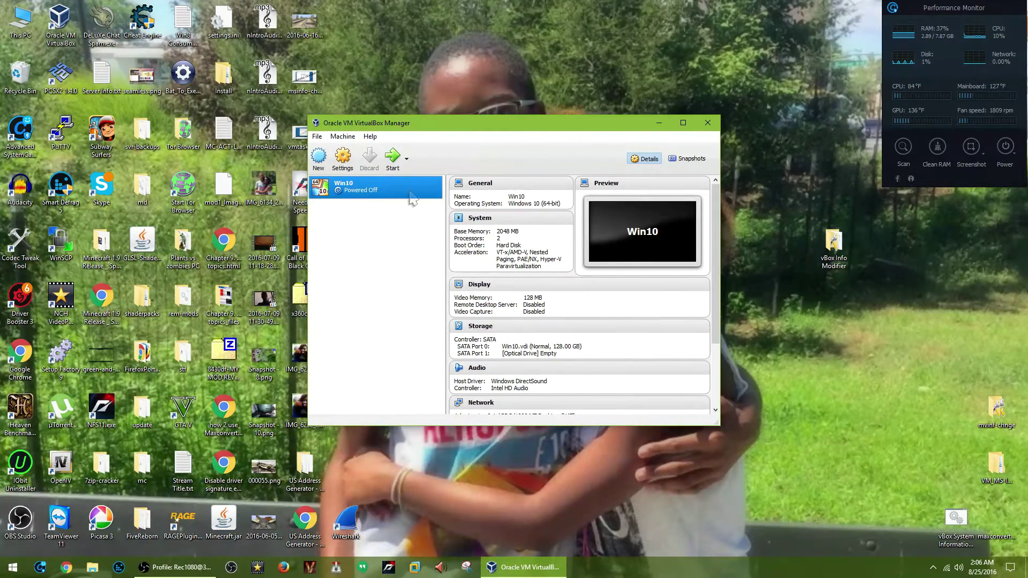
Launch the Win10 VM and bring up its Devices > Optical Drives choices.
left_click(396, 170)
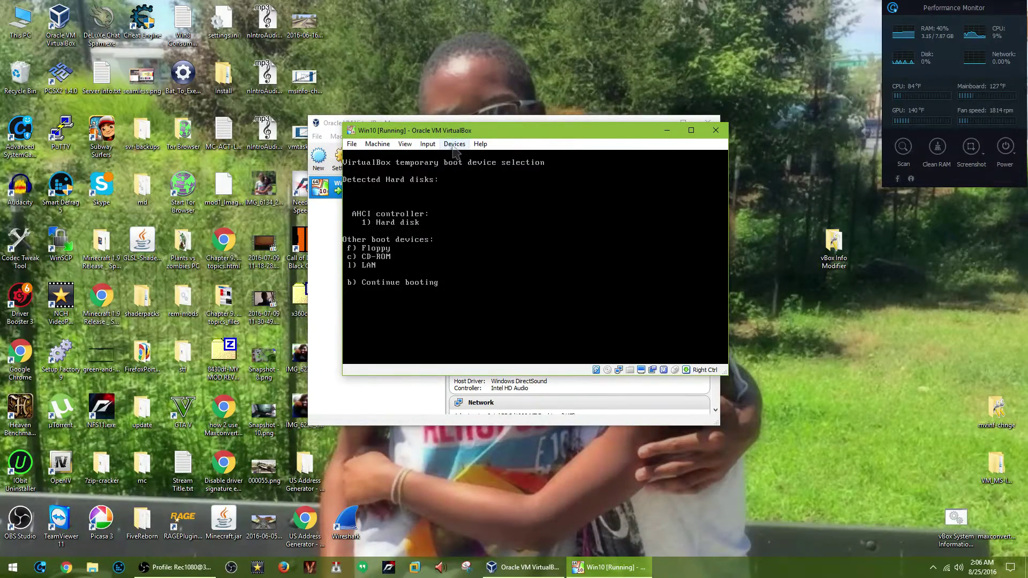
left_click(454, 144)
mouse_move(509, 165)
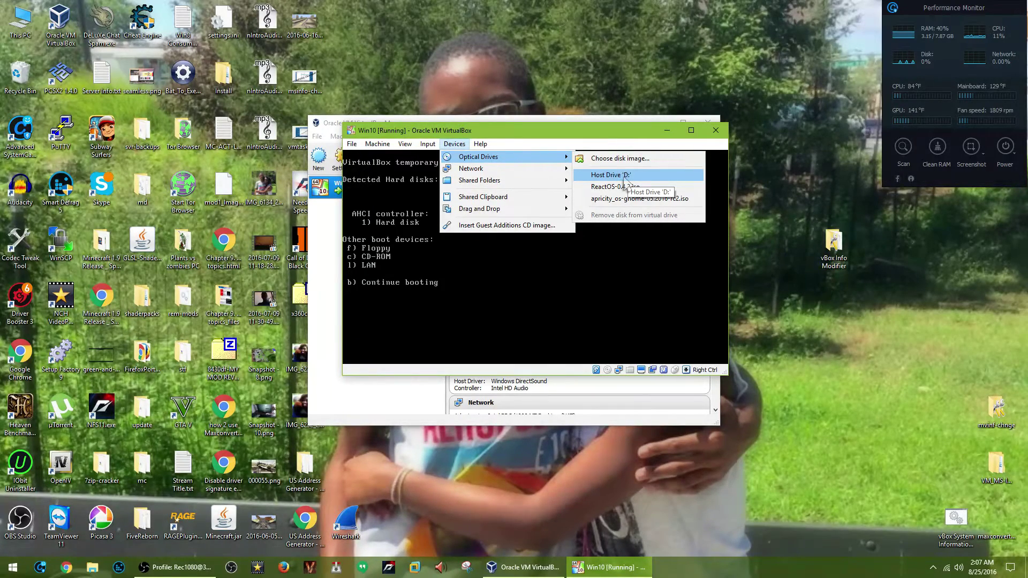
Insert the JM36_CustOS_ver_Win10E_x64.iso disk image into the Win10 VM's optical drive.
left_click(660, 160)
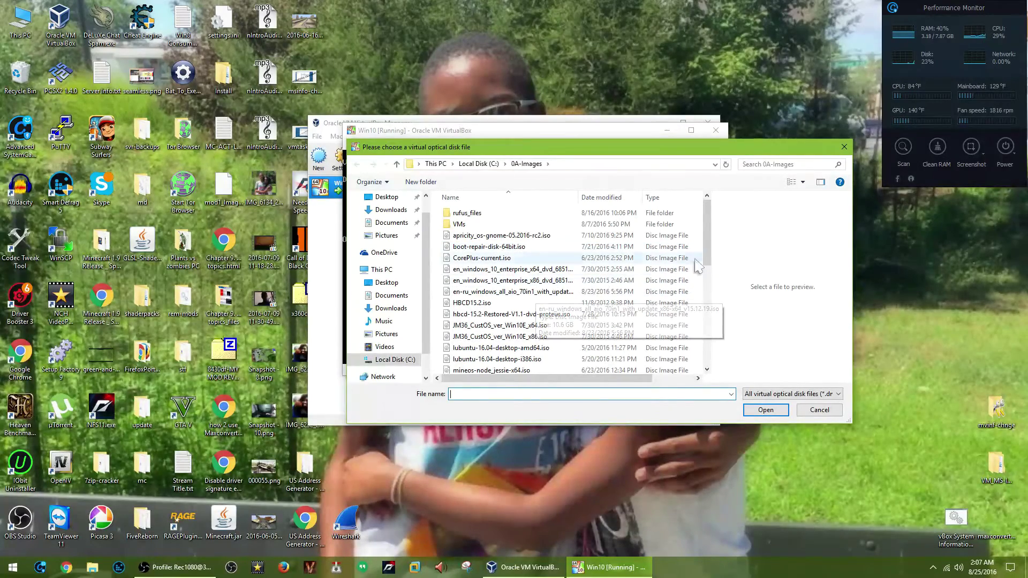
left_click_drag(710, 262, 714, 356)
scroll(560, 276, "up", 4)
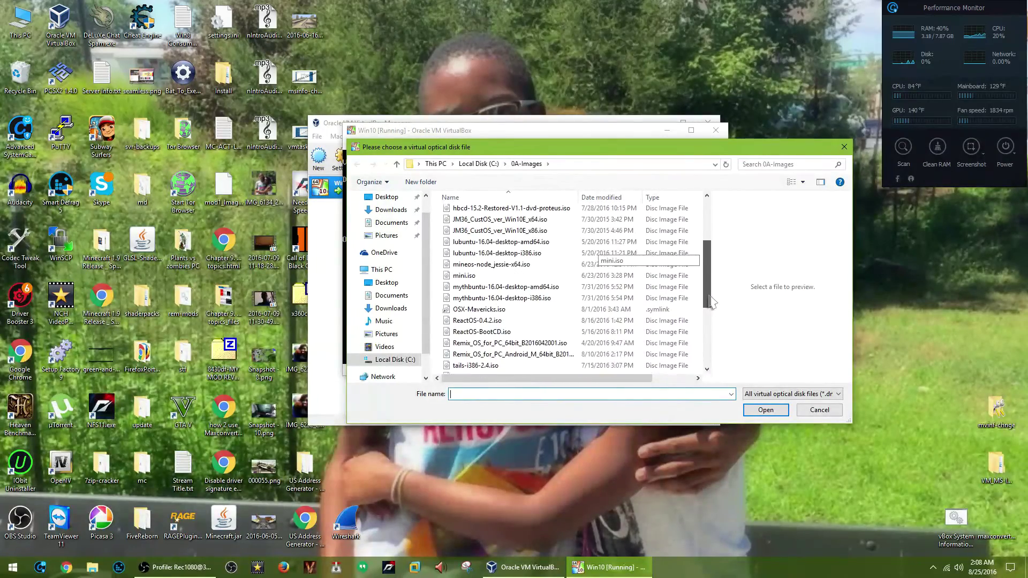
double_click(563, 245)
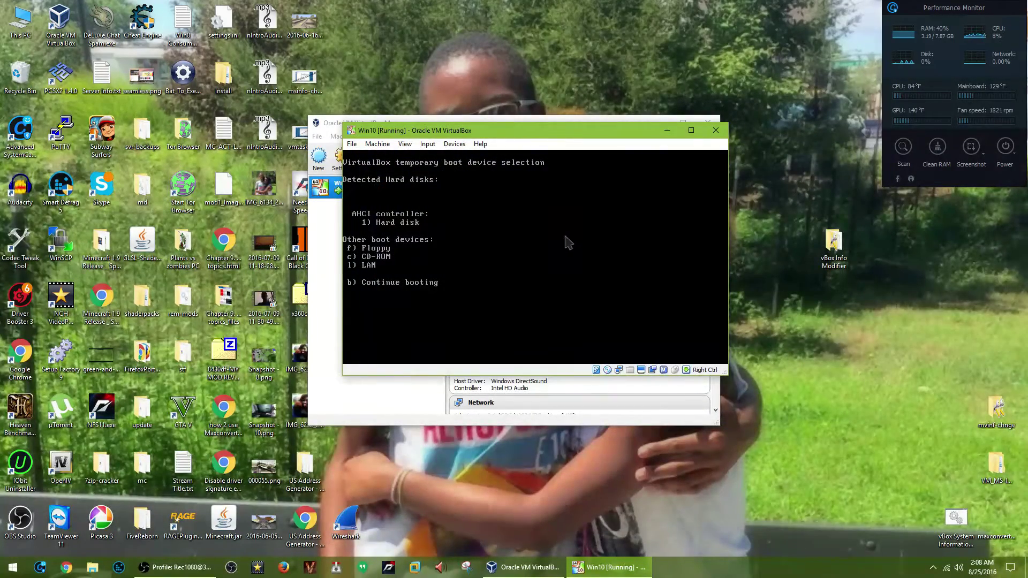
Boot the VM from the Windows disc and start installing with the default language settings.
key("c")
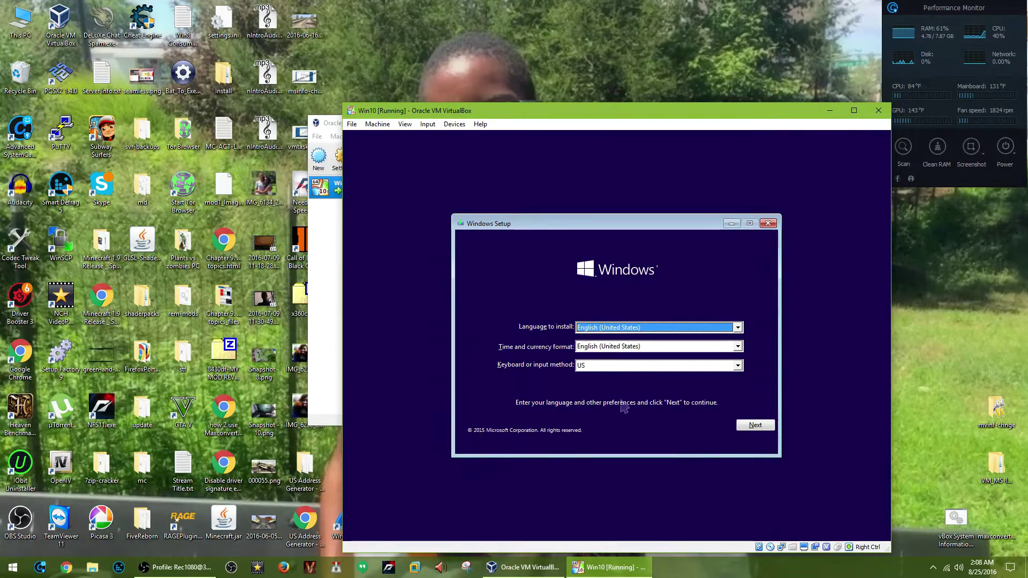
left_click(593, 424)
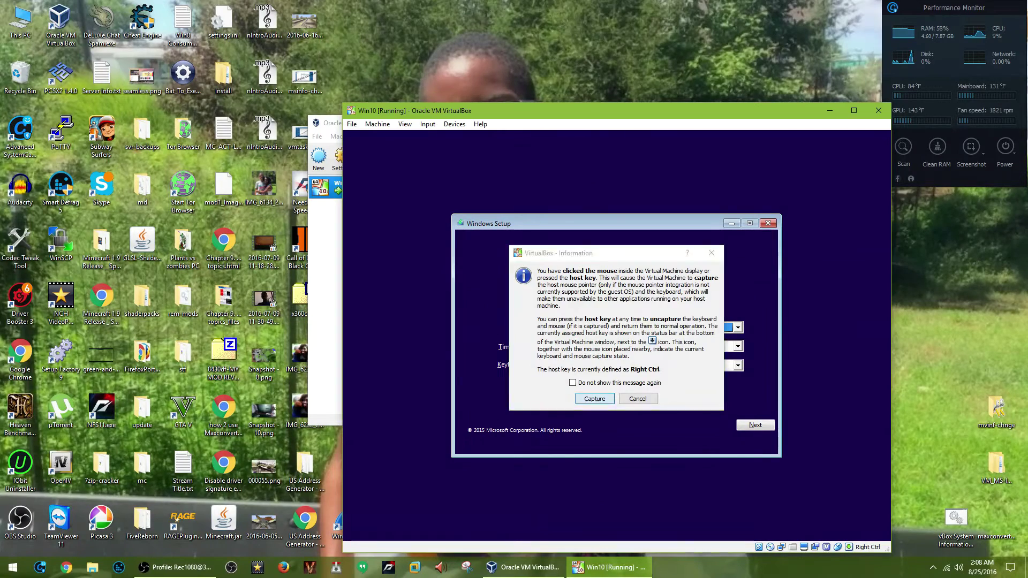
left_click(594, 399)
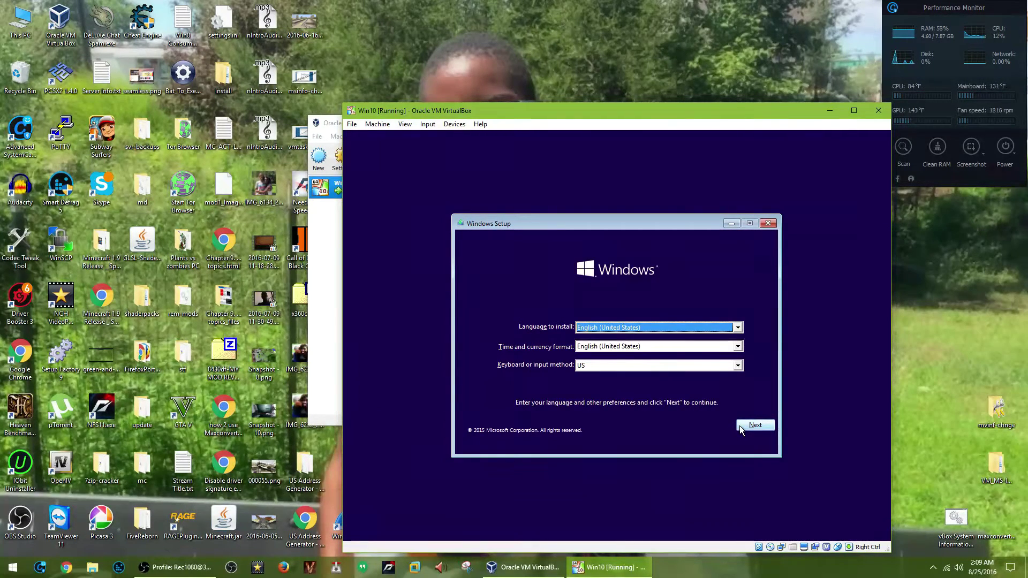
left_click(739, 425)
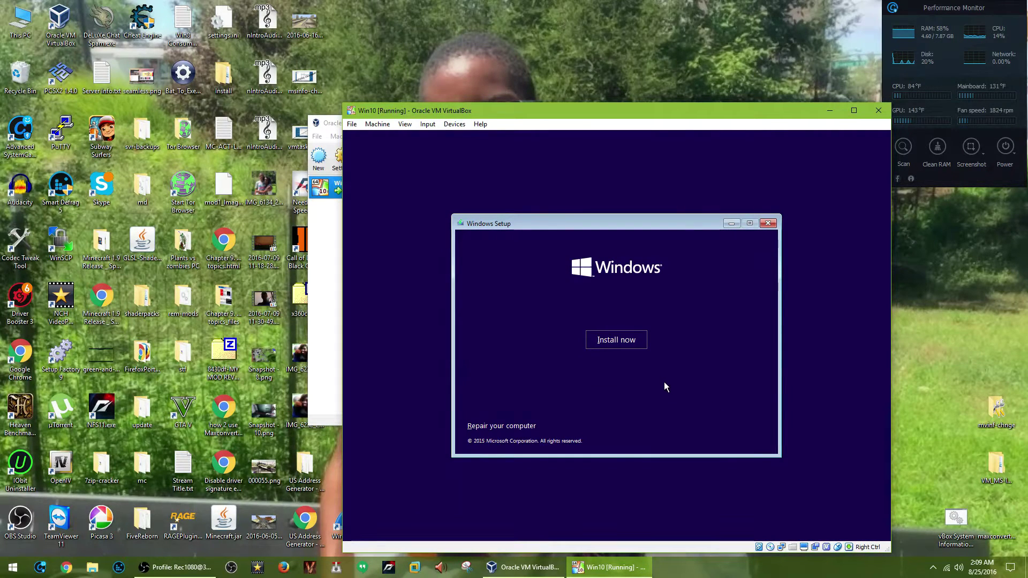
left_click(631, 343)
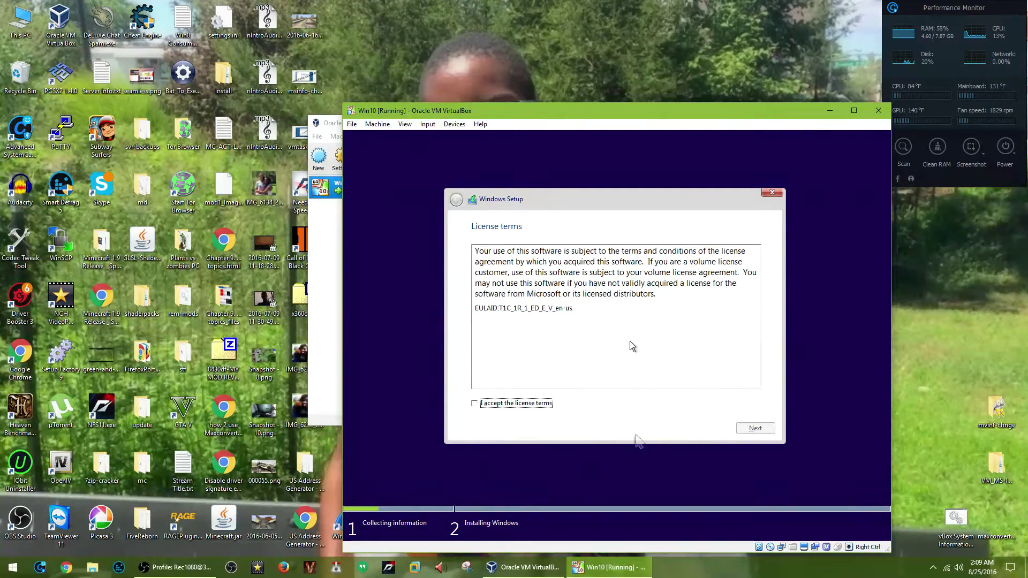
Accept the Windows licence terms and continue to the installation-type choice.
left_click(323, 402)
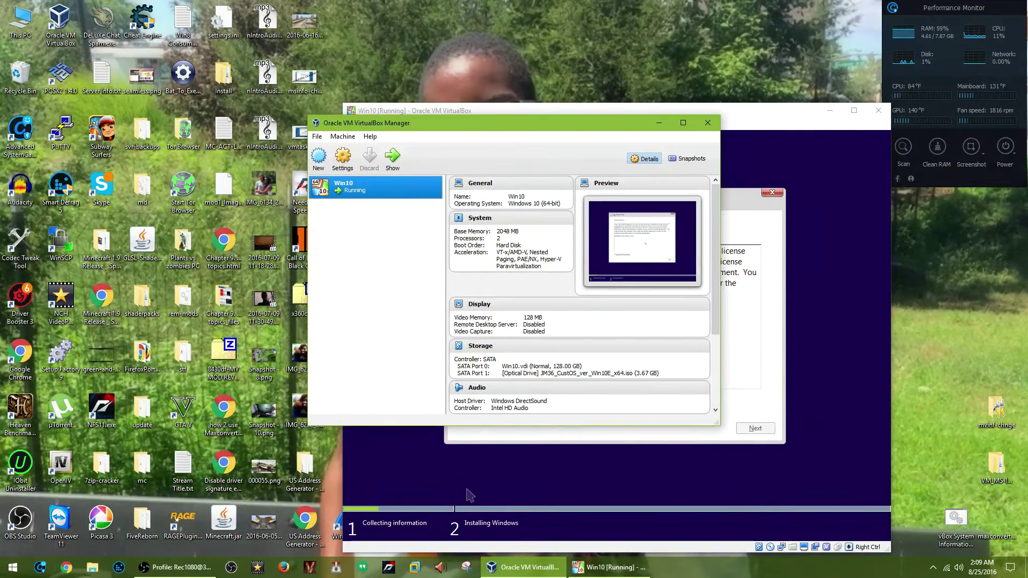
left_click(468, 491)
left_click(594, 398)
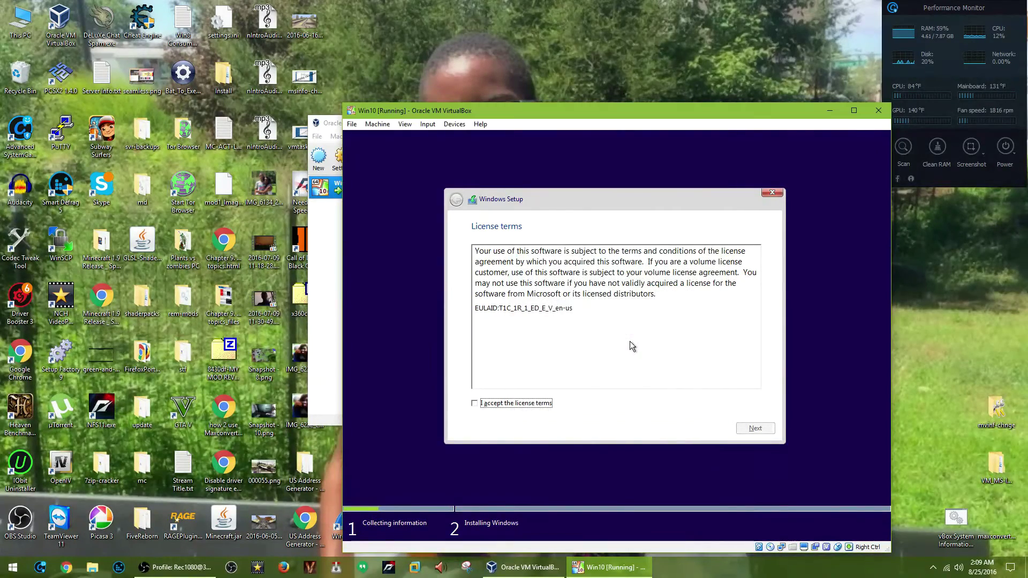
left_click(543, 404)
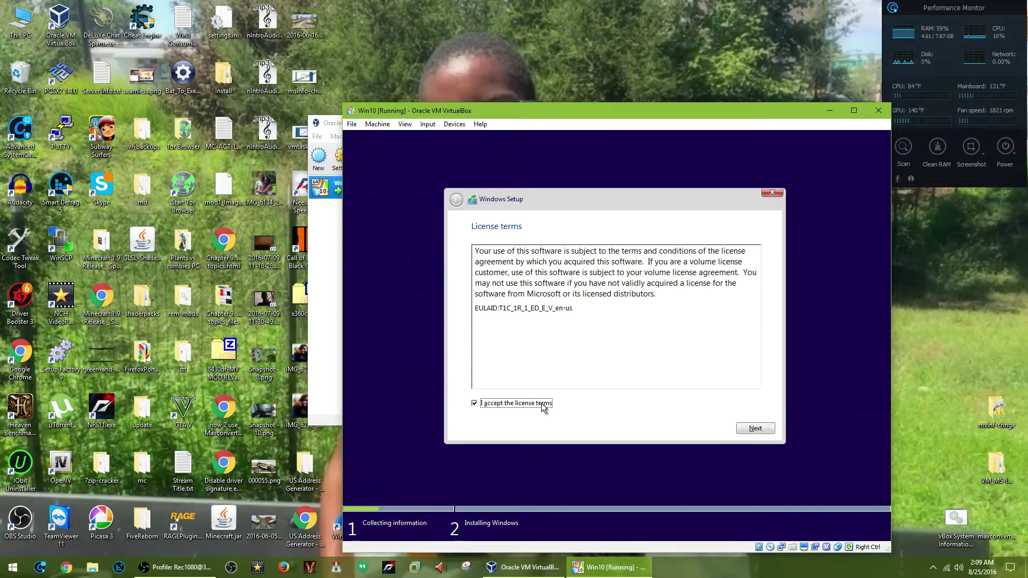
left_click(759, 427)
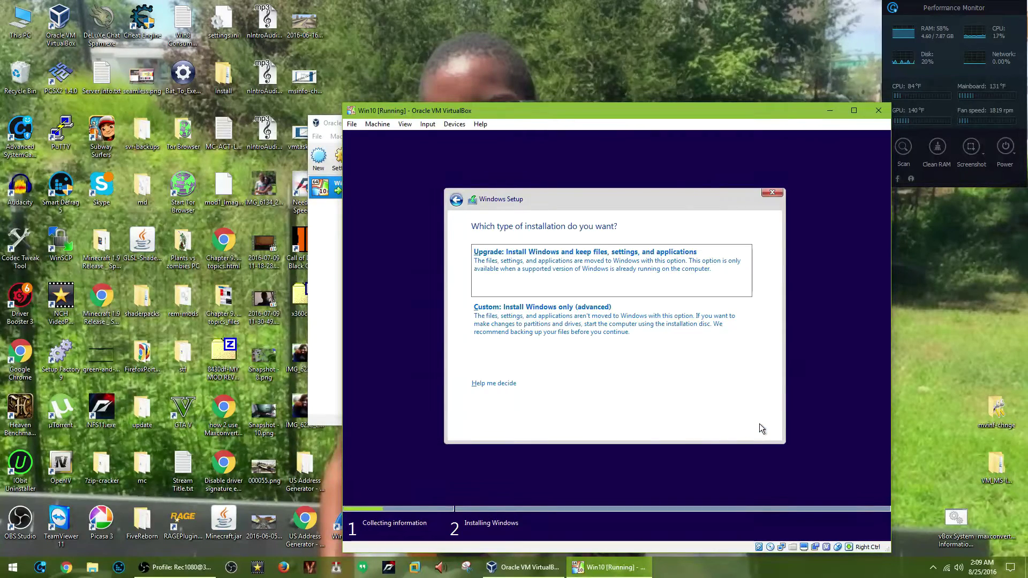
Choose Custom: Install Windows only on the default disk and let the files install.
left_click(696, 346)
left_click(763, 431)
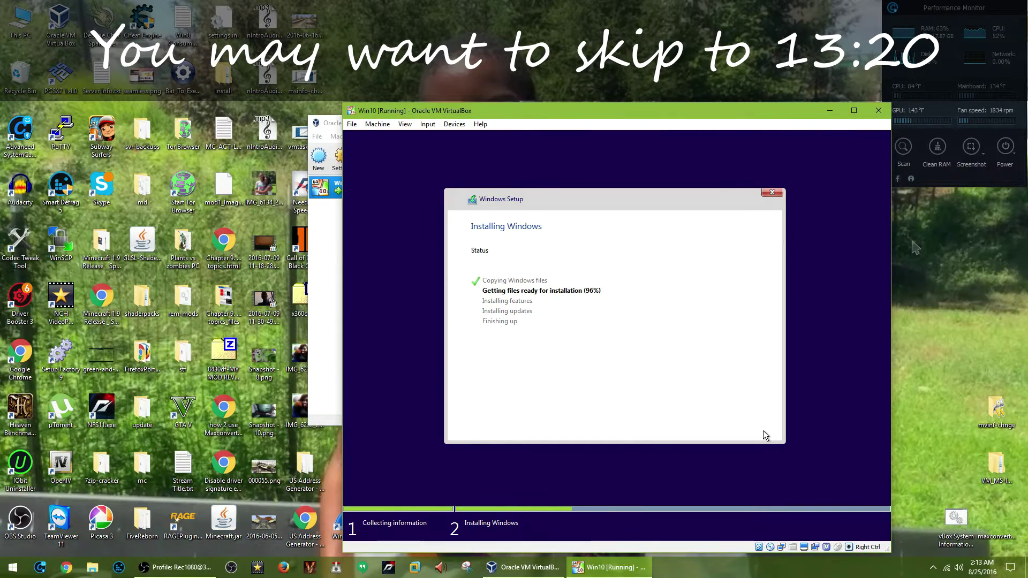
left_click(621, 410)
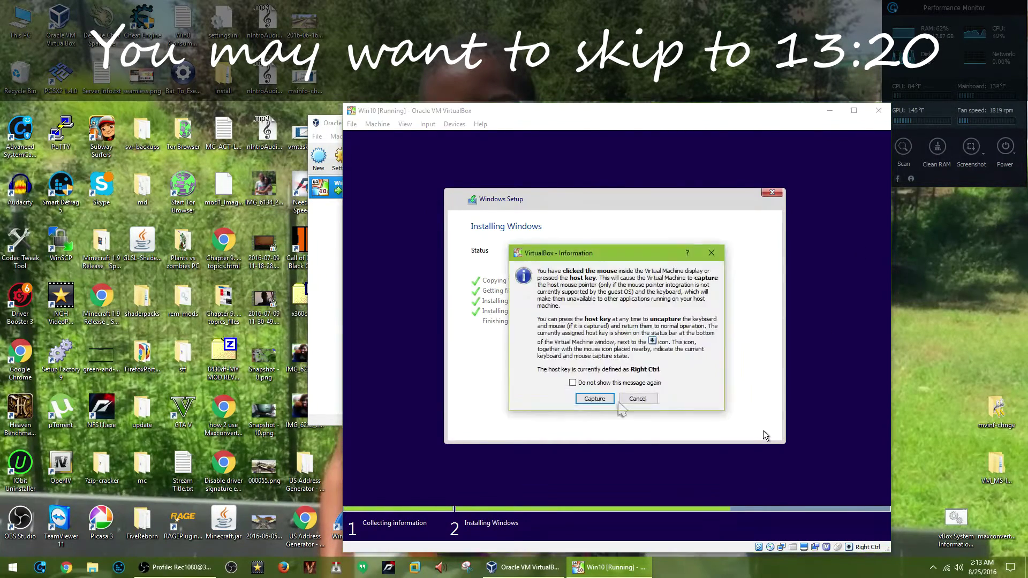
left_click(595, 399)
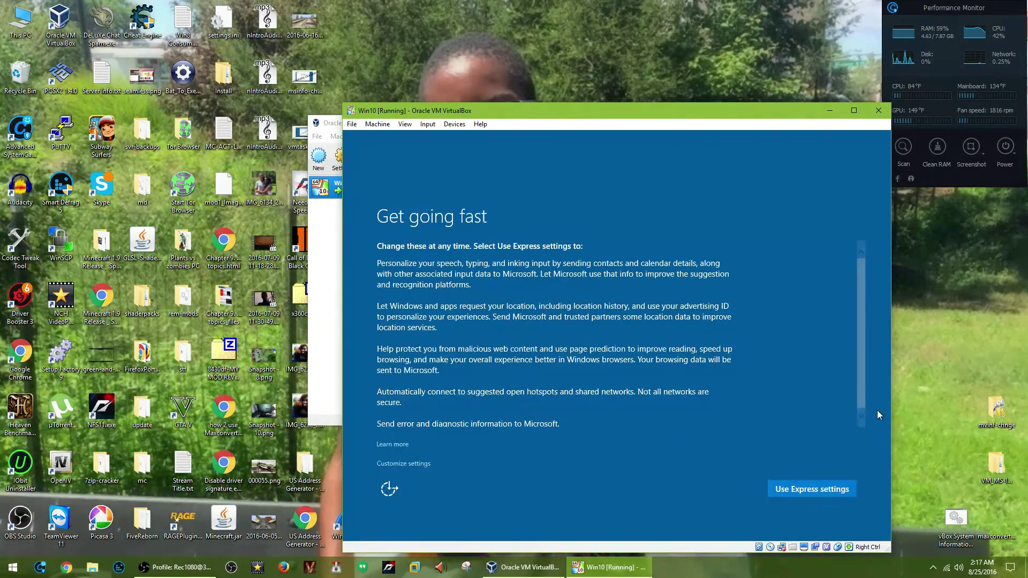
Use express settings, choose joining a local Active Directory domain, and begin entering the user name.
left_click(789, 493)
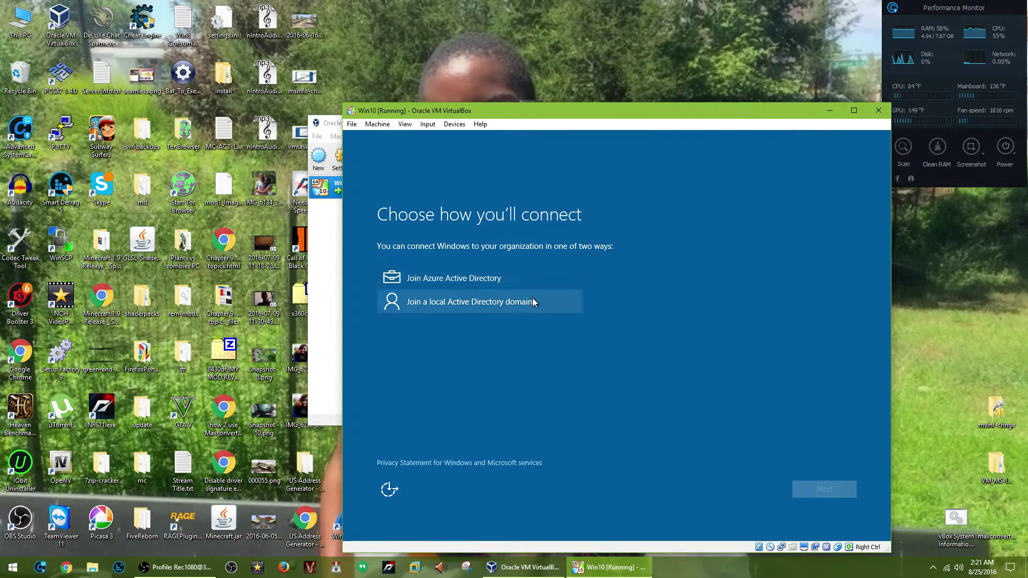
left_click(498, 301)
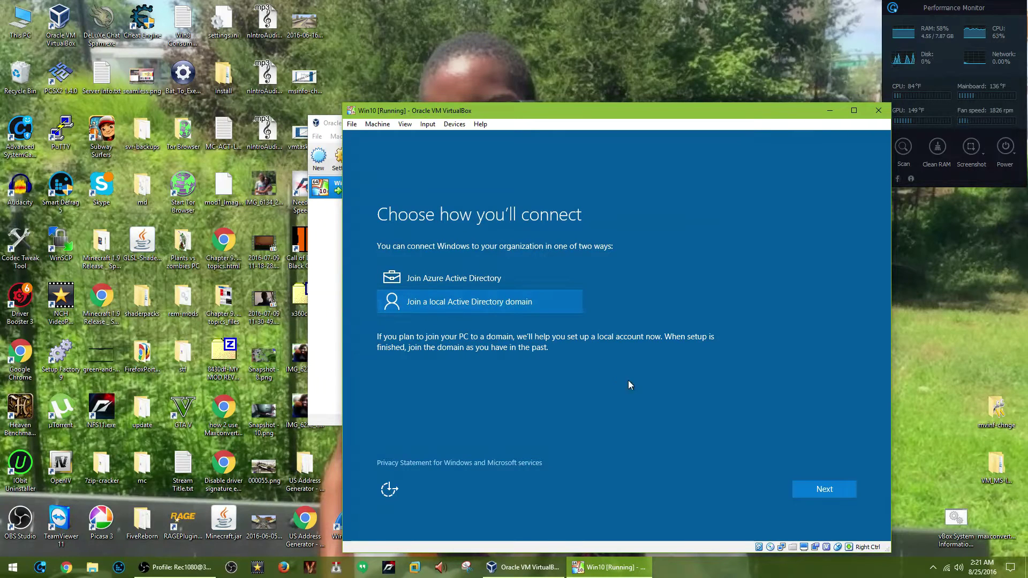
left_click(844, 493)
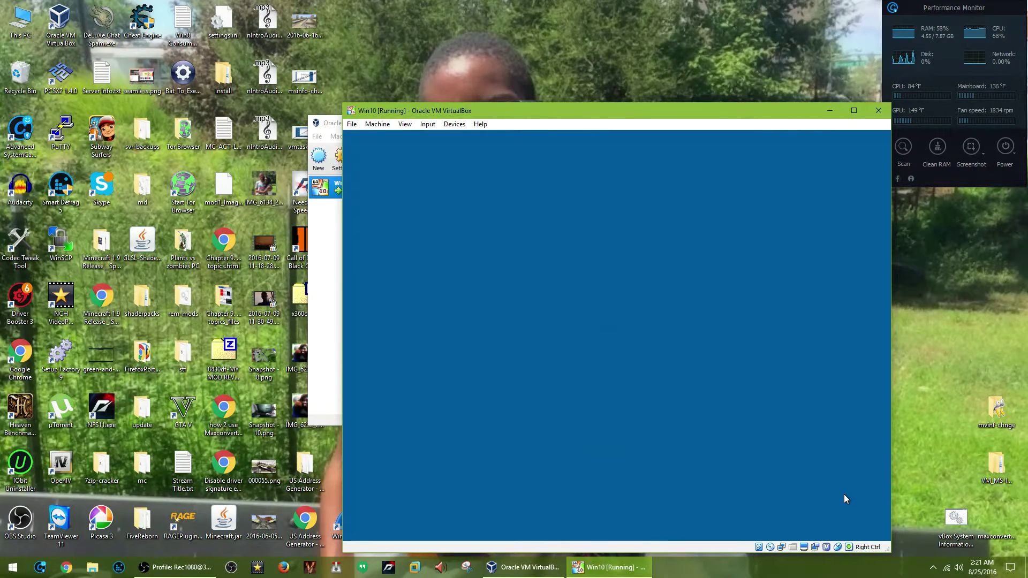
left_click(439, 300)
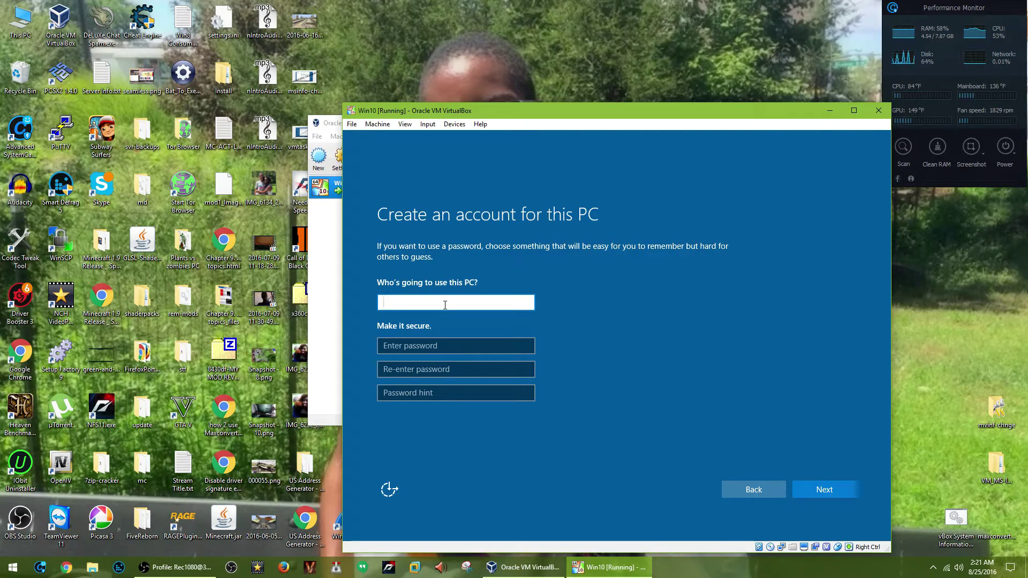
Create the Owner account with a password, its confirmation and a password hint.
type("Owner")
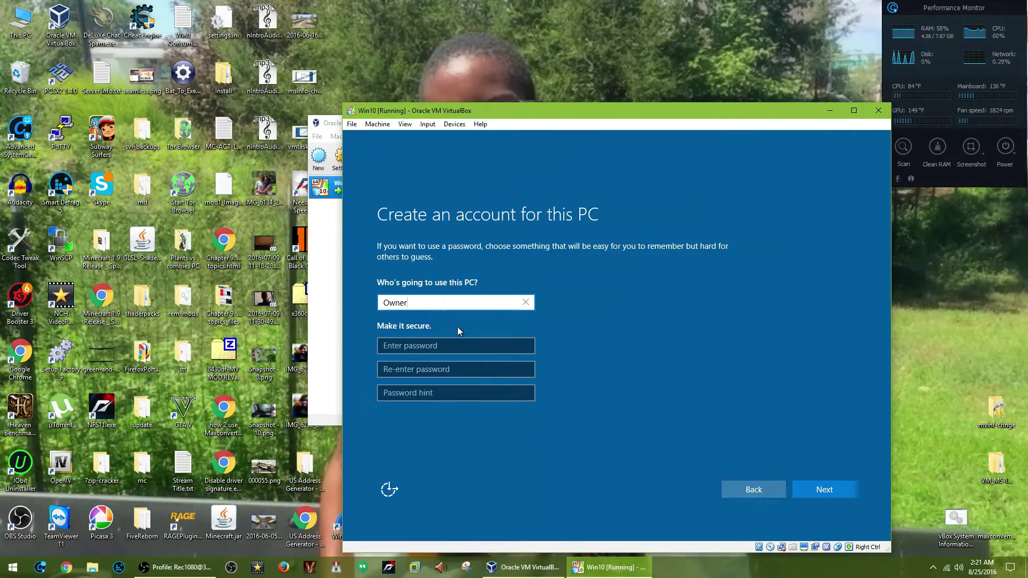
left_click(465, 343)
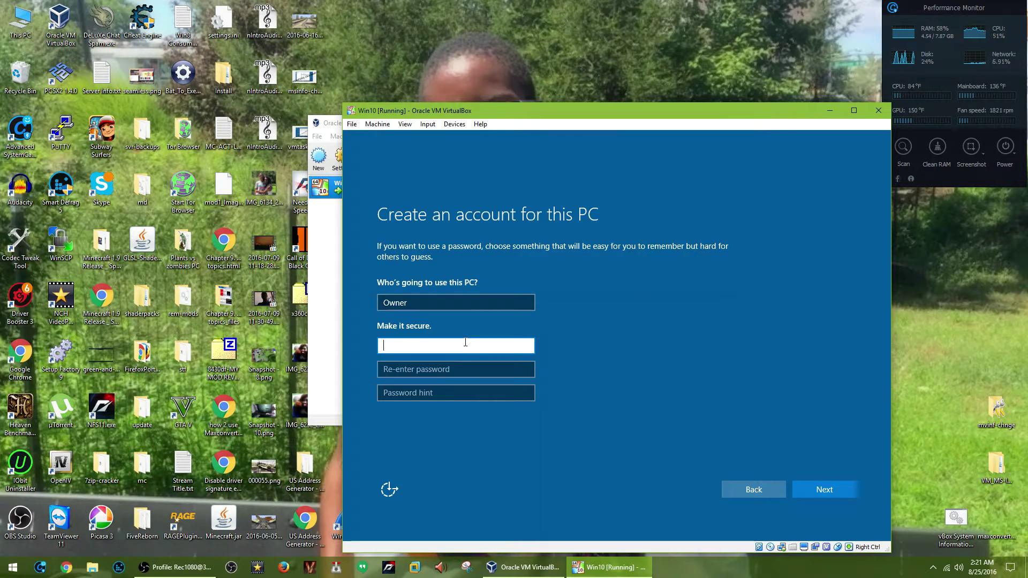
type("aaaaaa")
key("Tab")
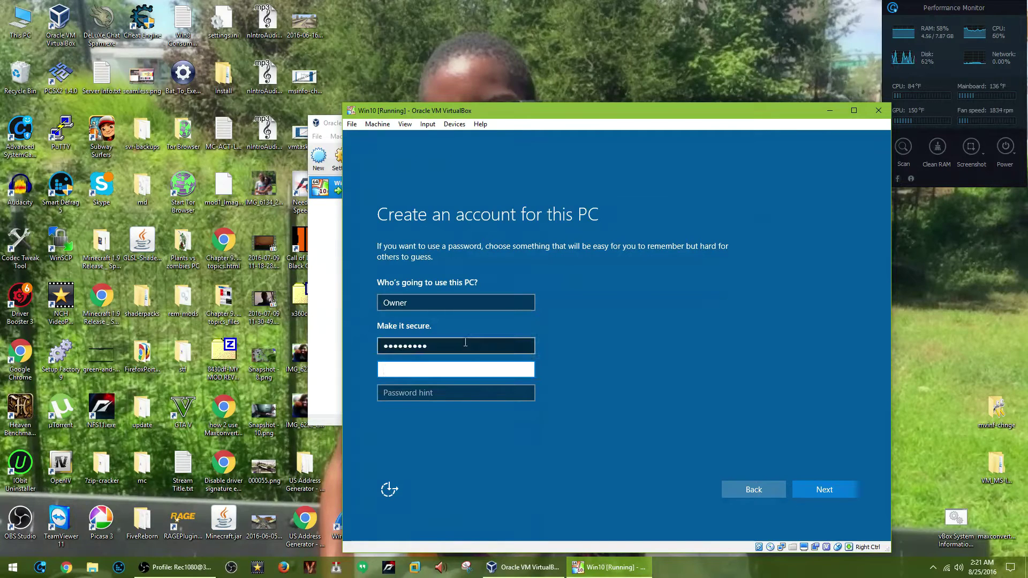
type("aaaaaaaaa")
left_click(498, 392)
type("UnknownPasswor")
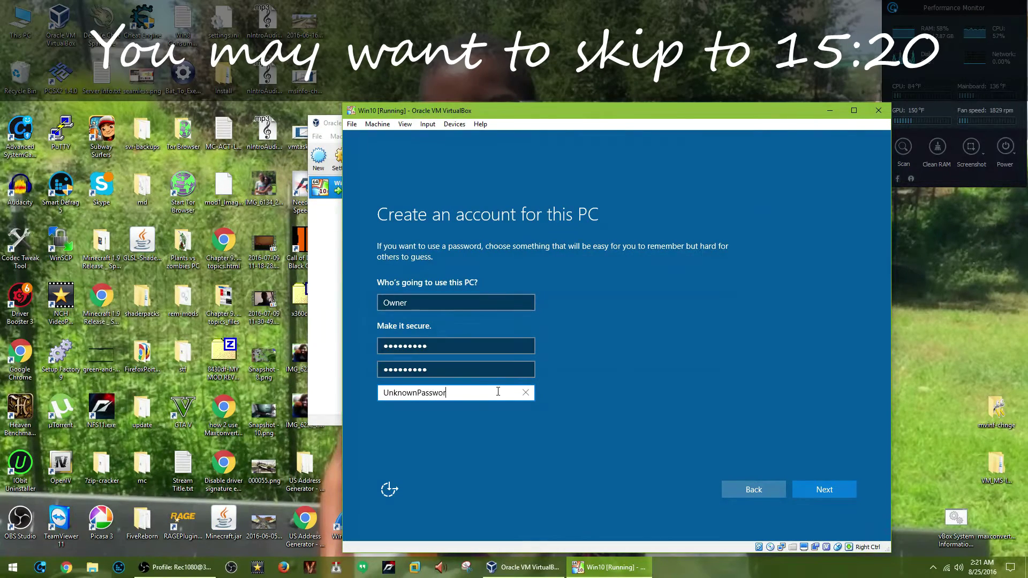
type("d! Try your luck elsewhere!")
left_click(801, 492)
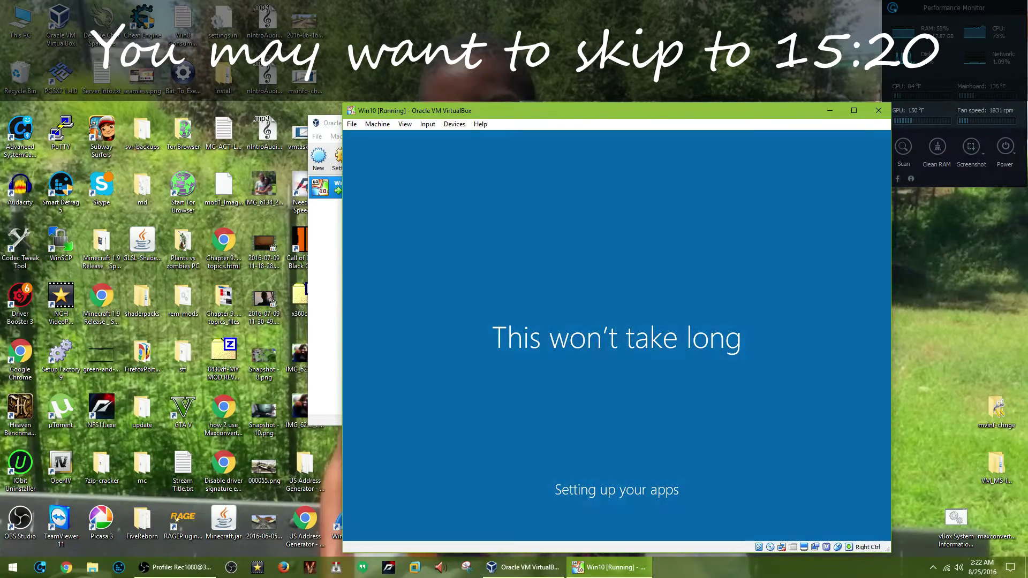
Return to the Win10 VM window and allow network discovery when setup asks.
left_click(325, 369)
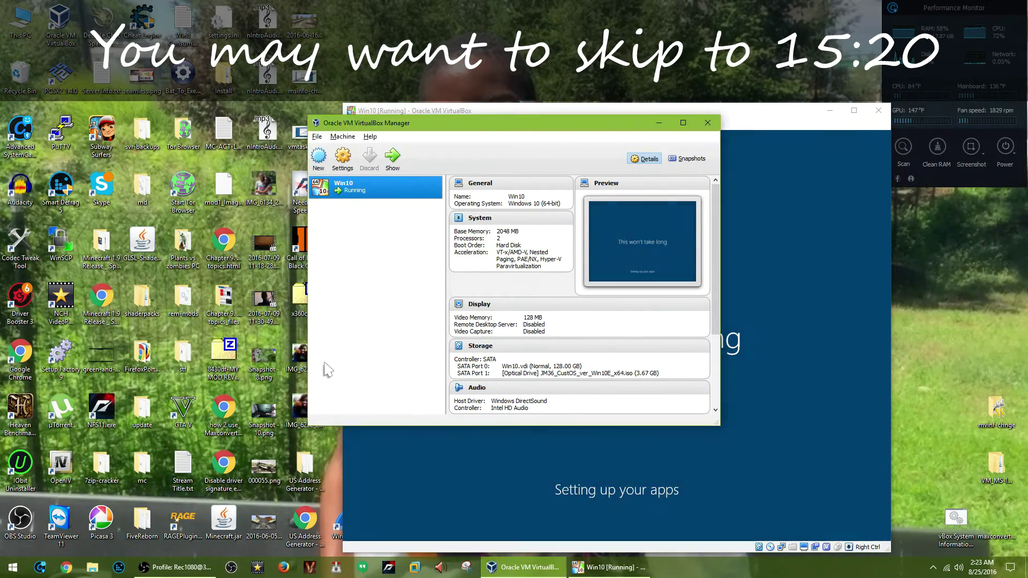
left_click(383, 462)
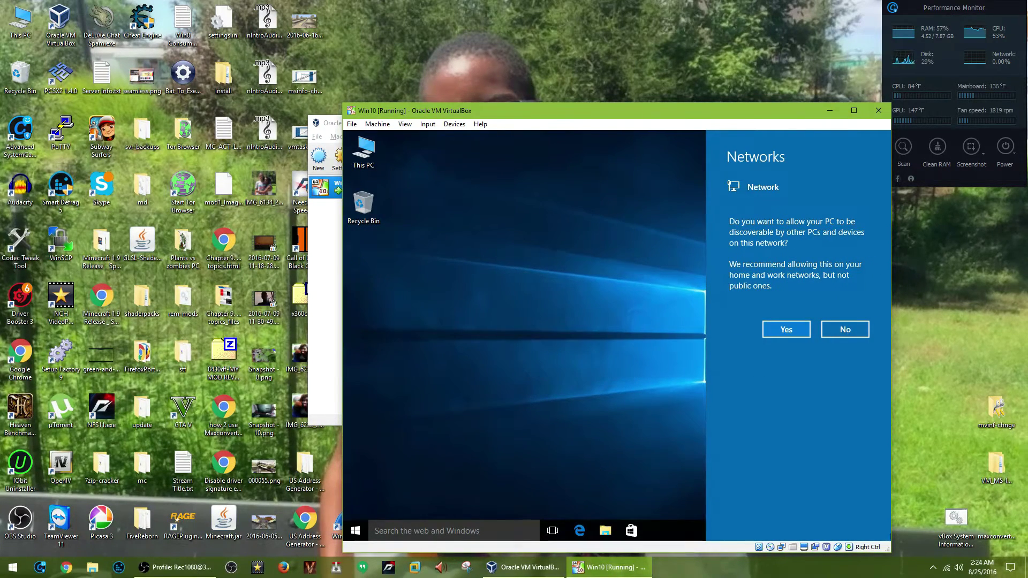
left_click(776, 330)
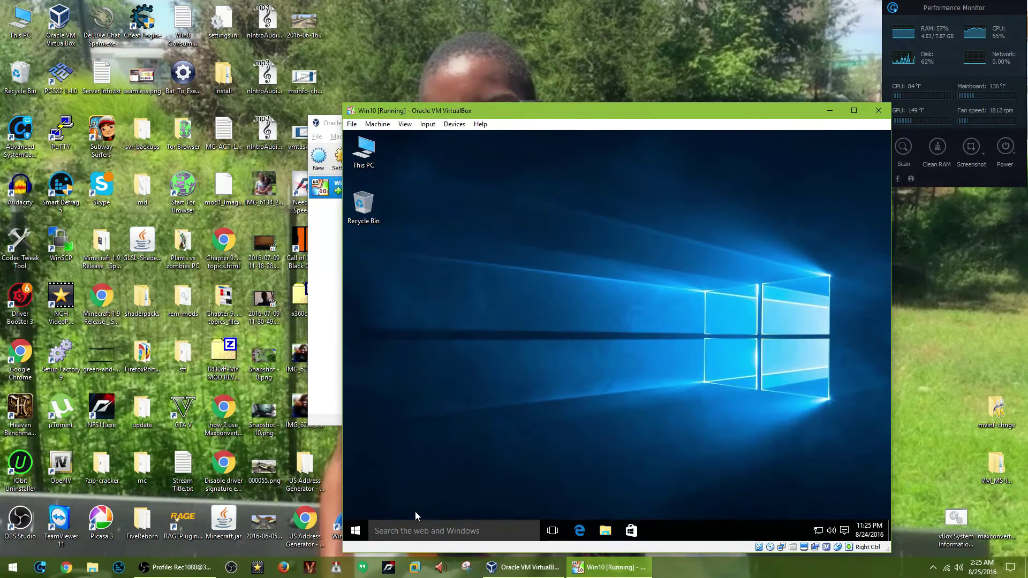
Search the guest for msinfo32 and launch System Information from the results.
left_click(365, 526)
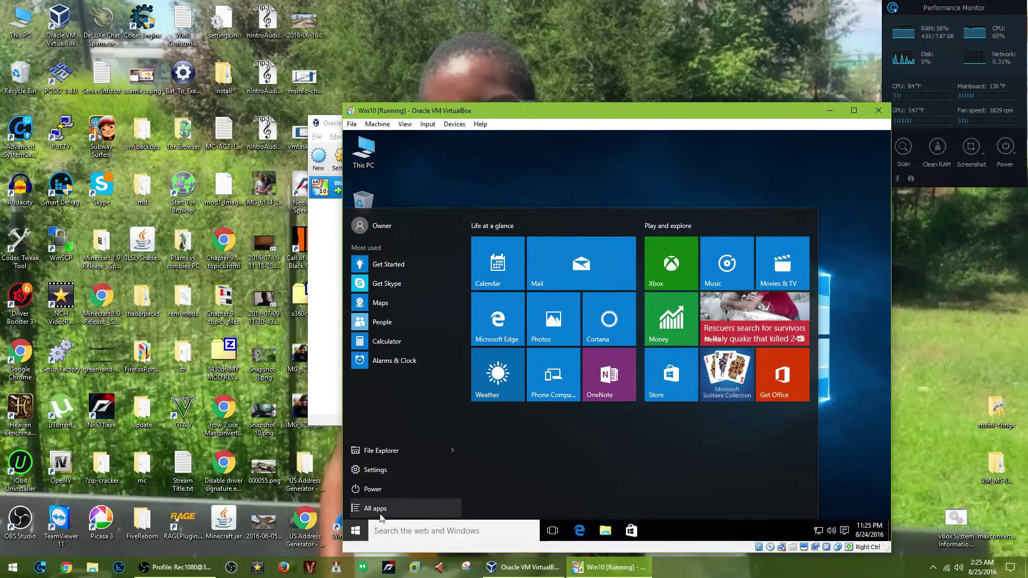
left_click(829, 378)
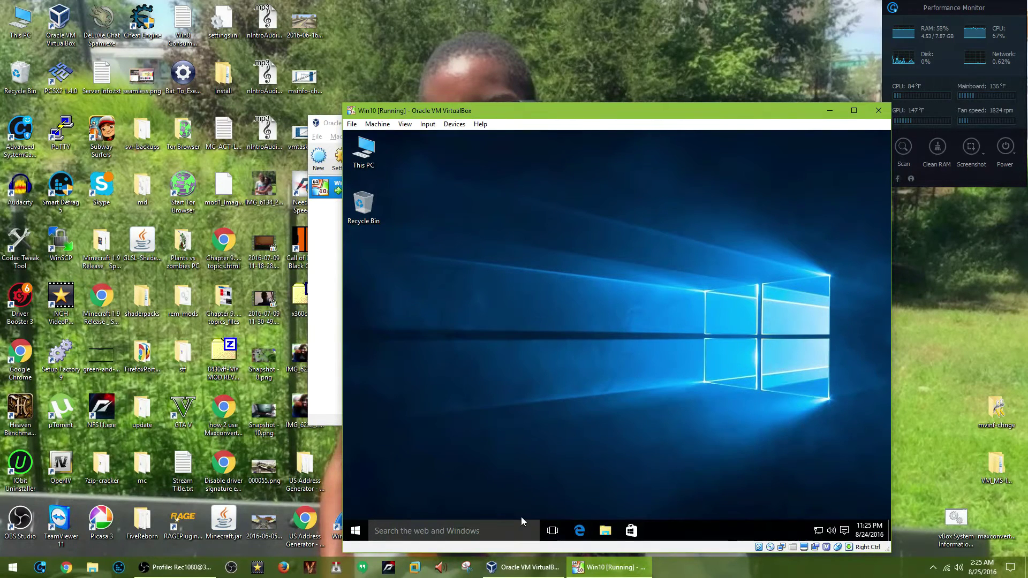
left_click(404, 526)
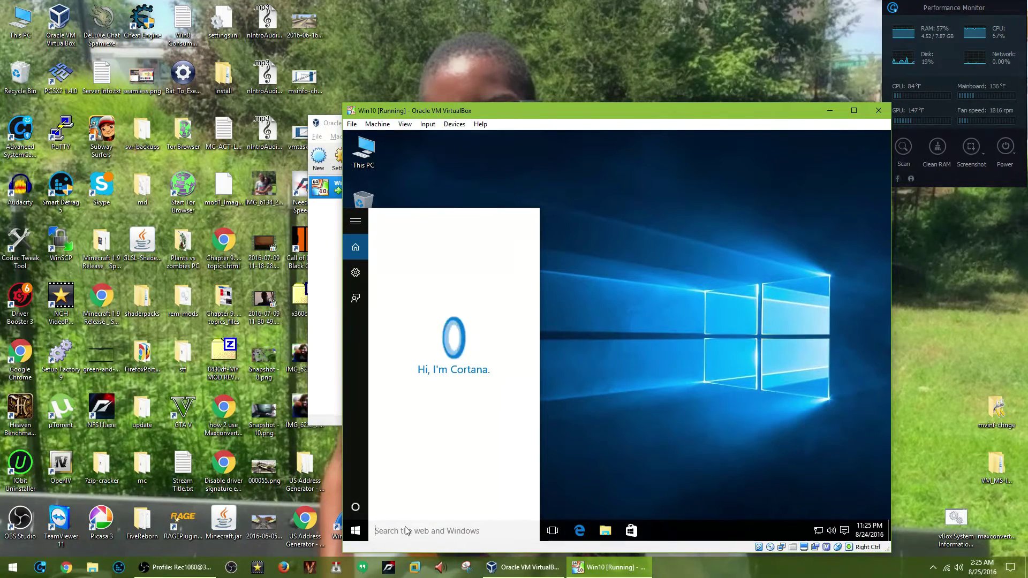
type("msin")
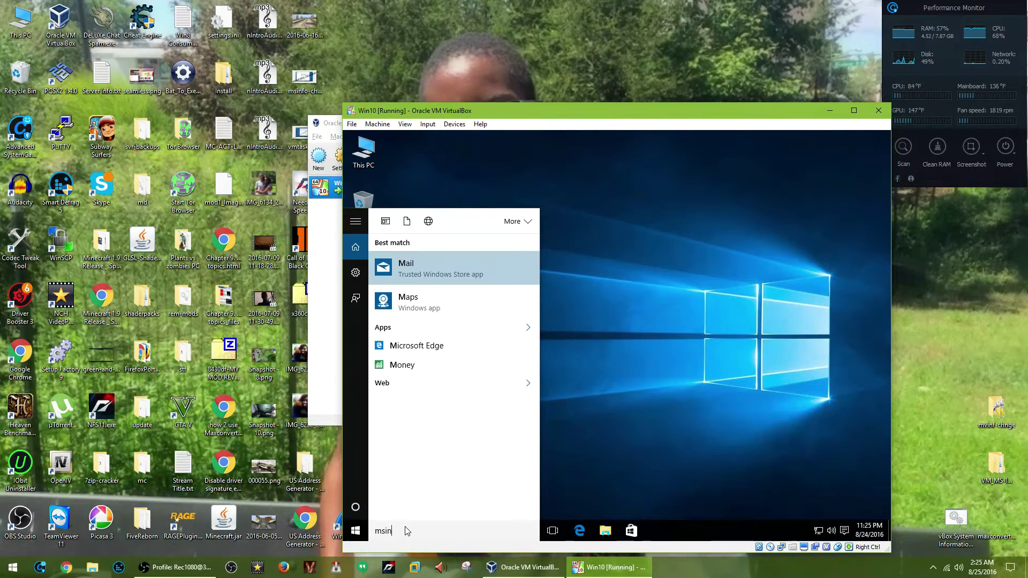
type("fo32")
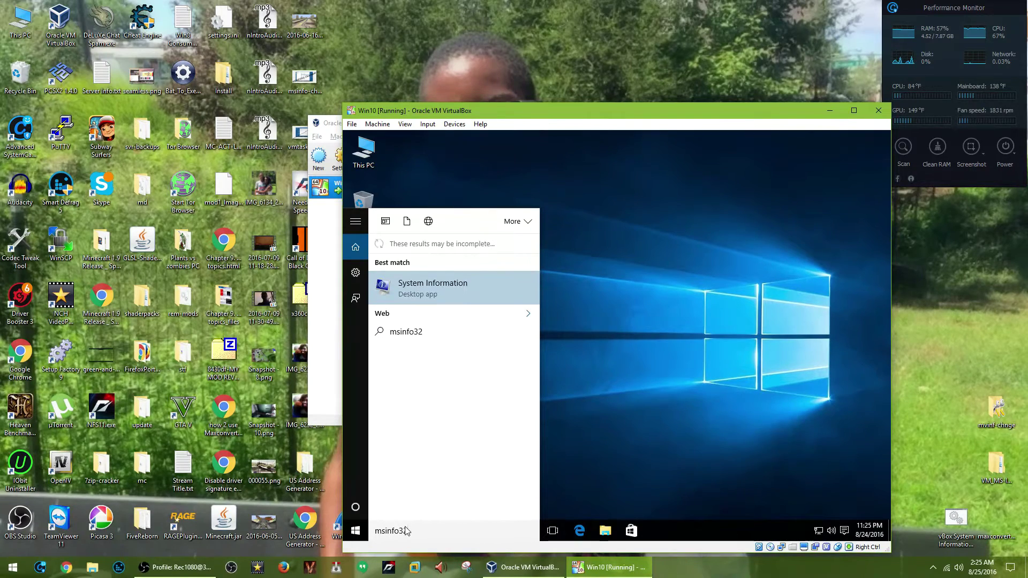
left_click(442, 285)
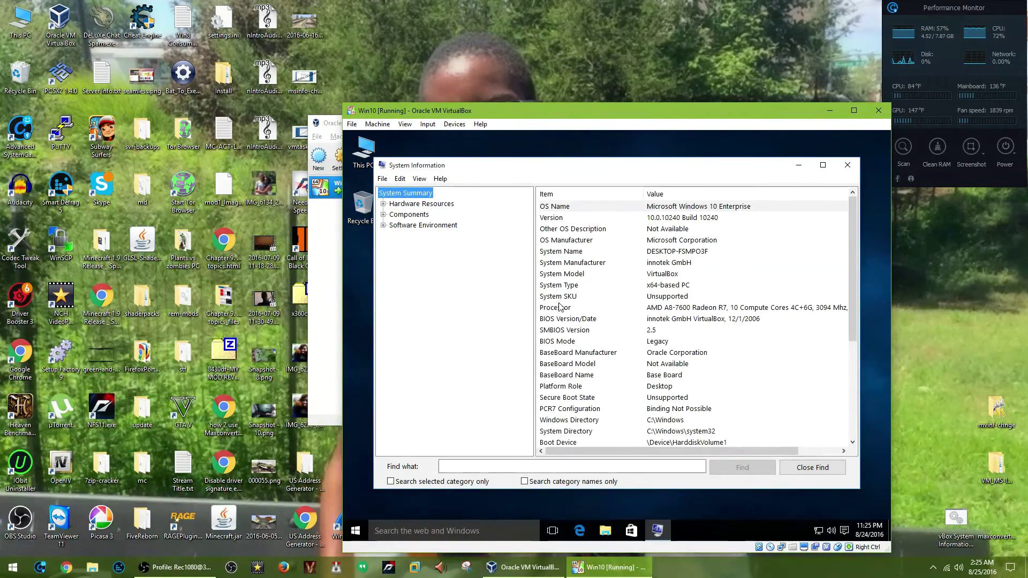
Select the System Manufacturer, Model, BIOS Version, BaseBoard Manufacturer and hypervisor entries.
left_click(654, 266)
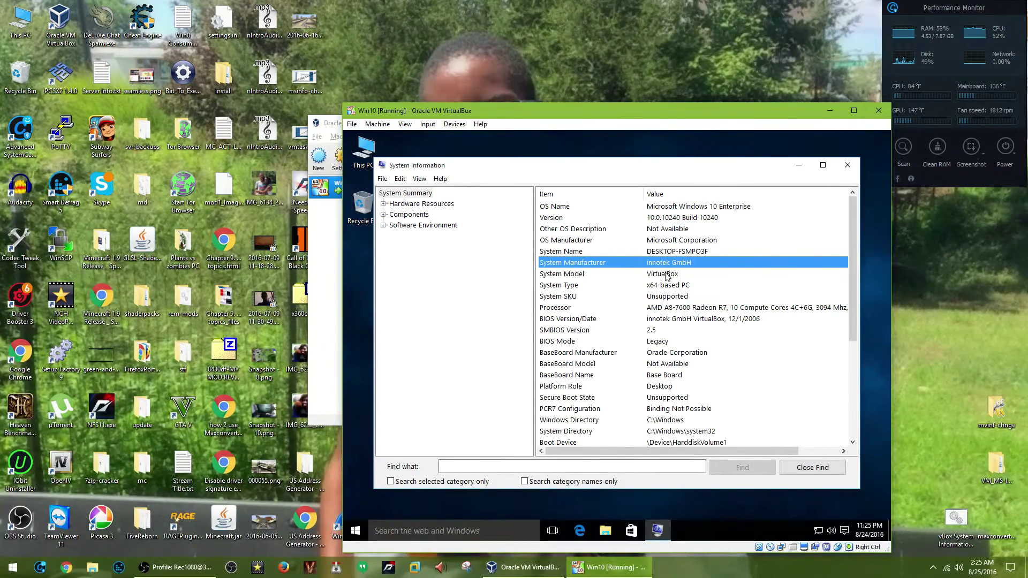
left_click(664, 274, "shift")
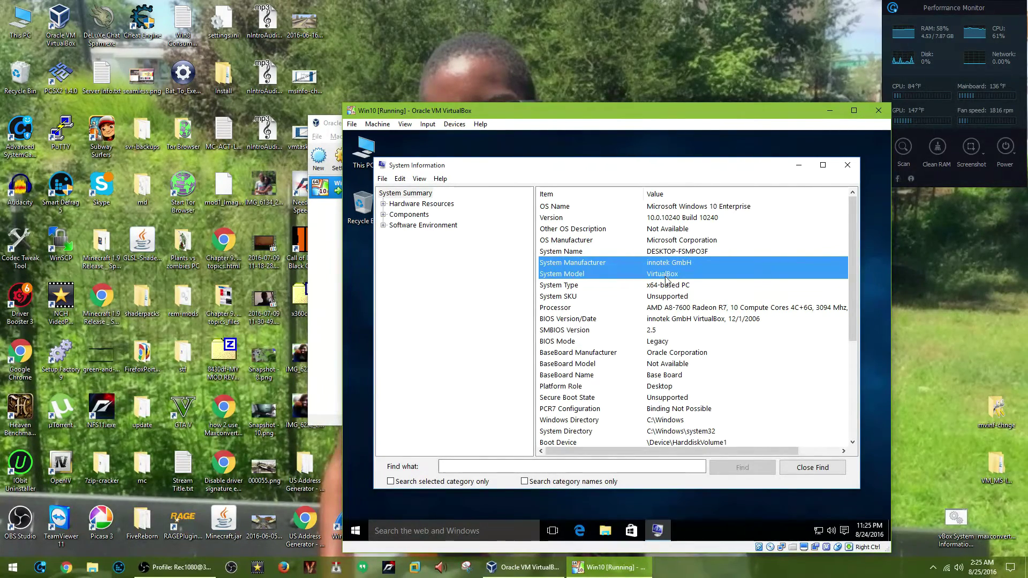
left_click(668, 319, "ctrl")
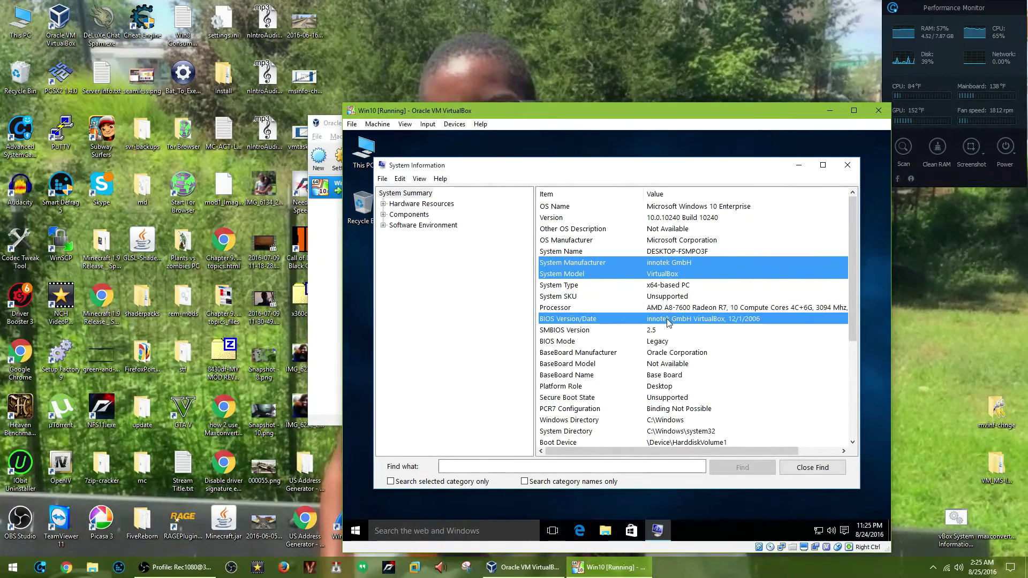
left_click(668, 354, "ctrl")
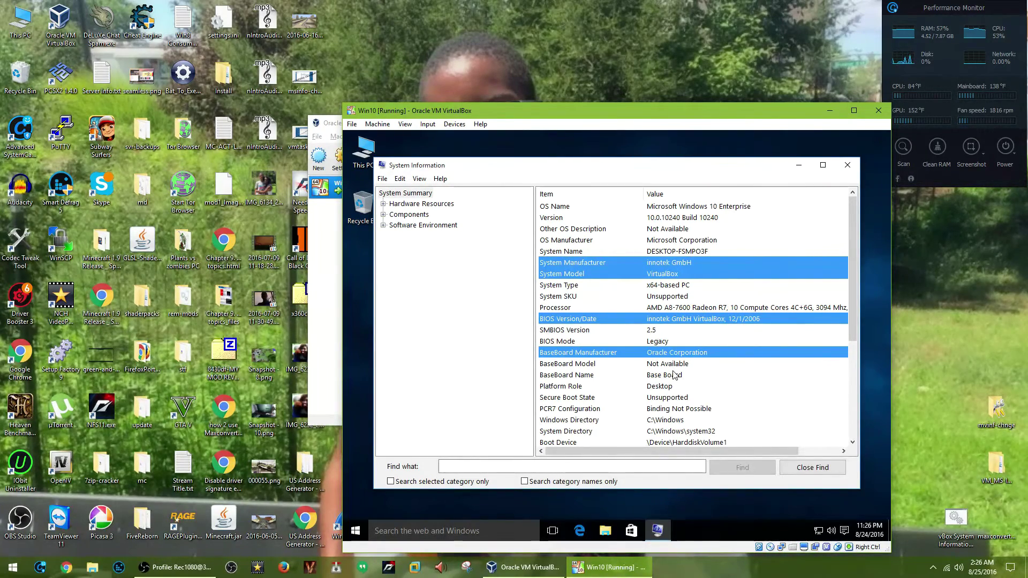
scroll(675, 378, "down", 5)
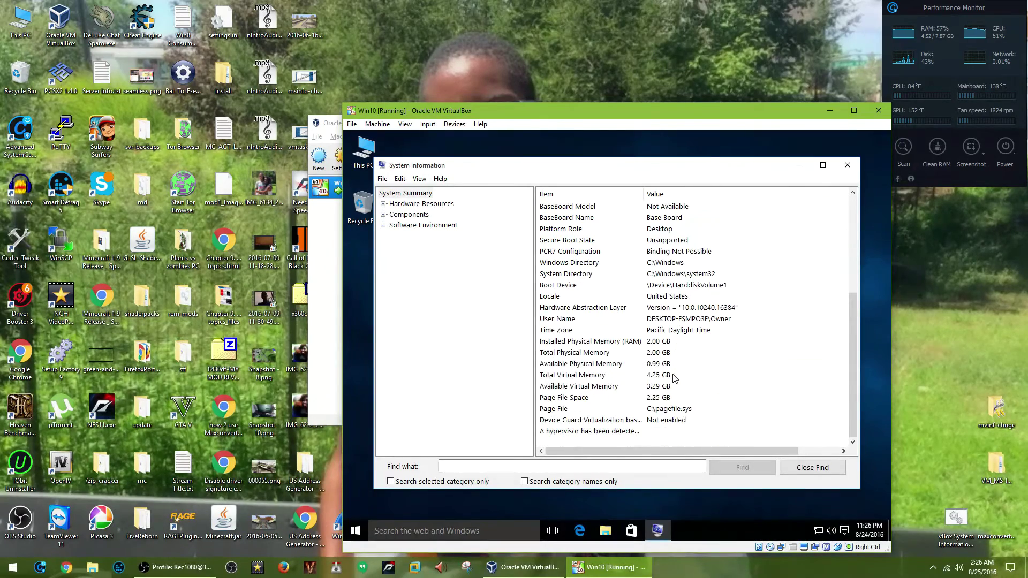
left_click(570, 437)
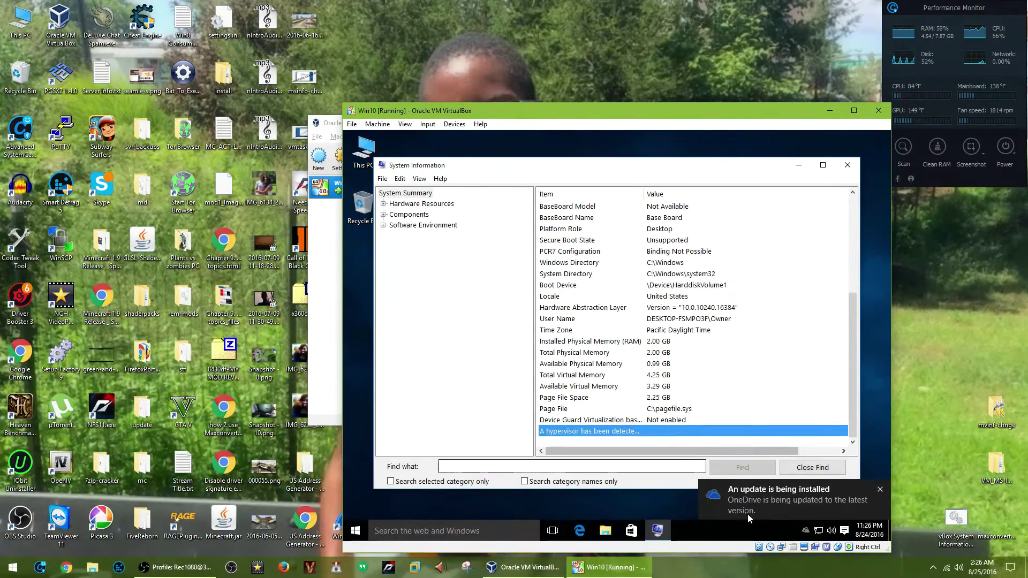
Start Task Manager from the taskbar and view the guest's CPU performance graph.
right_click(696, 523)
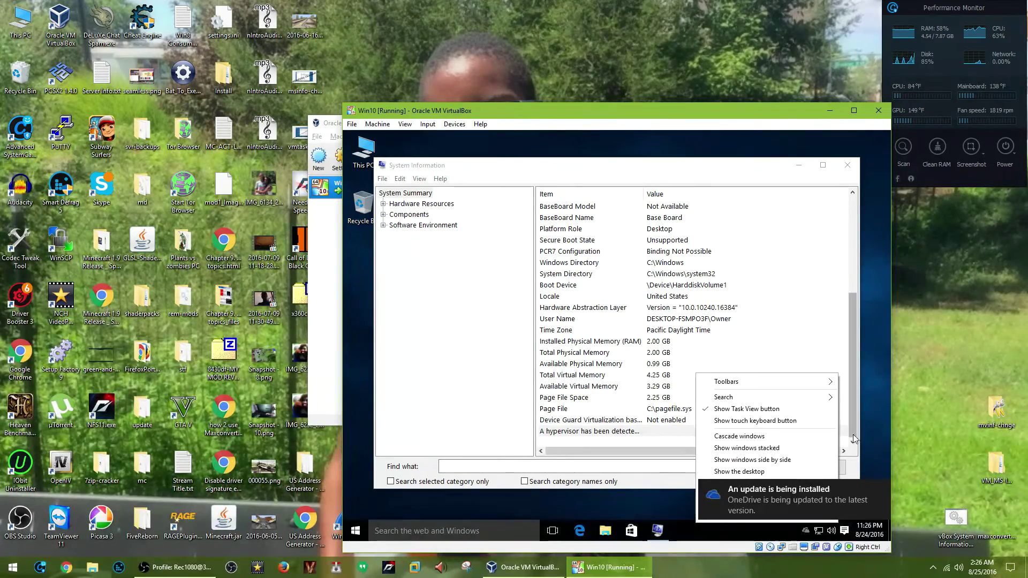
left_click(880, 488)
left_click(880, 488)
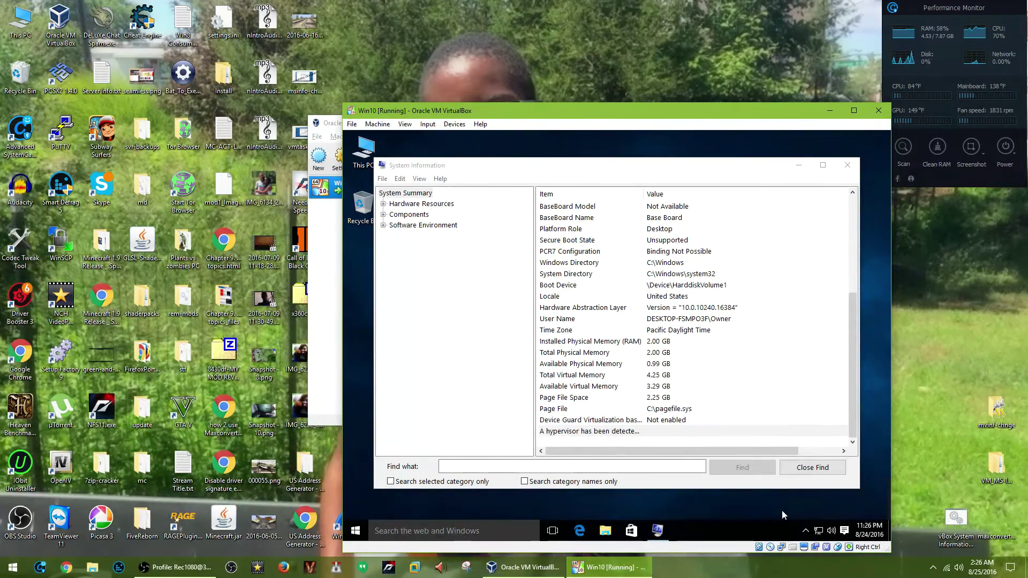
right_click(753, 530)
left_click(776, 491)
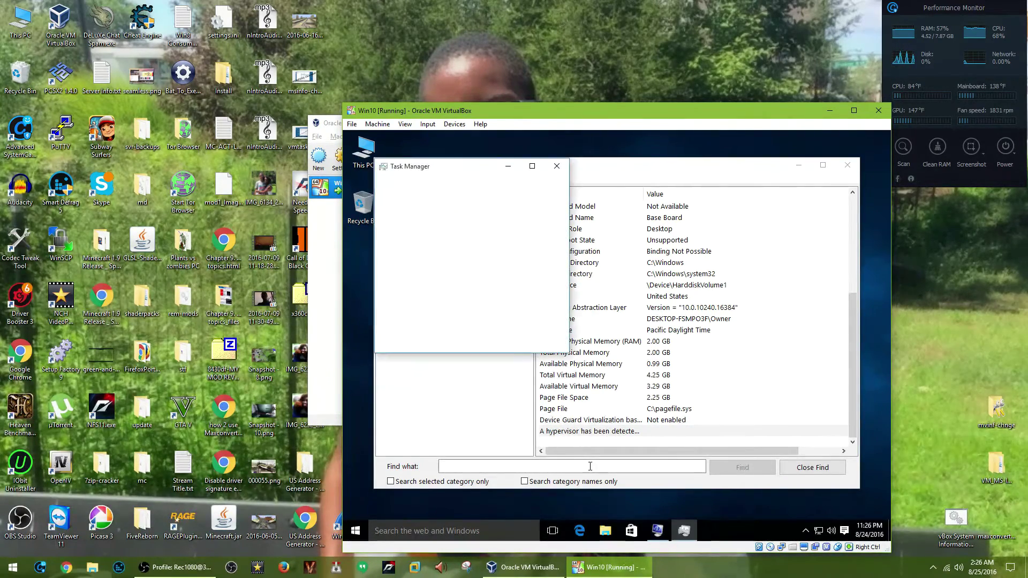
left_click(407, 340)
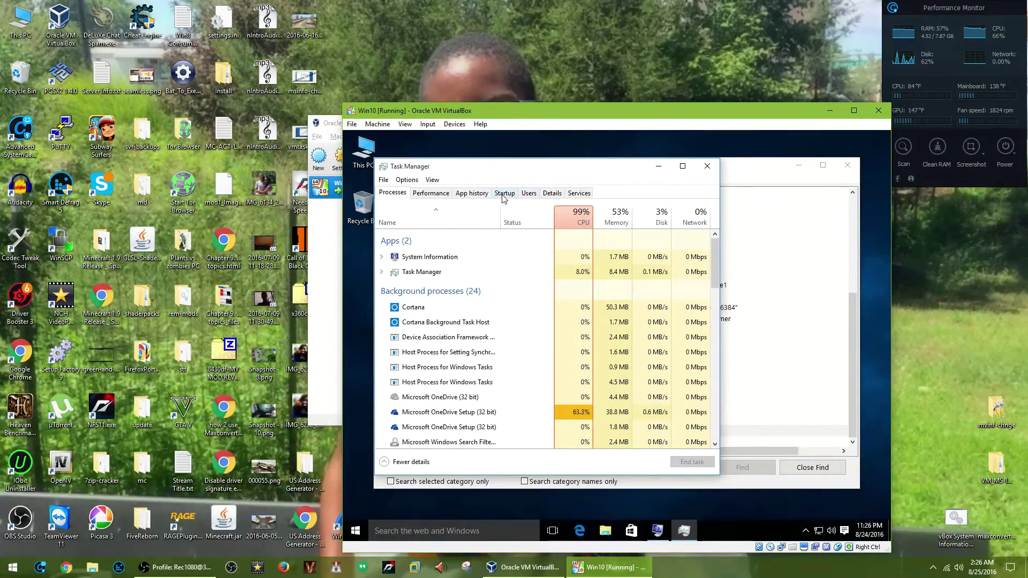
left_click(431, 193)
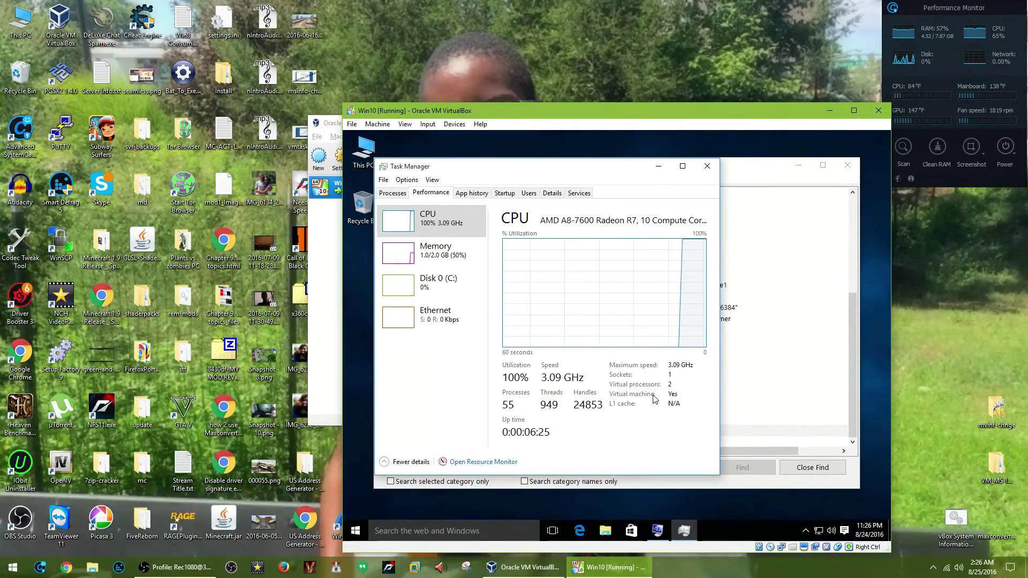
Minimize System Information and close Task Manager, leaving the guest desktop showing.
left_click(720, 429)
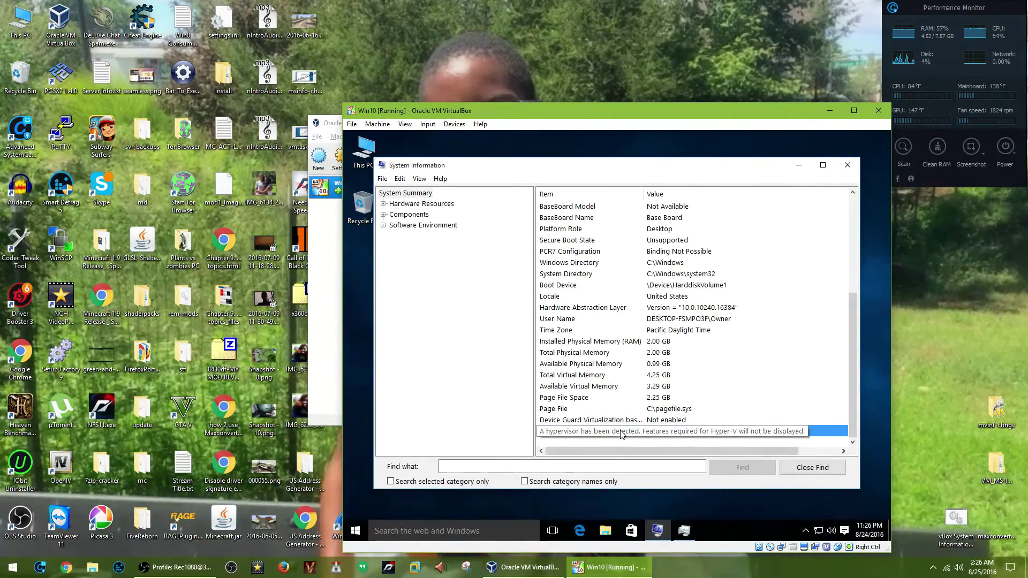
left_click(361, 533)
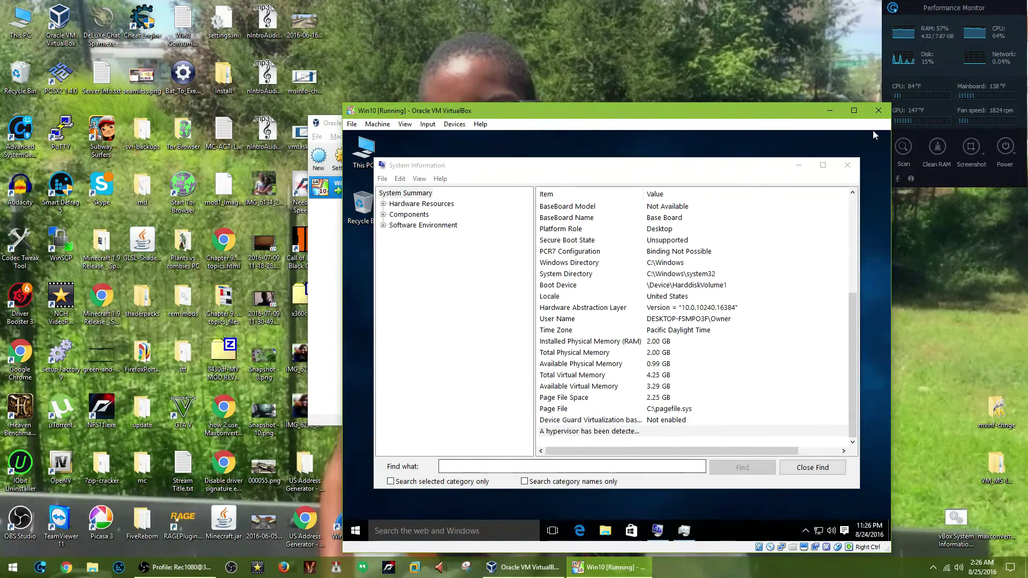
left_click(800, 166)
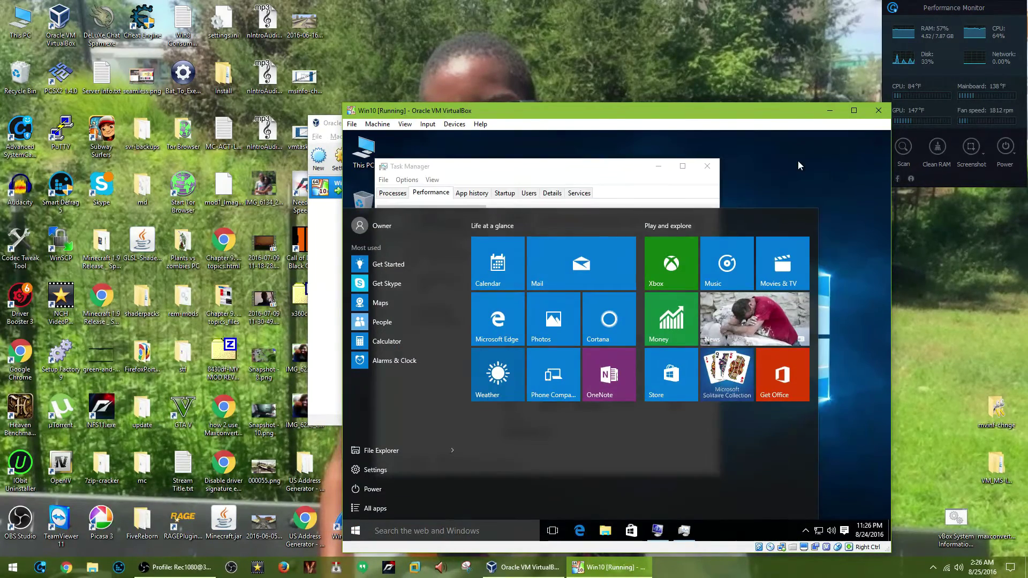
left_click(698, 175)
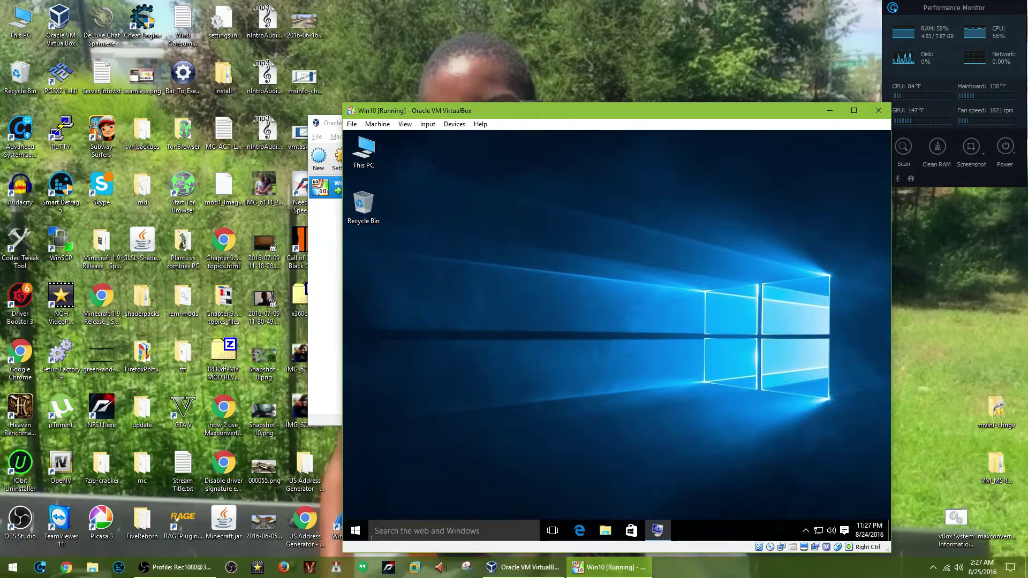
Shut down the Win10 guest using its Start menu power options.
left_click(357, 534)
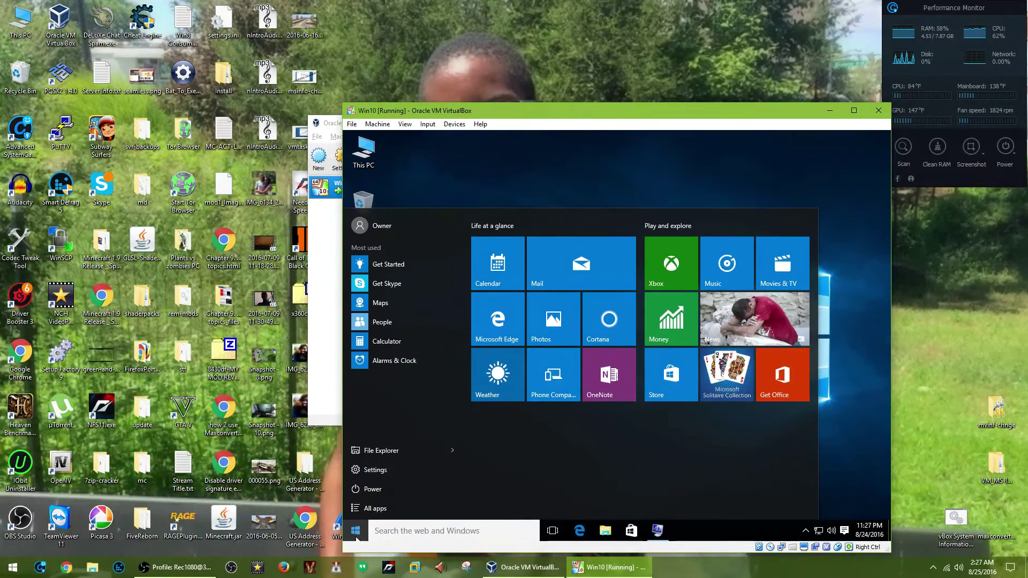
left_click(371, 492)
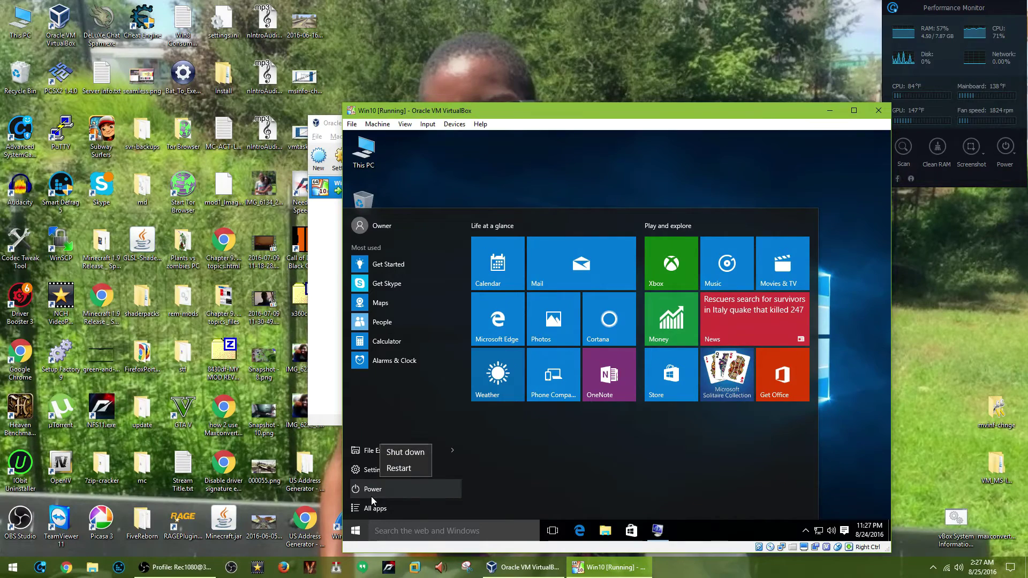
left_click(396, 459)
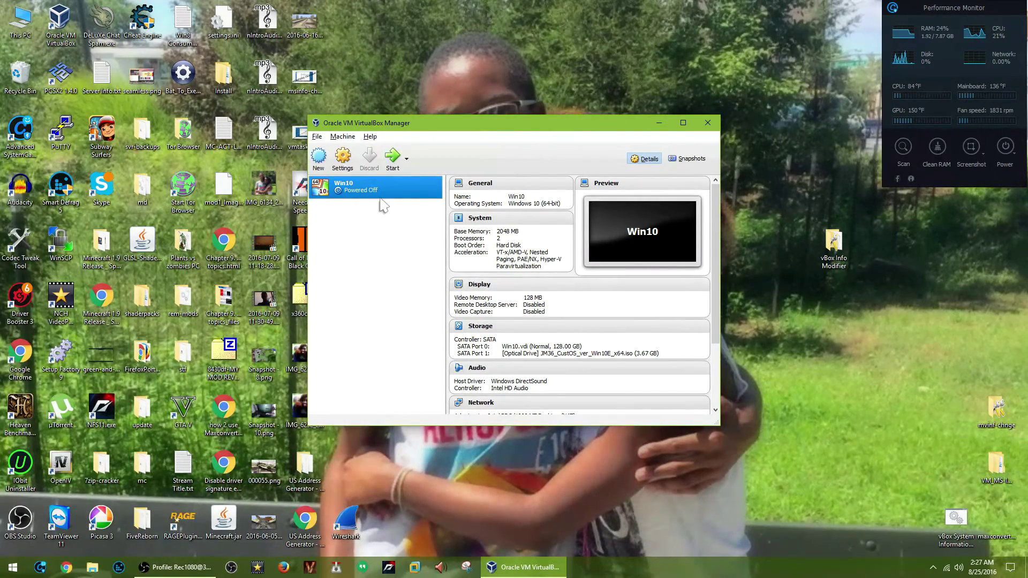
Reduce the Win10 VM to 1 CPU and lower its execution cap to 50%.
left_click(344, 159)
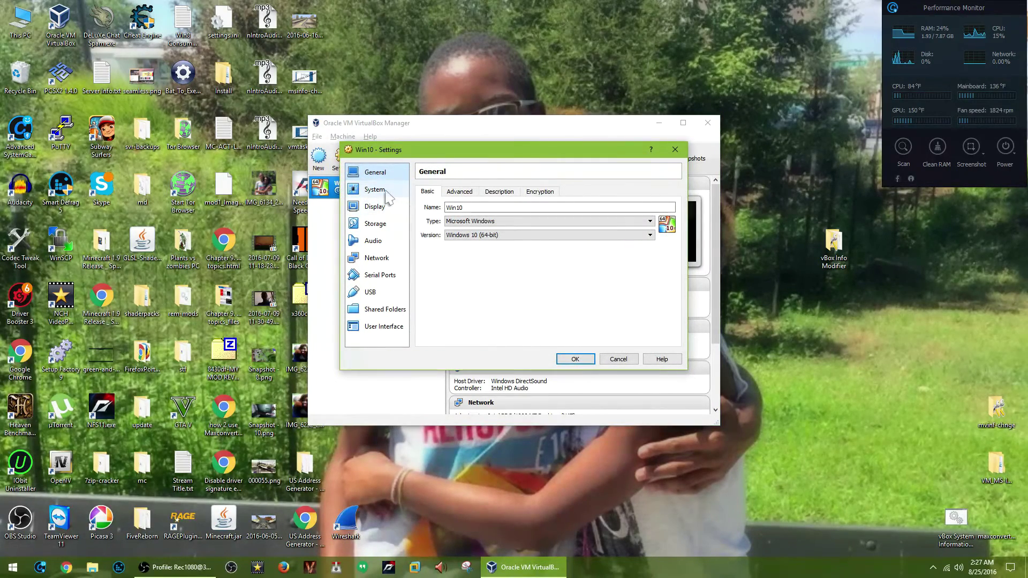
left_click(381, 191)
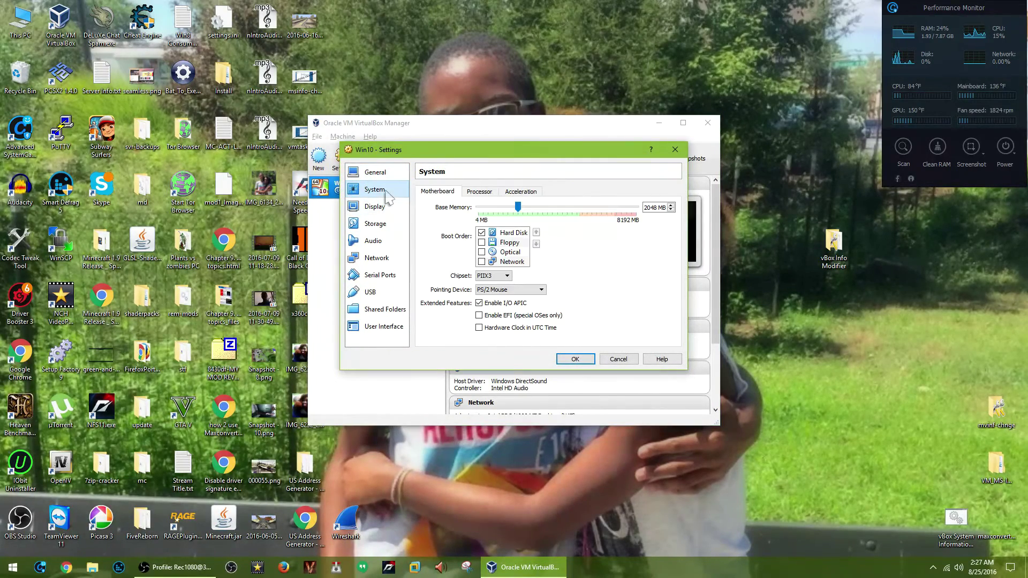
left_click(468, 195)
left_click(481, 208)
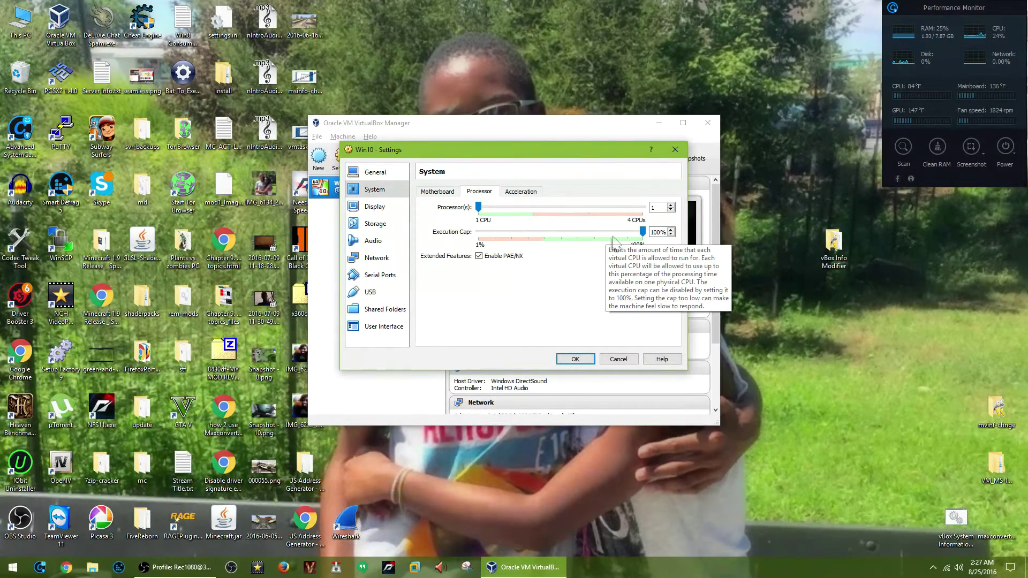
left_click_drag(642, 232, 559, 239)
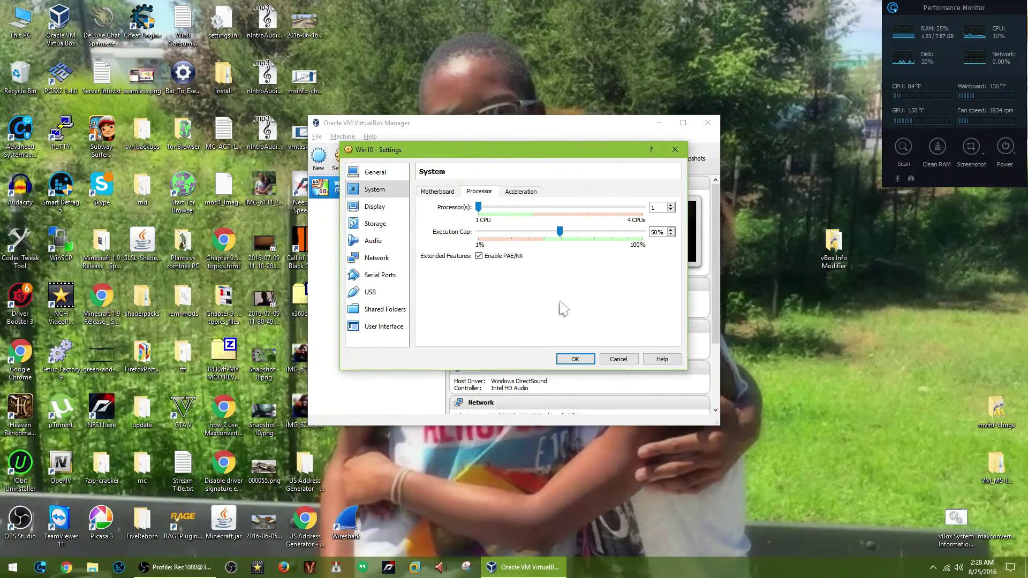
Set the paravirtualization interface to None, recheck the Processor tab, and save the settings.
left_click(513, 193)
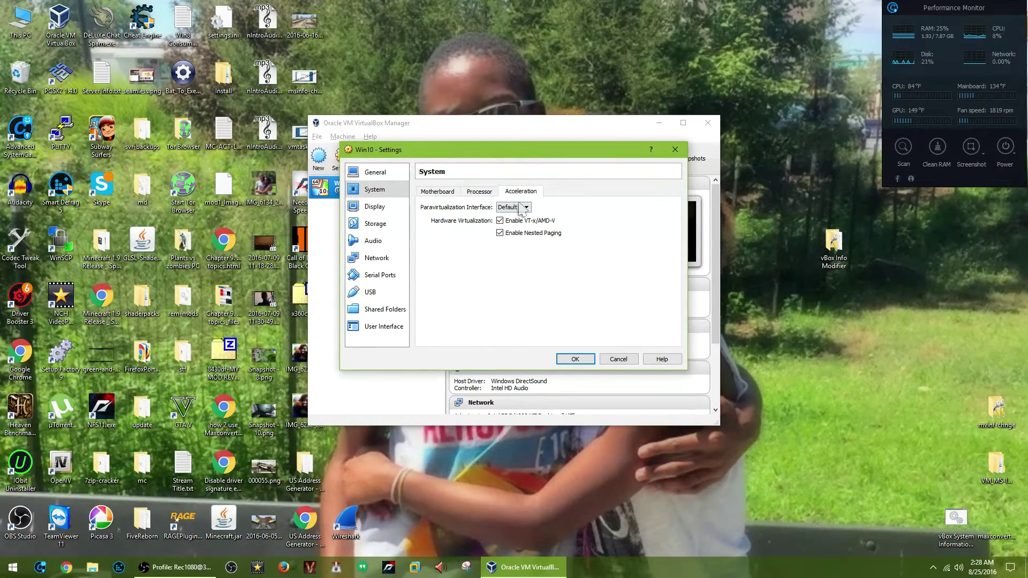
left_click(522, 209)
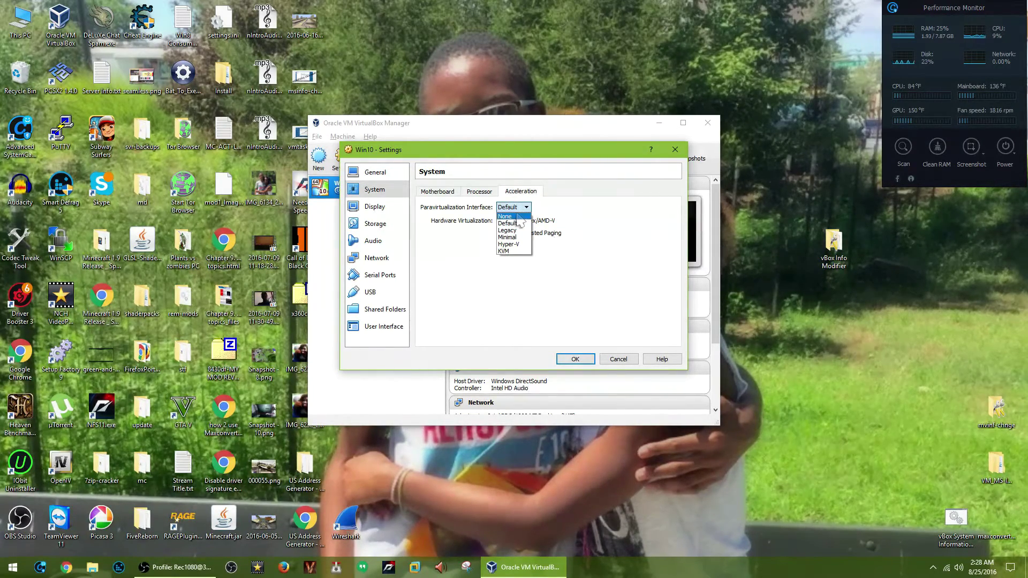
left_click(517, 217)
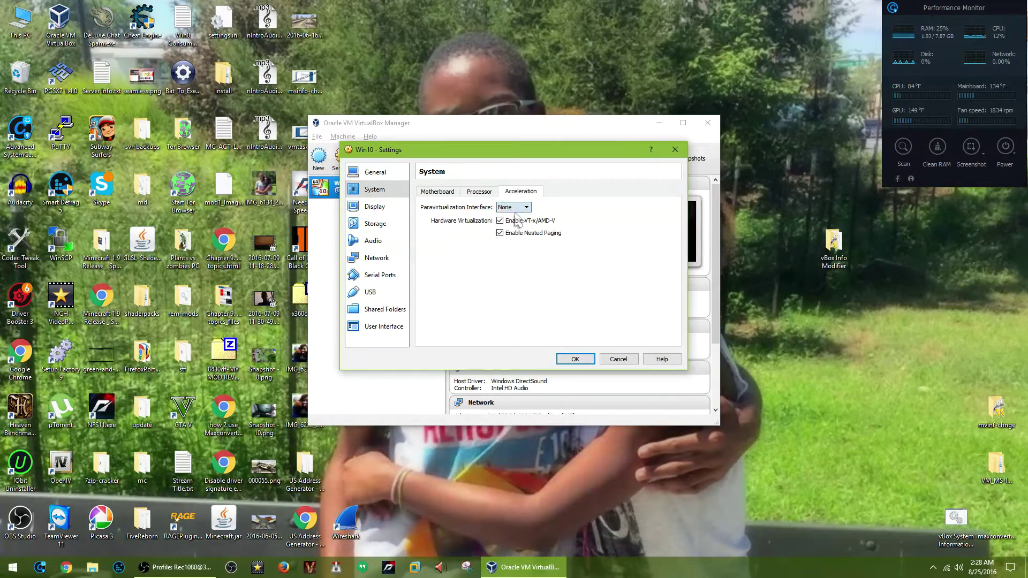
left_click(495, 193)
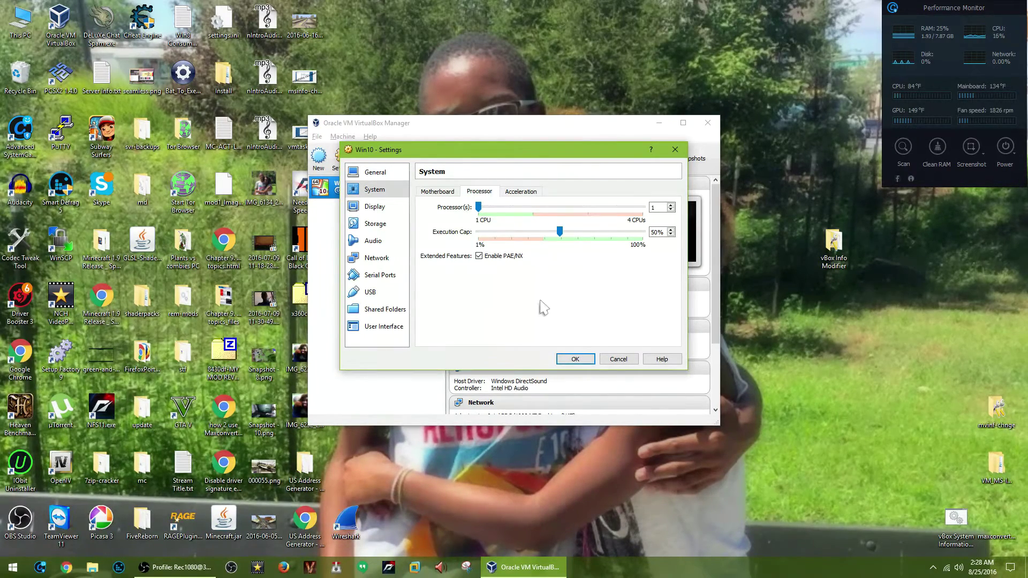
left_click(574, 360)
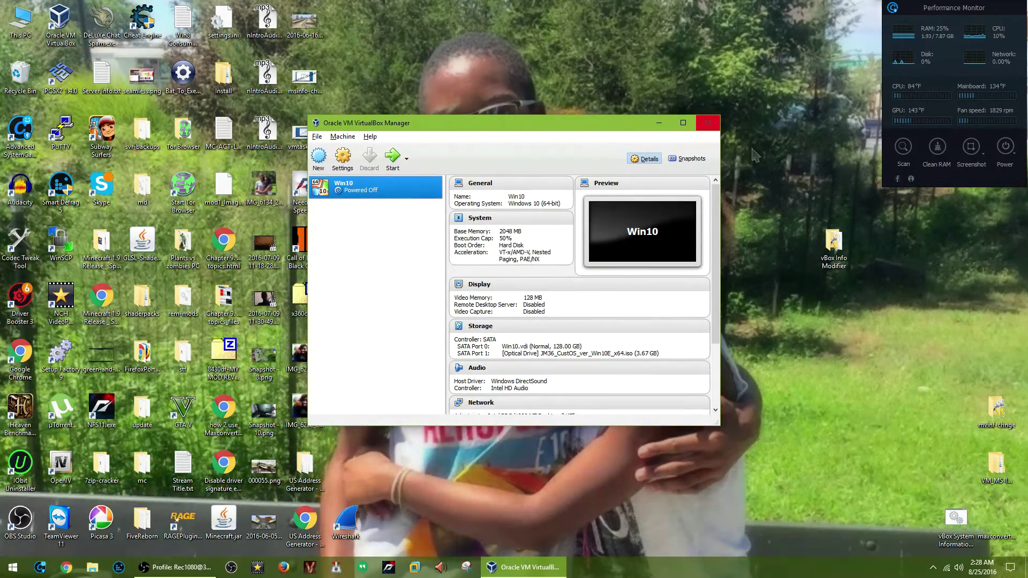
Open the vBox Info Modifier folder, read README.txt, then run the modifier with admin rights.
left_click(836, 243)
double_click(835, 244)
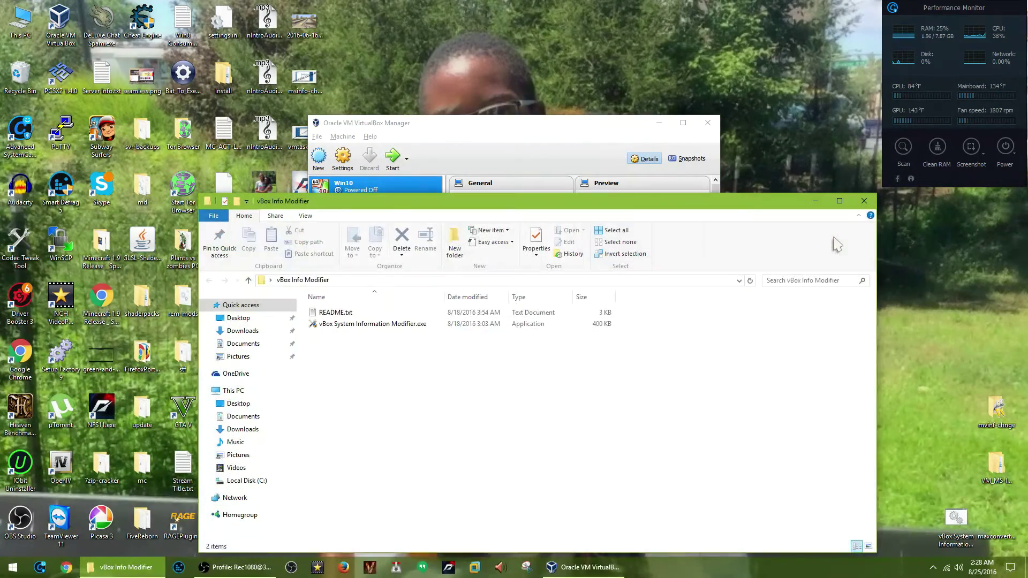
double_click(384, 316)
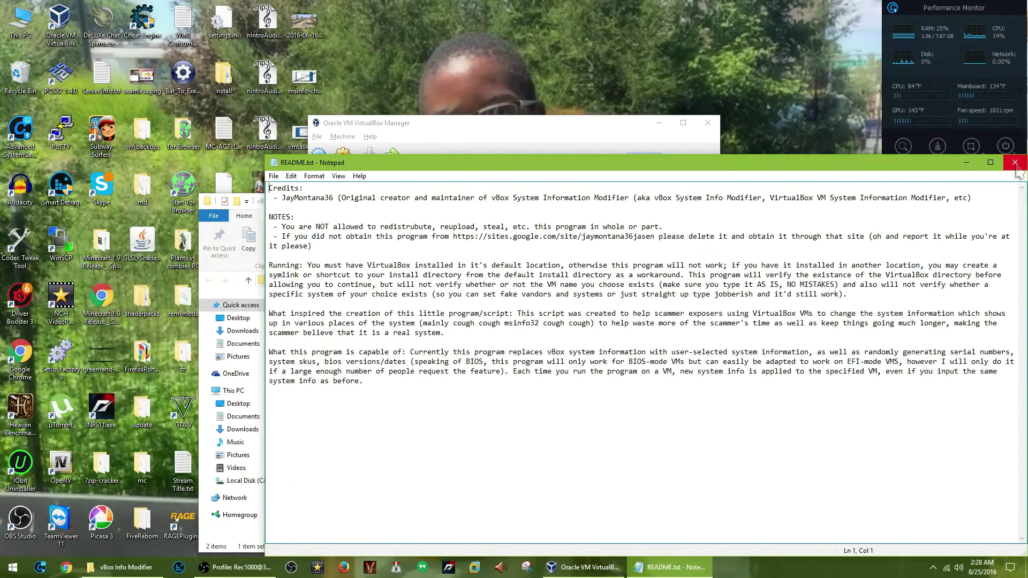
left_click(1015, 163)
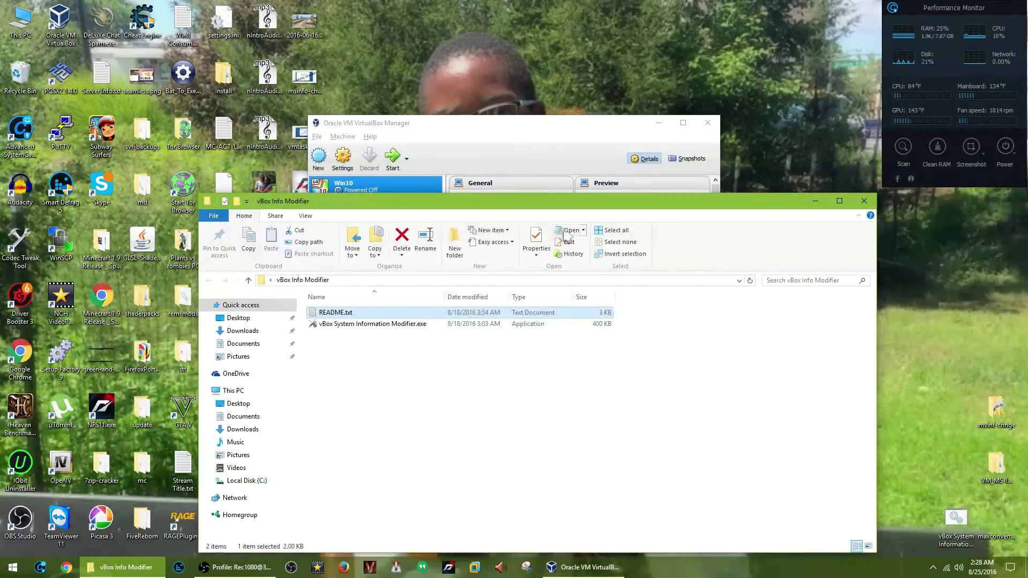
left_click(368, 327)
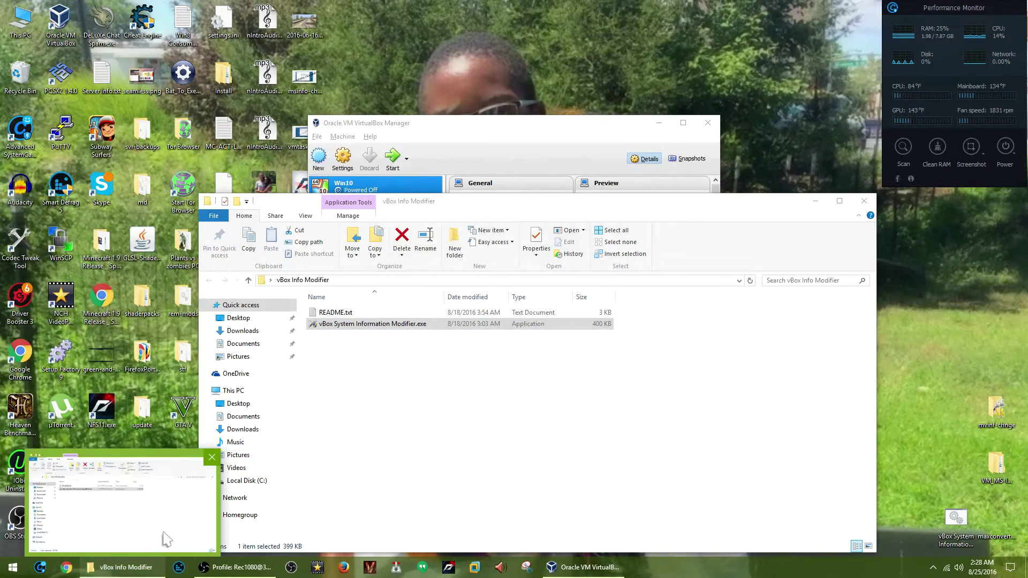
left_click(488, 491)
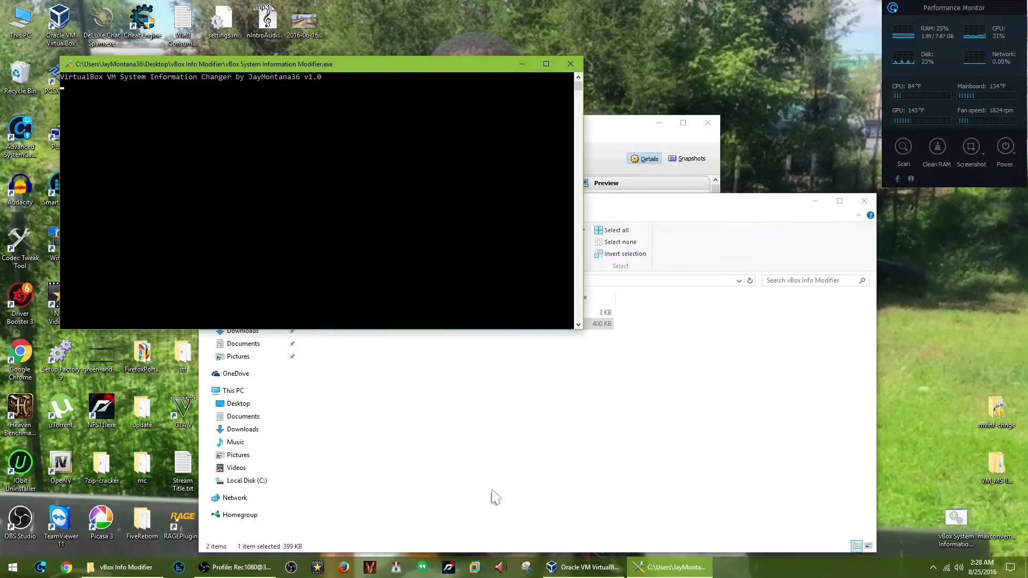
Enter Win10 as the name of the VM to modify.
left_click(594, 150)
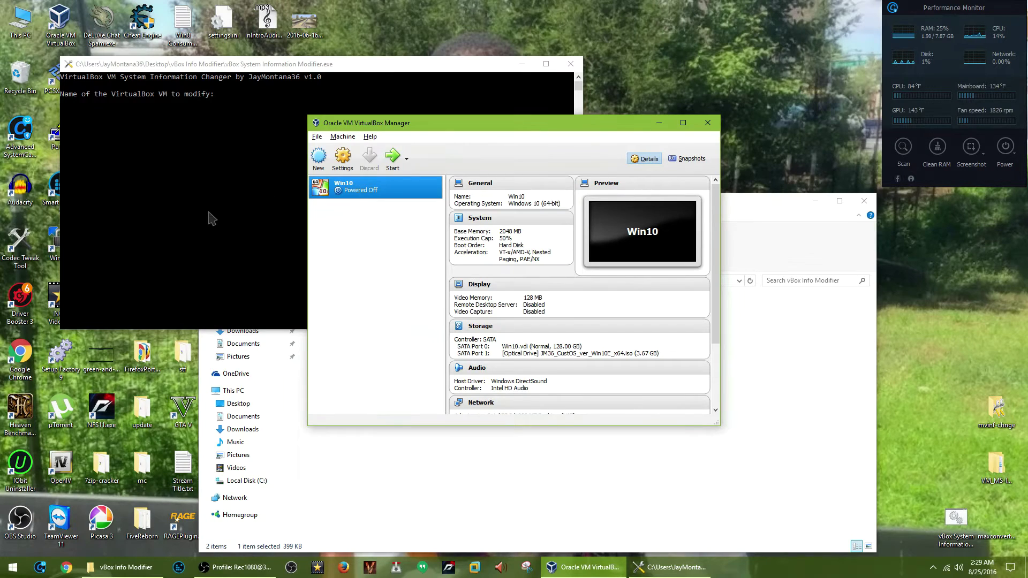
left_click(209, 213)
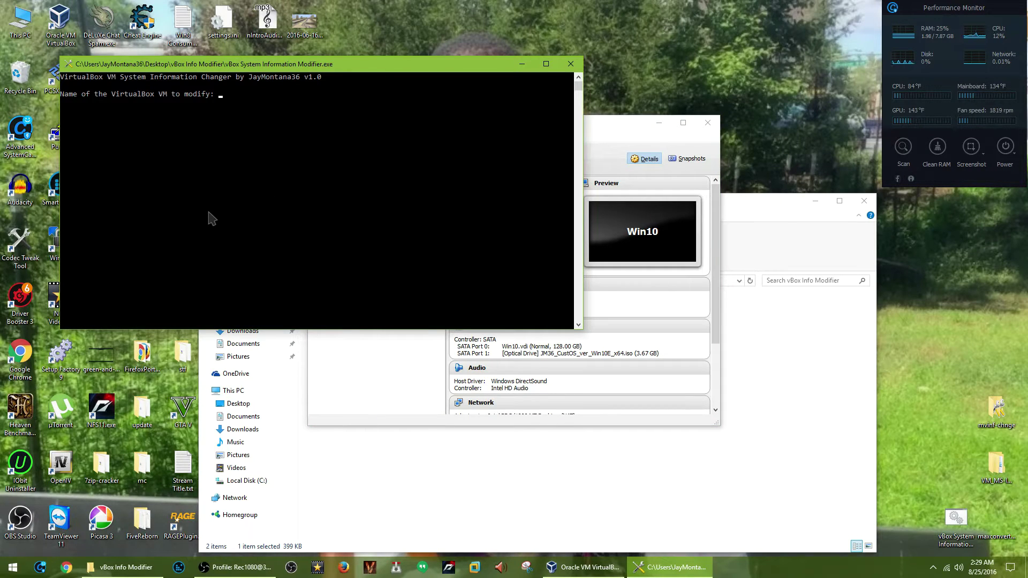
type("WO")
key("BackSpace")
key("Return")
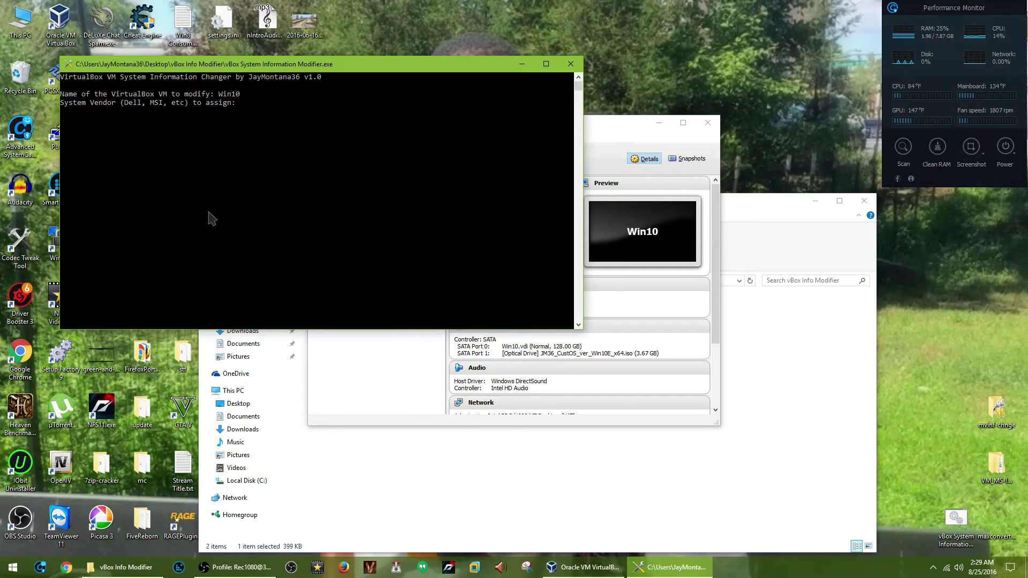
Set the vendor to Dell and the product to Optiplex 745, then apply the changes.
type("Dell")
key("Return")
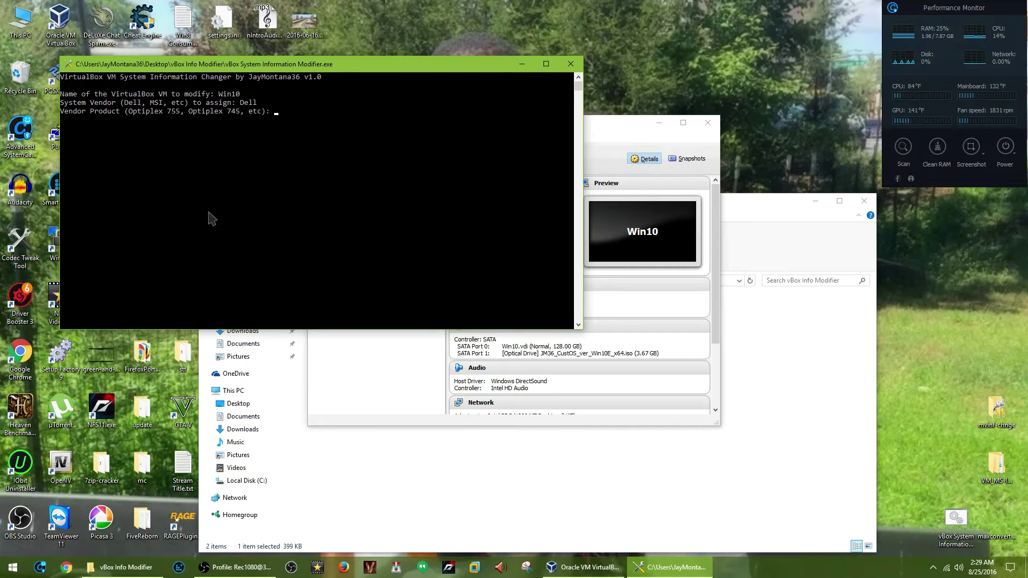
type("Op[")
type("tiplex")
type(" 745")
key("Return")
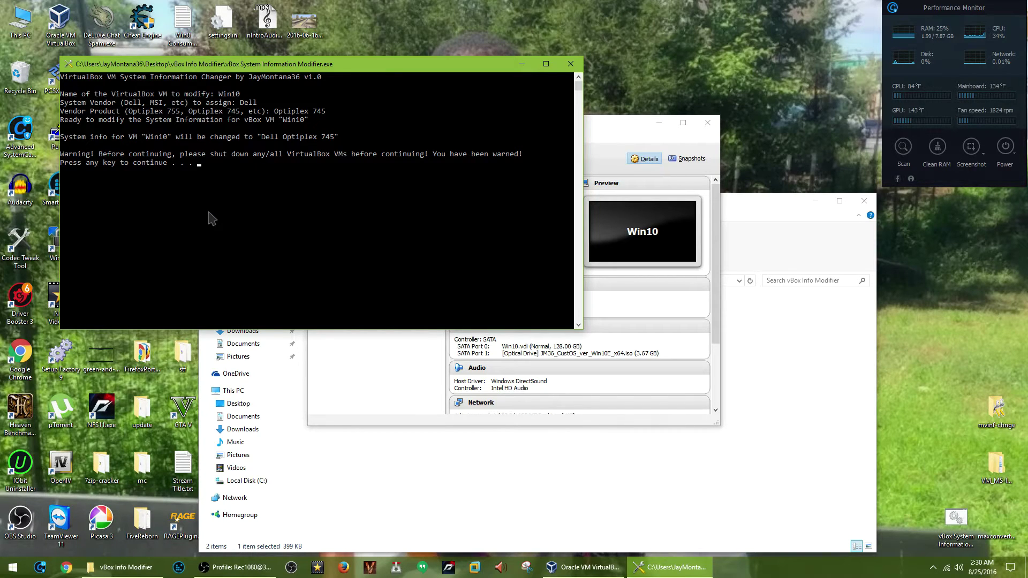
key("Return")
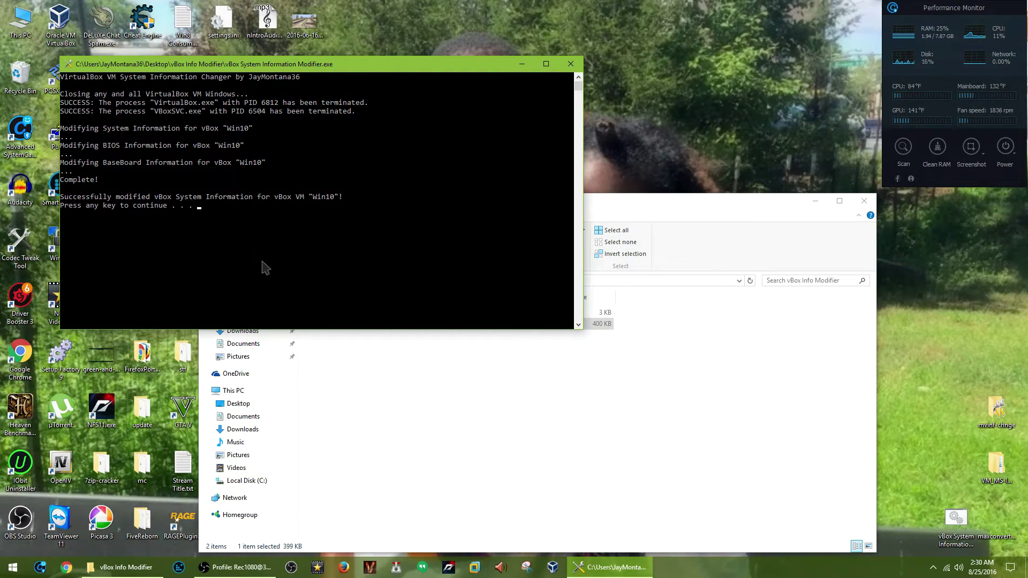
Continue past the success message, open the author's website, close it, then exit the modifier.
key("Return")
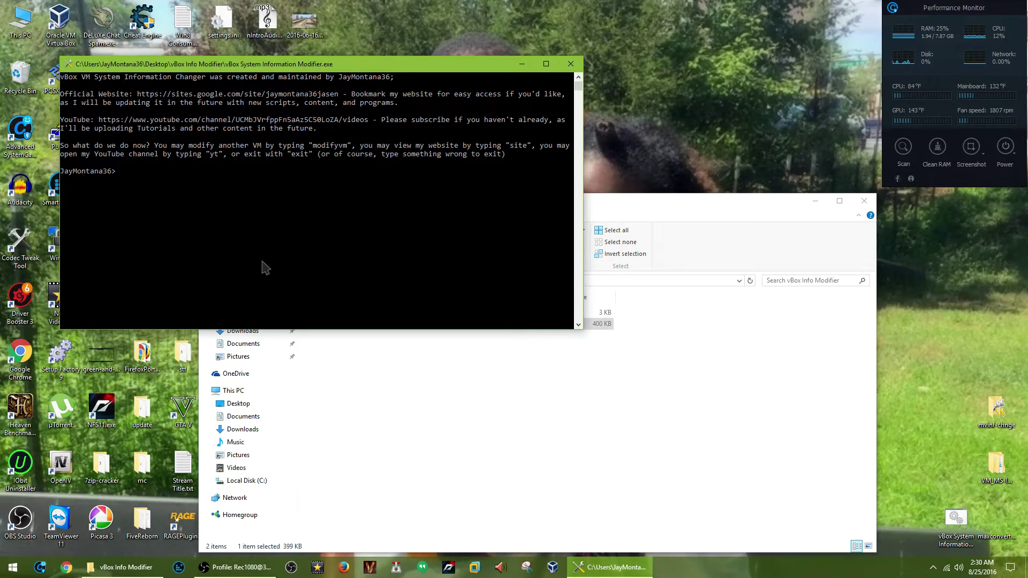
type("sit")
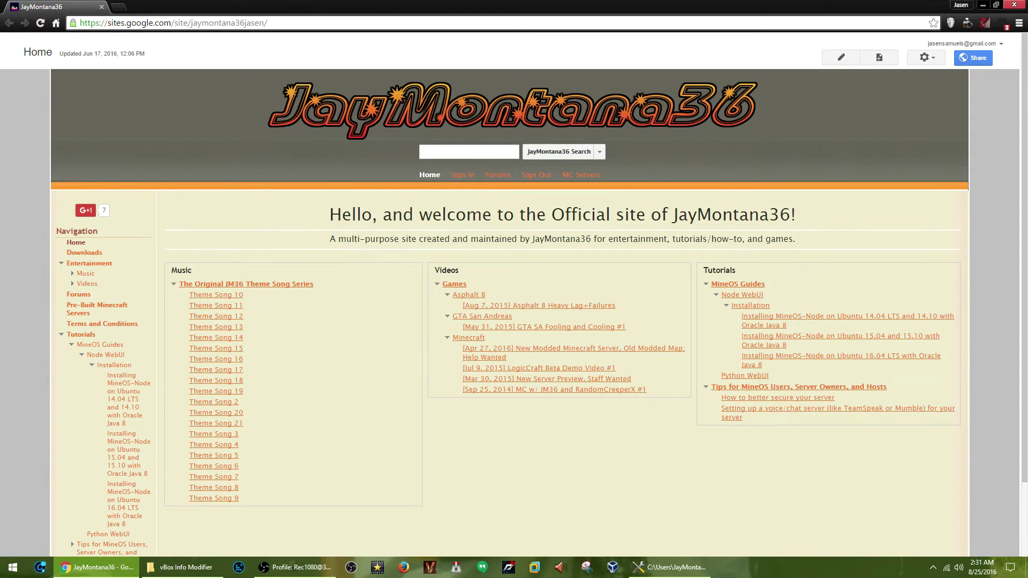
left_click(1014, 5)
type("e")
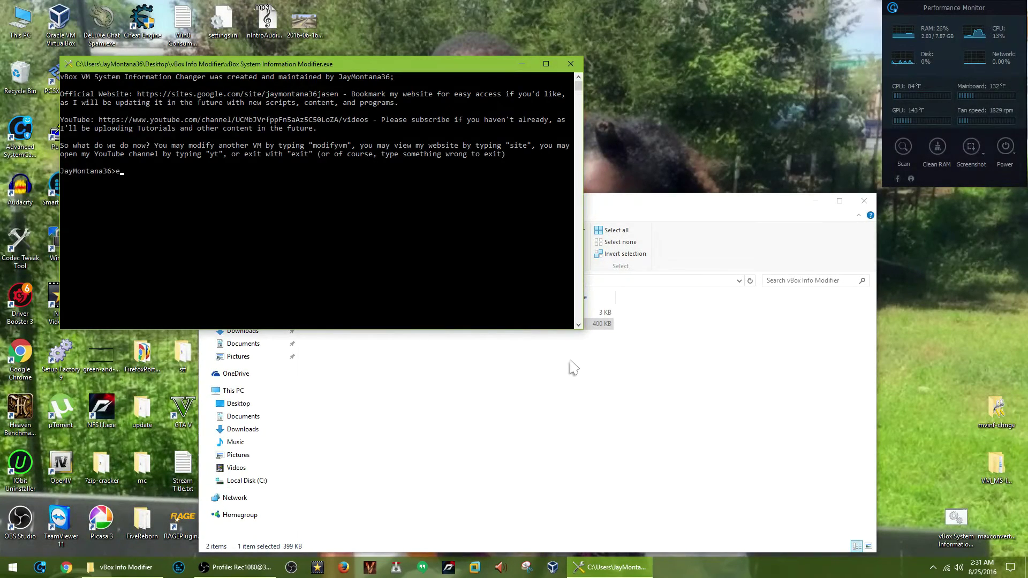
type("c")
type("xit")
key("Return")
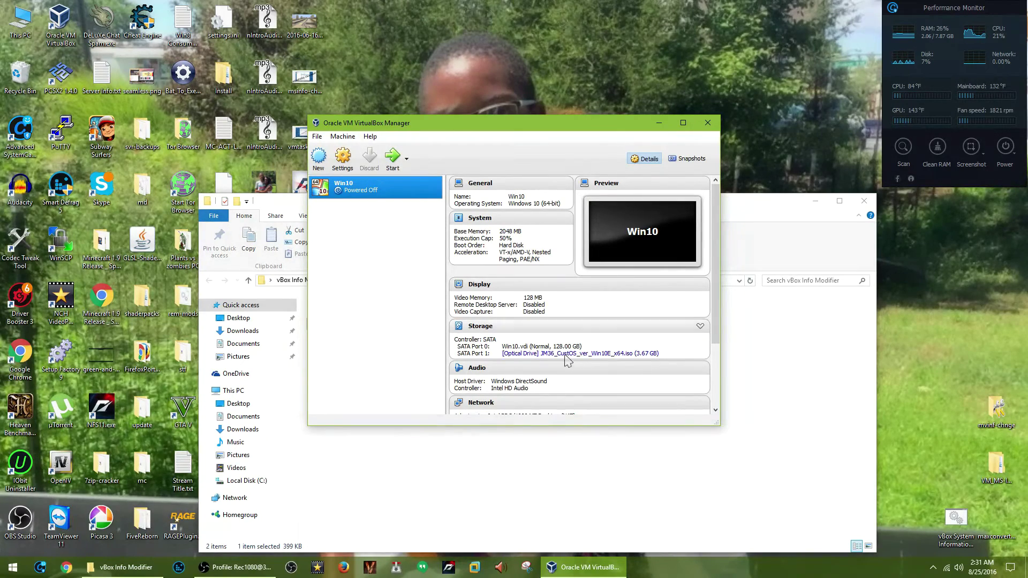
Start the Win10 VM and try signing in with the account password, which is rejected.
left_click(392, 159)
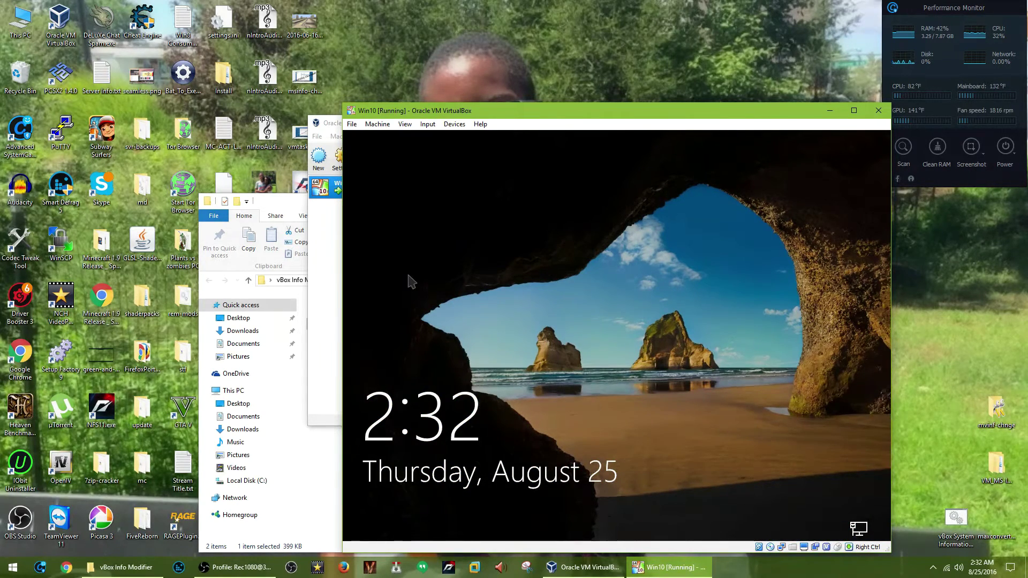
left_click(408, 275)
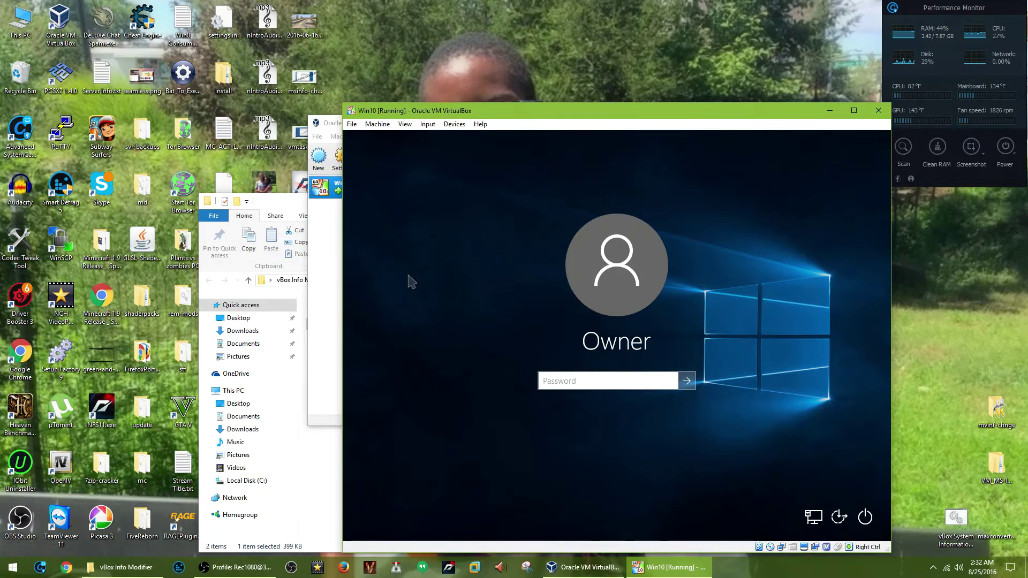
type("**********")
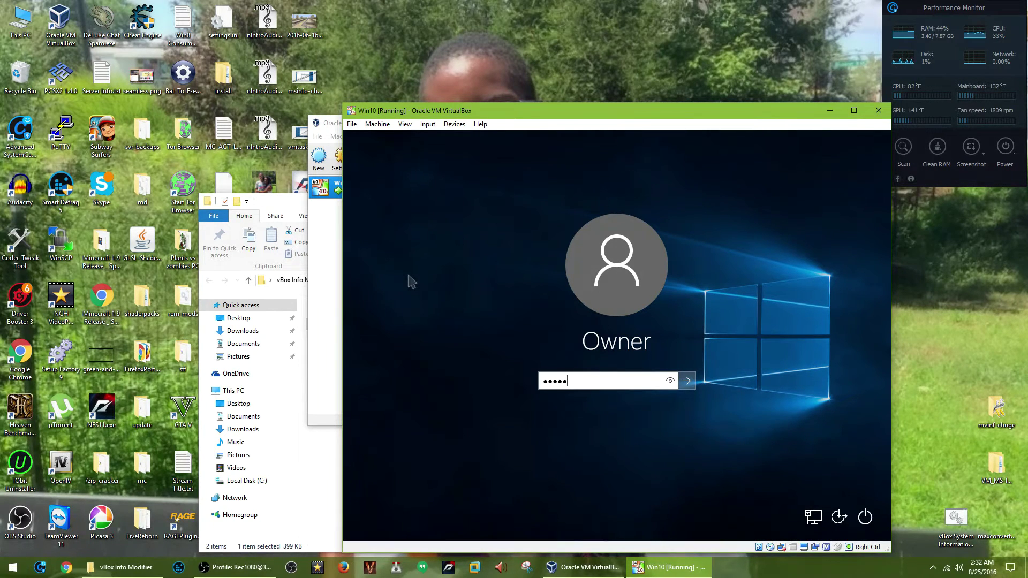
key("Return")
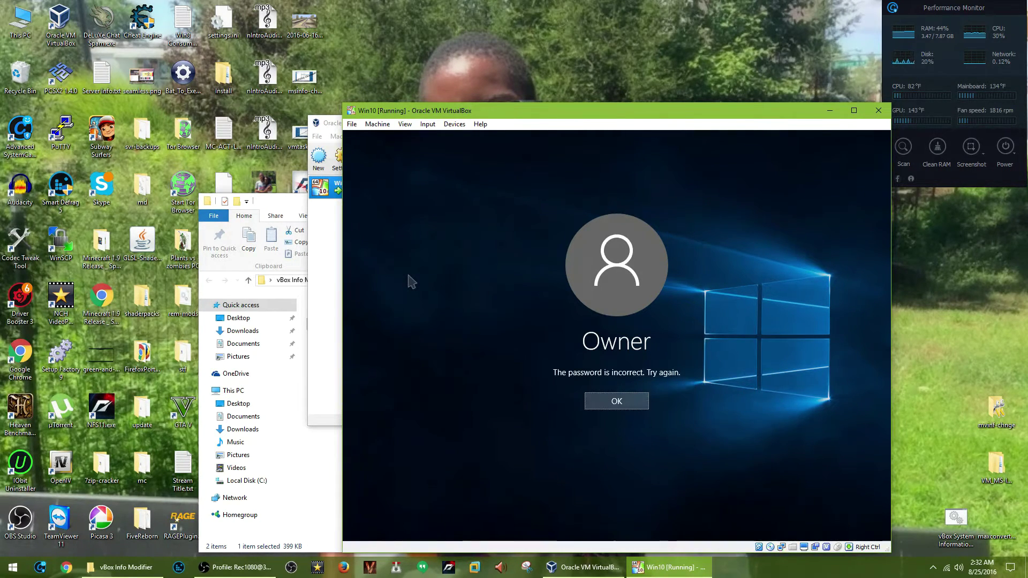
key("Return")
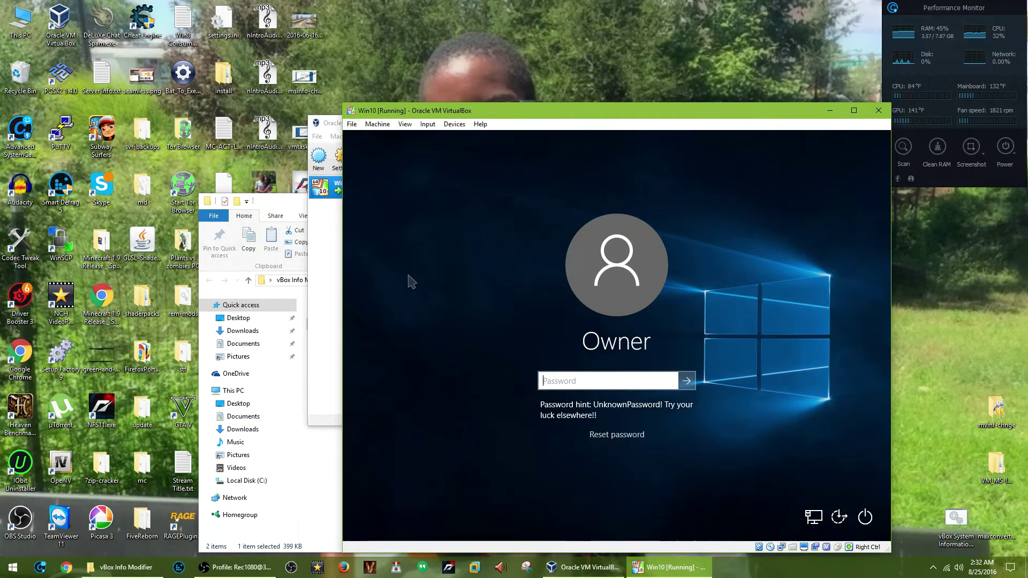
Sign in to the guest with the account password and let the VM capture mouse and keyboard.
type("******")
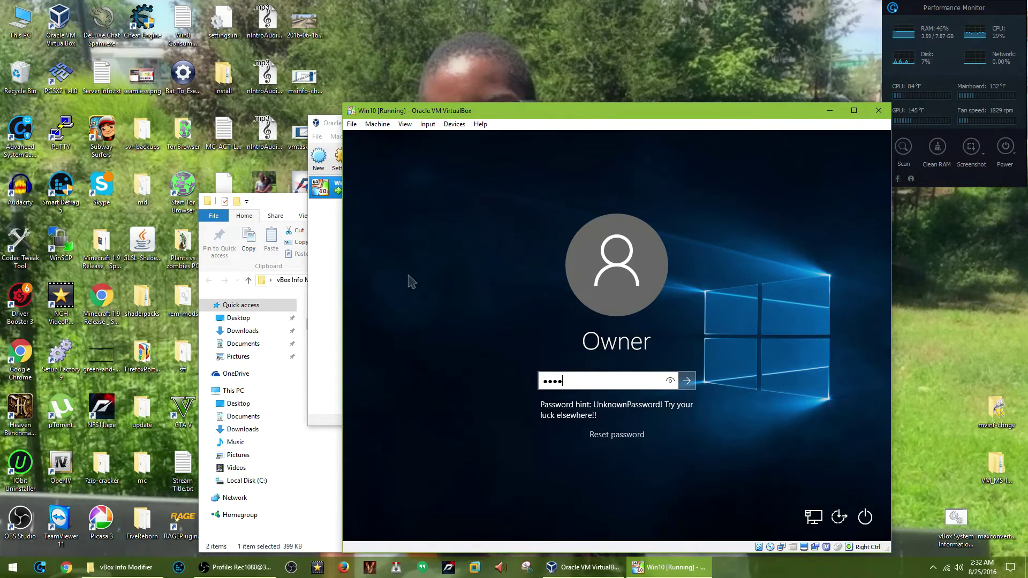
type("***")
key("Return")
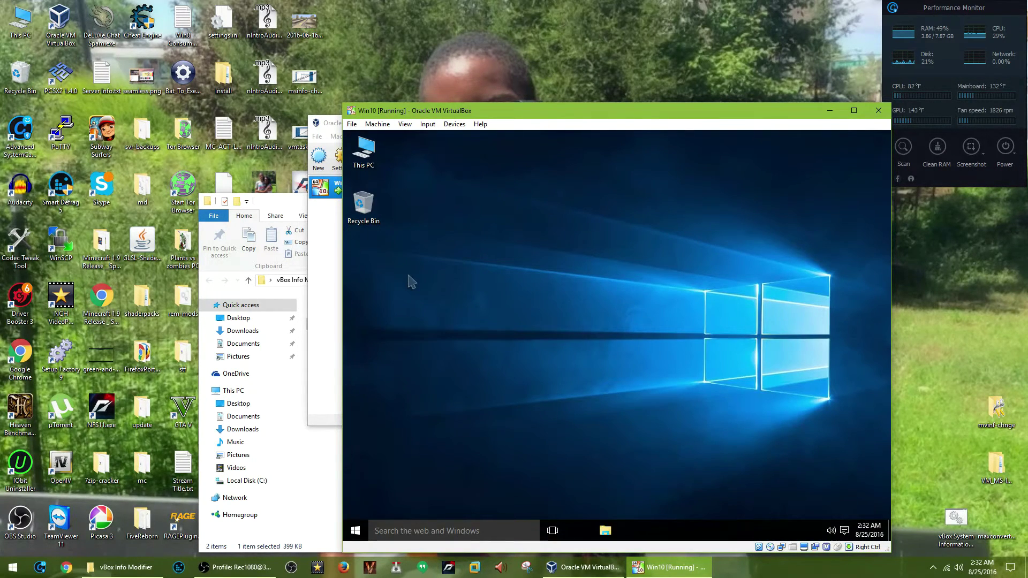
left_click(426, 530)
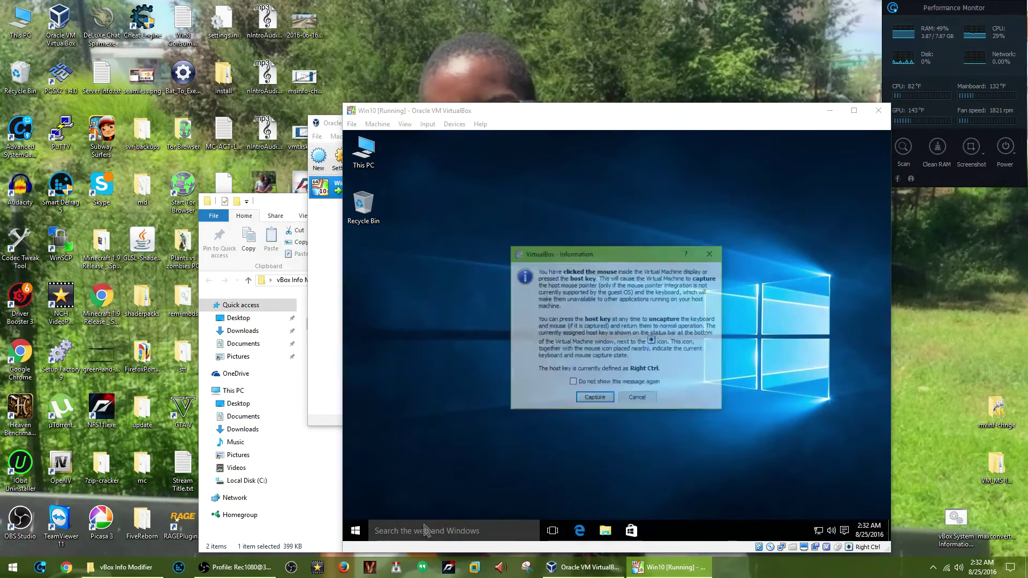
left_click(595, 399)
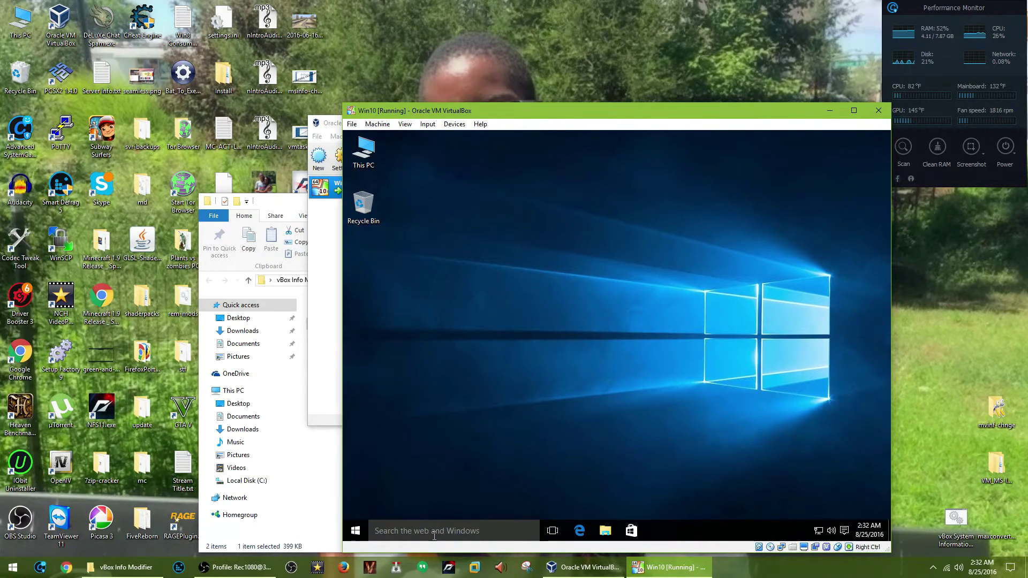
Search for msinfo32 in the guest's Cortana search box.
left_click(474, 525)
left_click(474, 525)
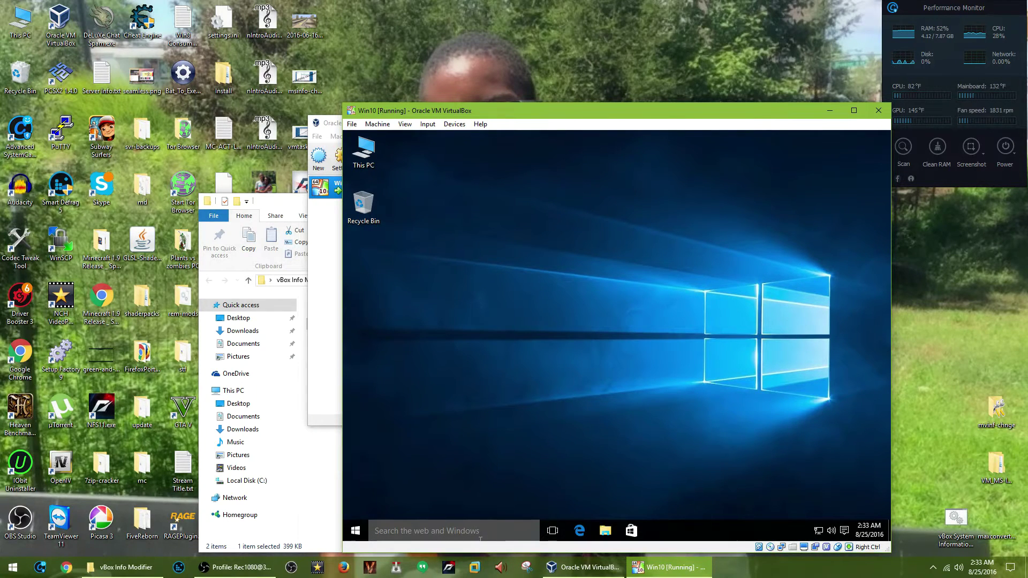
left_click(480, 533)
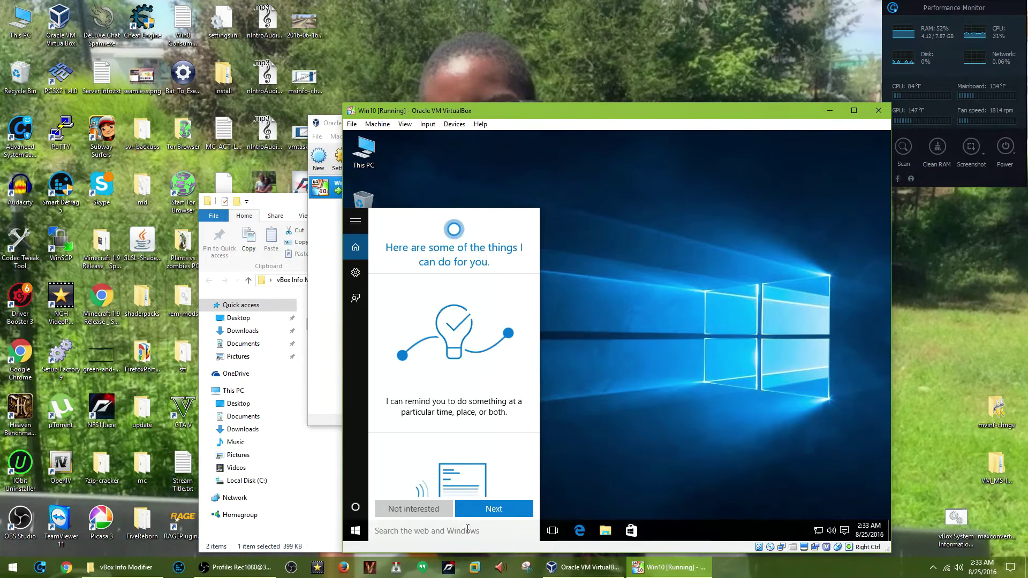
type("m")
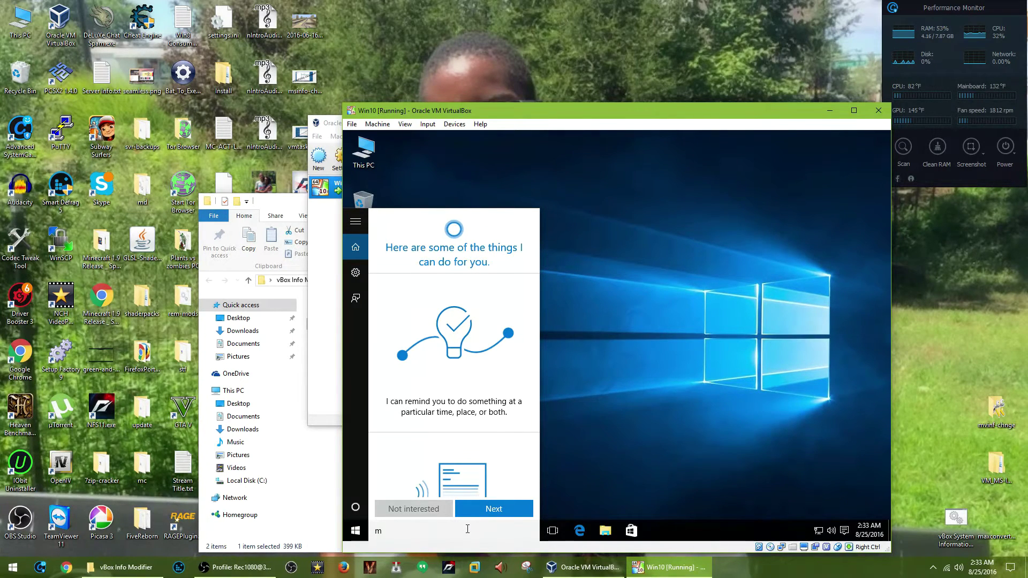
type("sinfo")
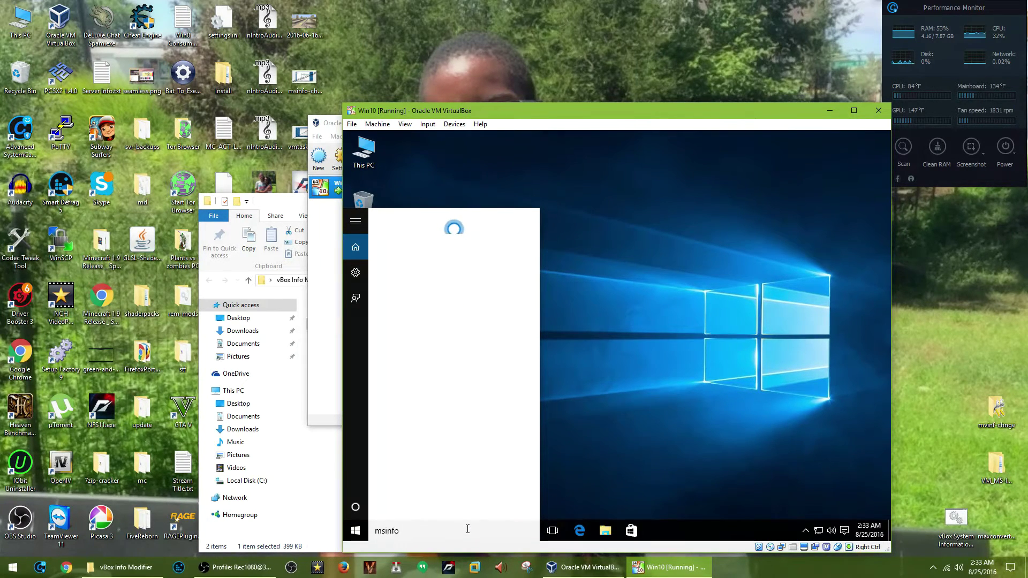
type("32")
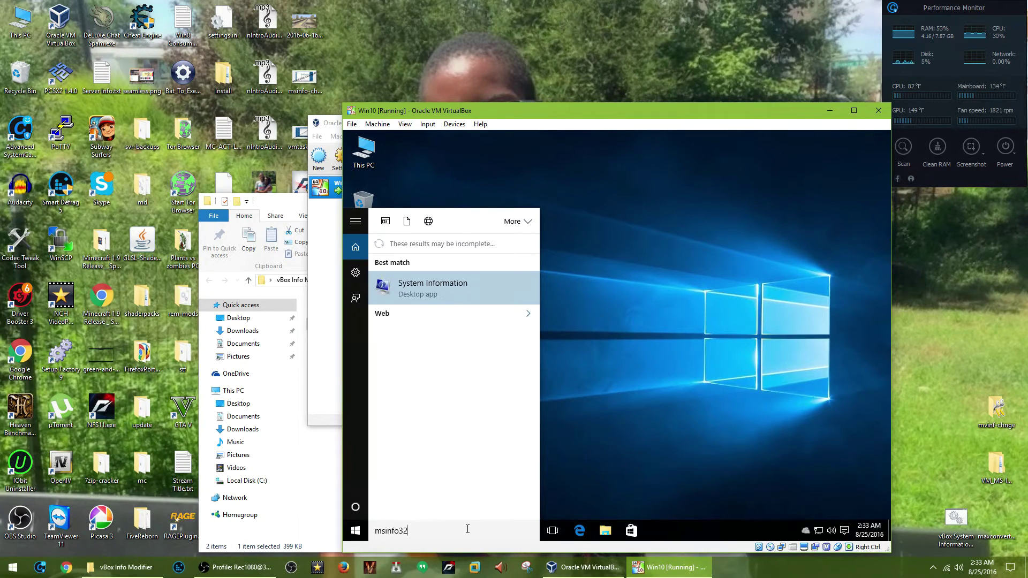
Open System Information and check manufacturer Dell, model Optiplex 745, BIOS and baseboard entries.
left_click(436, 287)
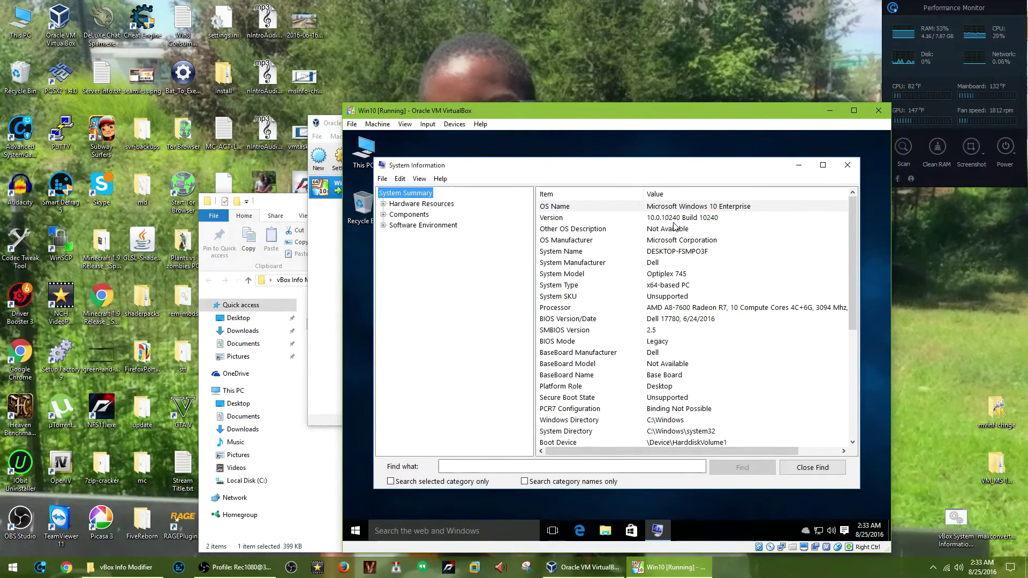
left_click(658, 264)
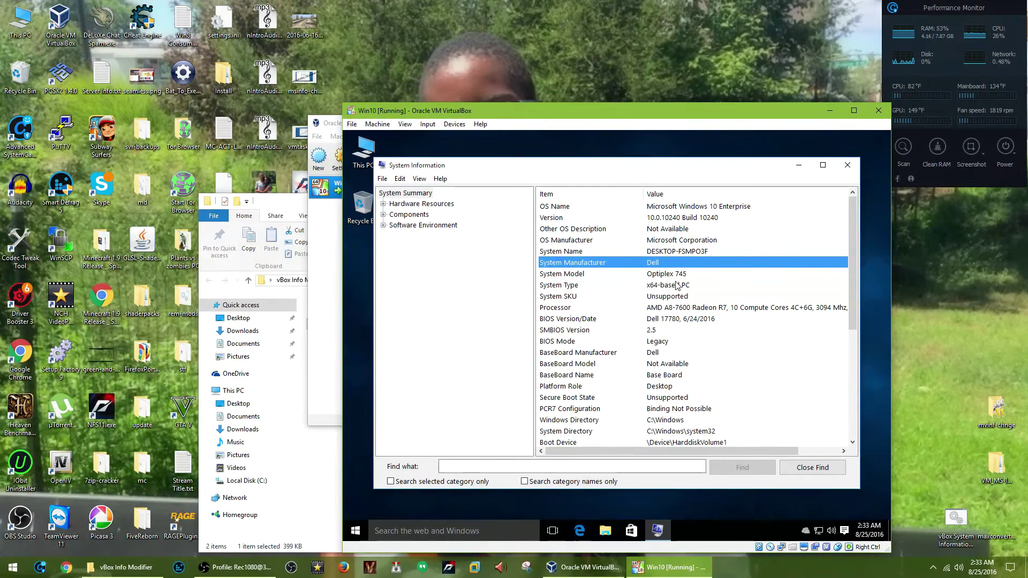
left_click(679, 276)
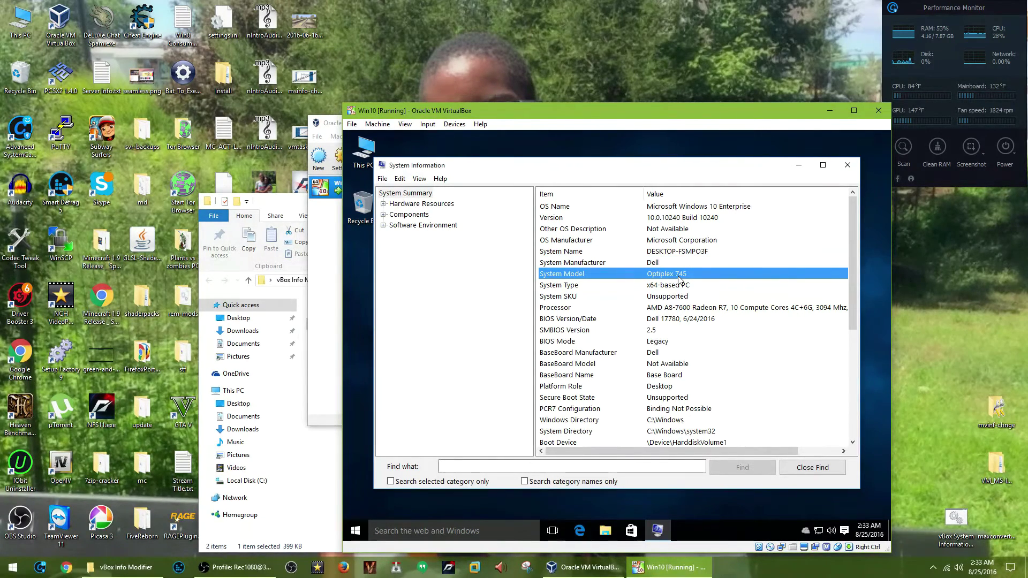
left_click(662, 320)
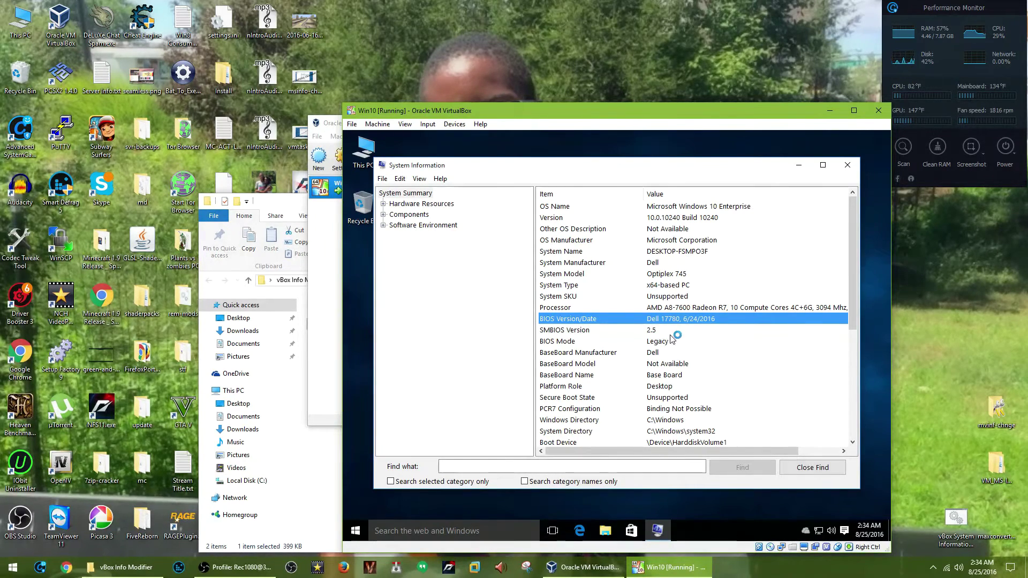
left_click(675, 355)
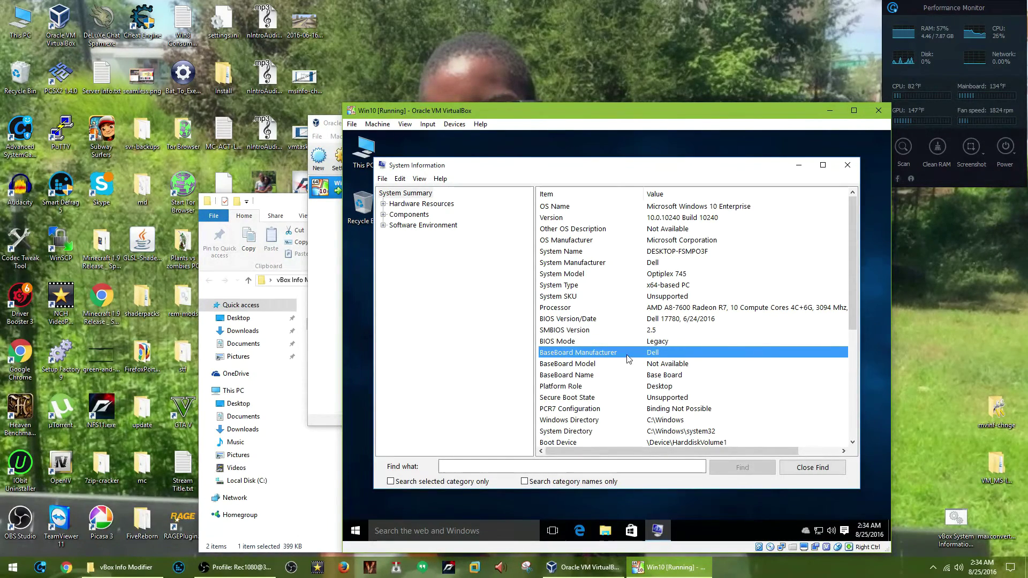
scroll(657, 363, "down", 6)
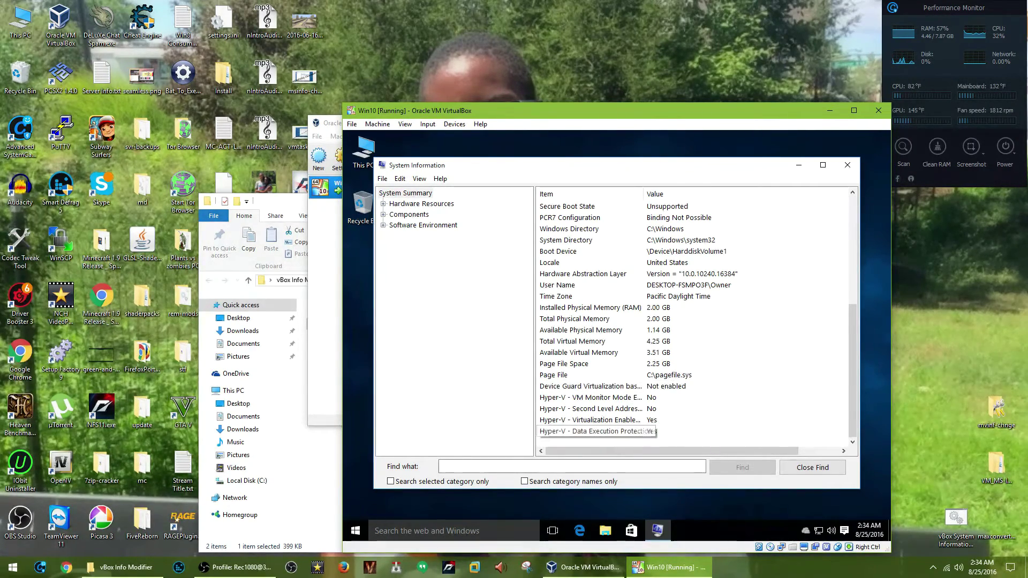
View the guest's CPU performance in Task Manager, then close Task Manager and System Information.
right_click(707, 536)
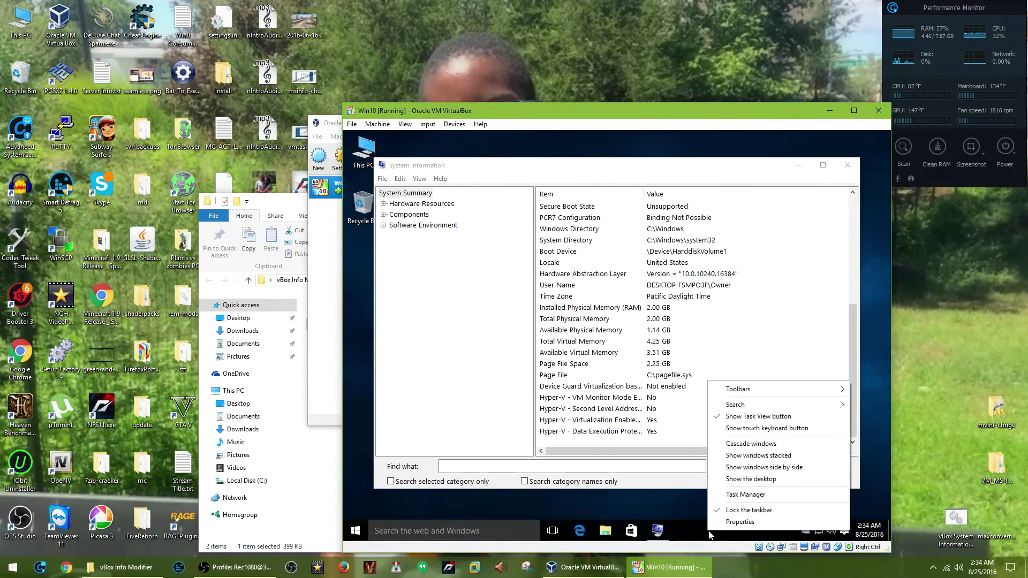
left_click(719, 495)
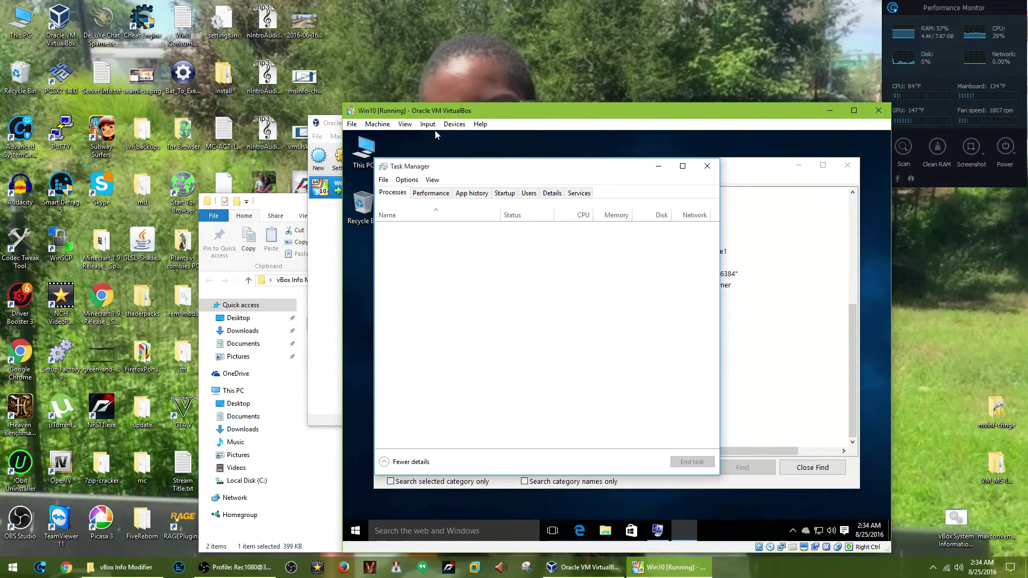
left_click(441, 196)
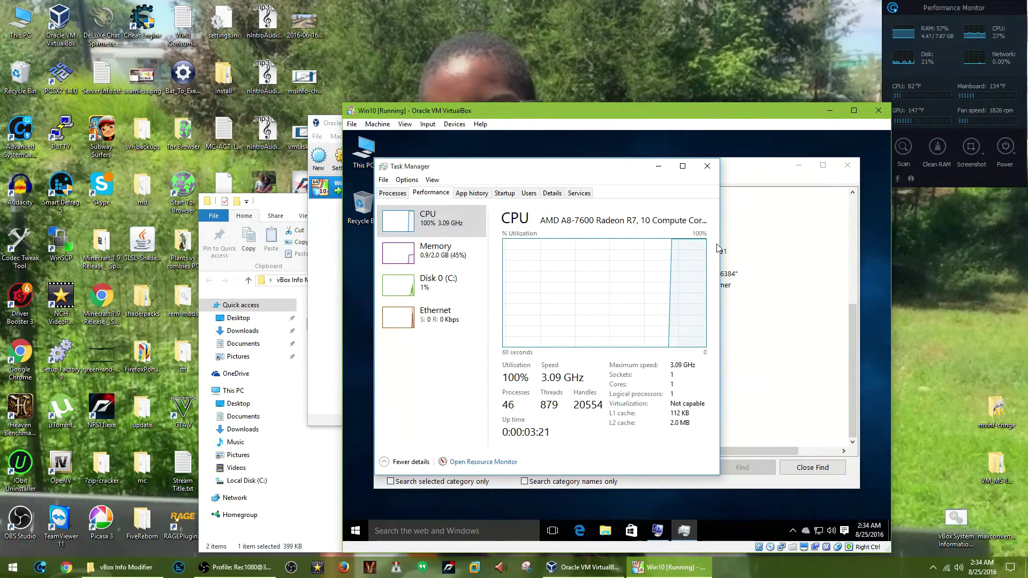
left_click(708, 167)
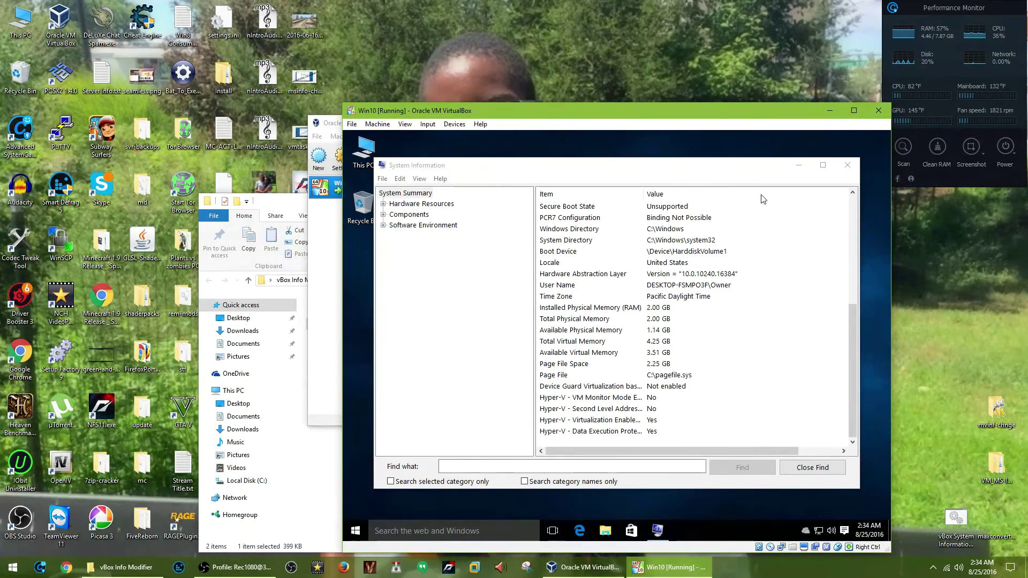
left_click(857, 167)
left_click(857, 167)
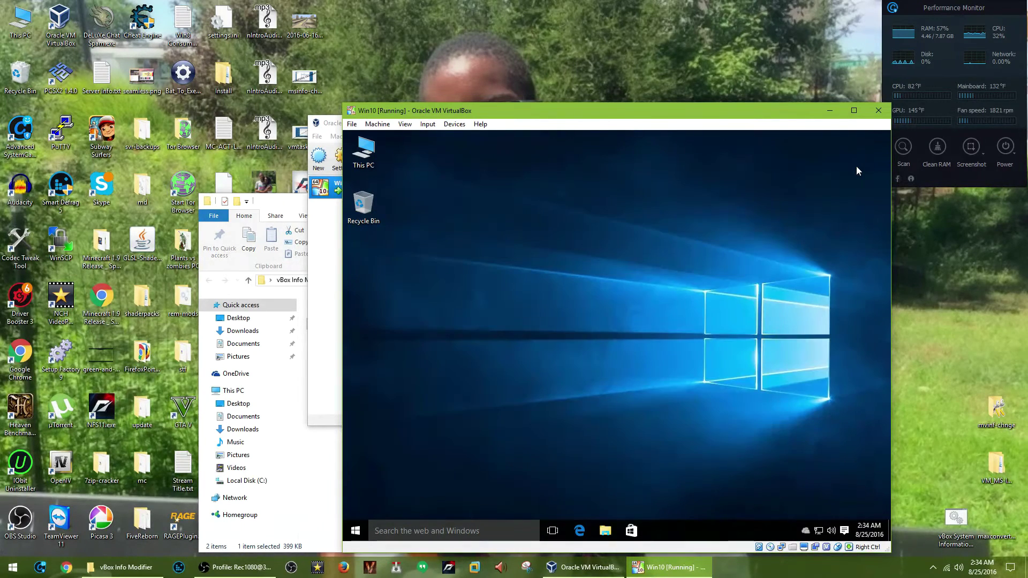
Shut down the Windows 10 guest from its Start menu power options.
left_click(359, 530)
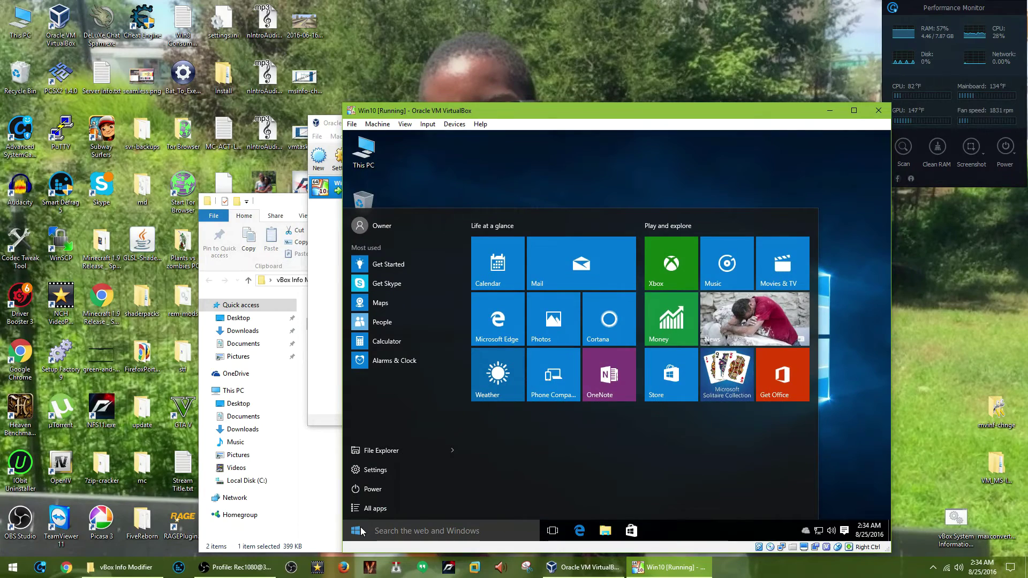
left_click(393, 492)
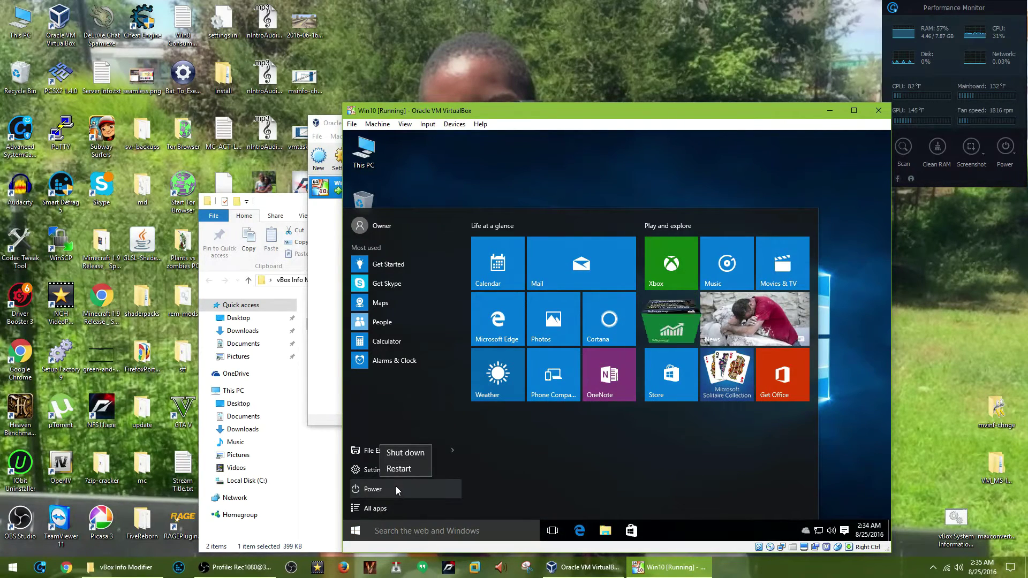
left_click(412, 457)
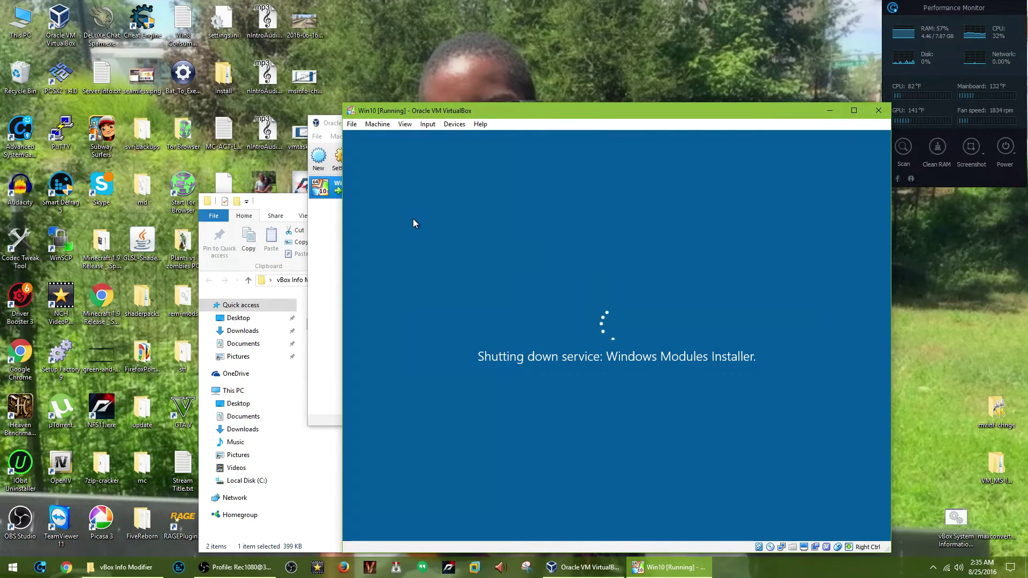
Remove the disk from the VM's virtual optical drive.
left_click(454, 125)
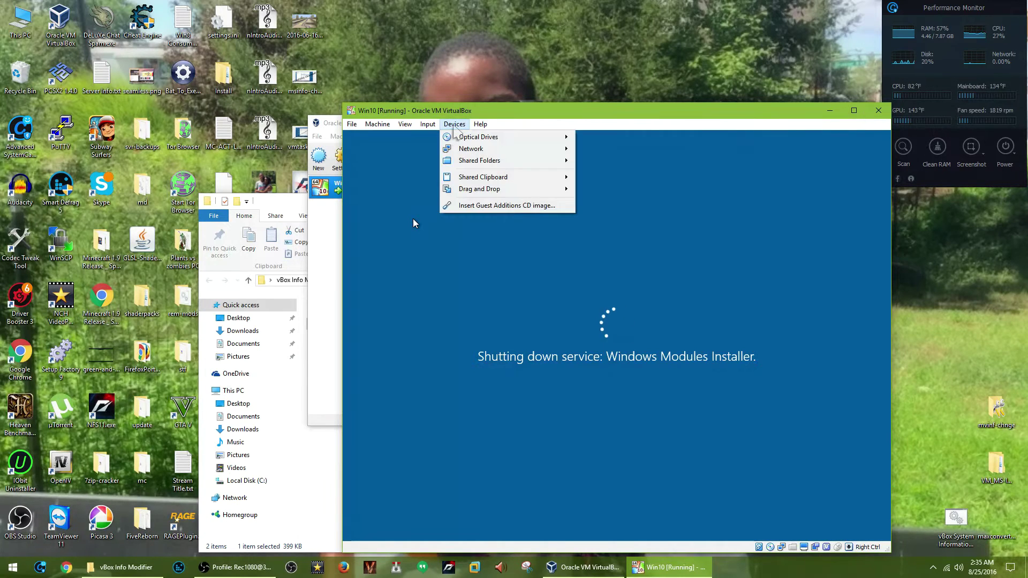
mouse_move(512, 140)
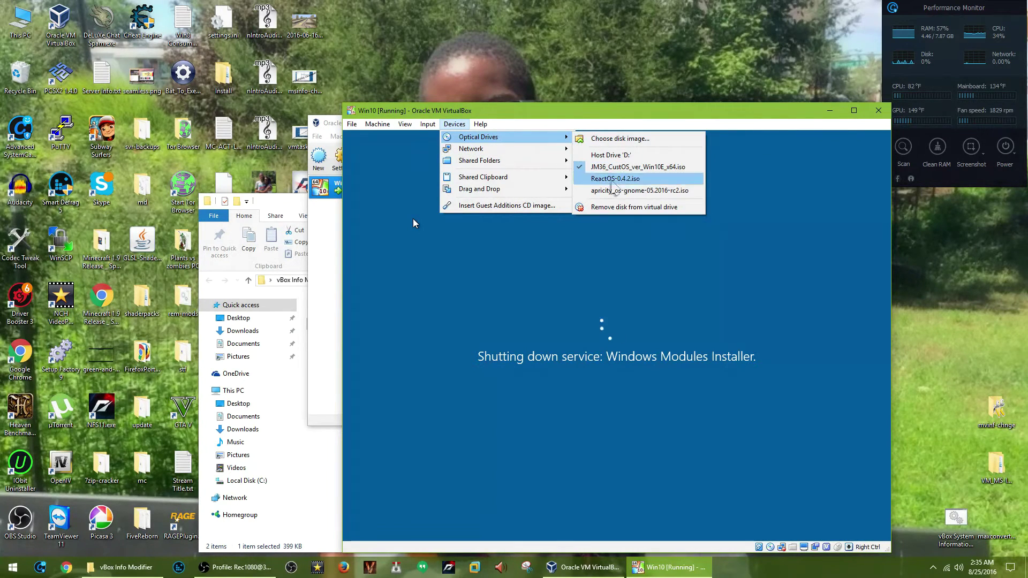
left_click(616, 207)
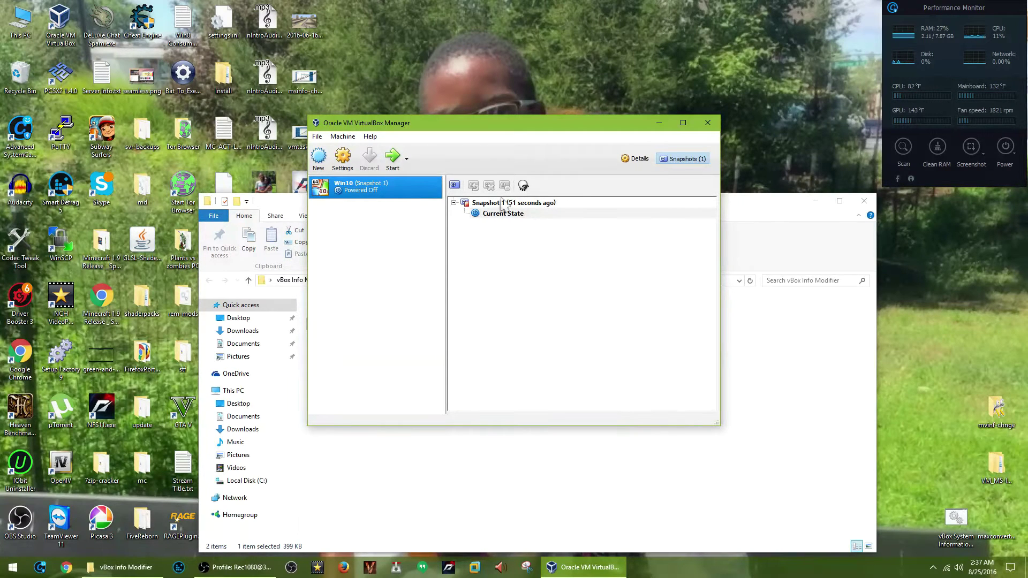
Bring up the Current State snapshot's options and dismiss them without changes.
left_click(498, 217)
right_click(498, 217)
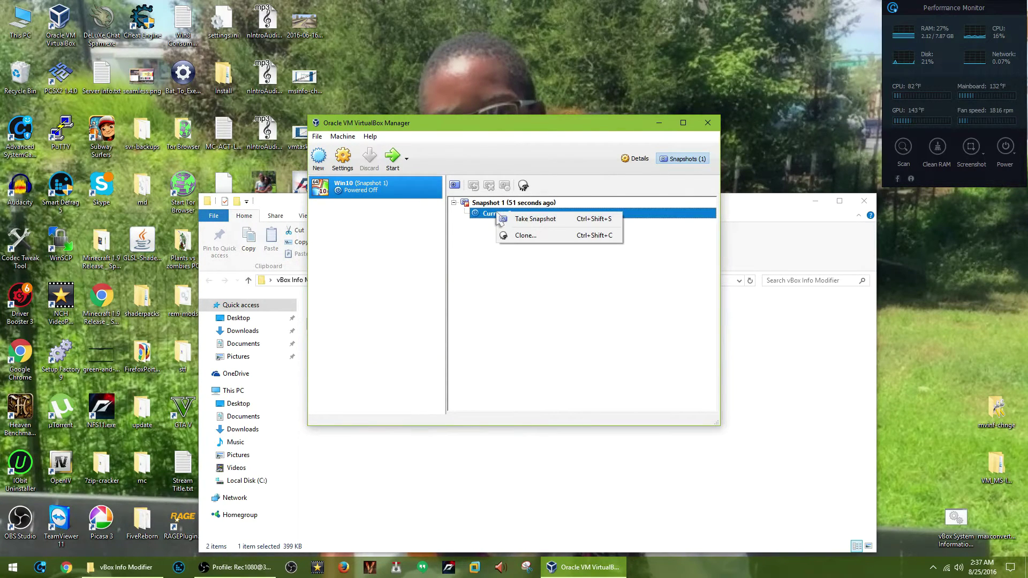
left_click(481, 296)
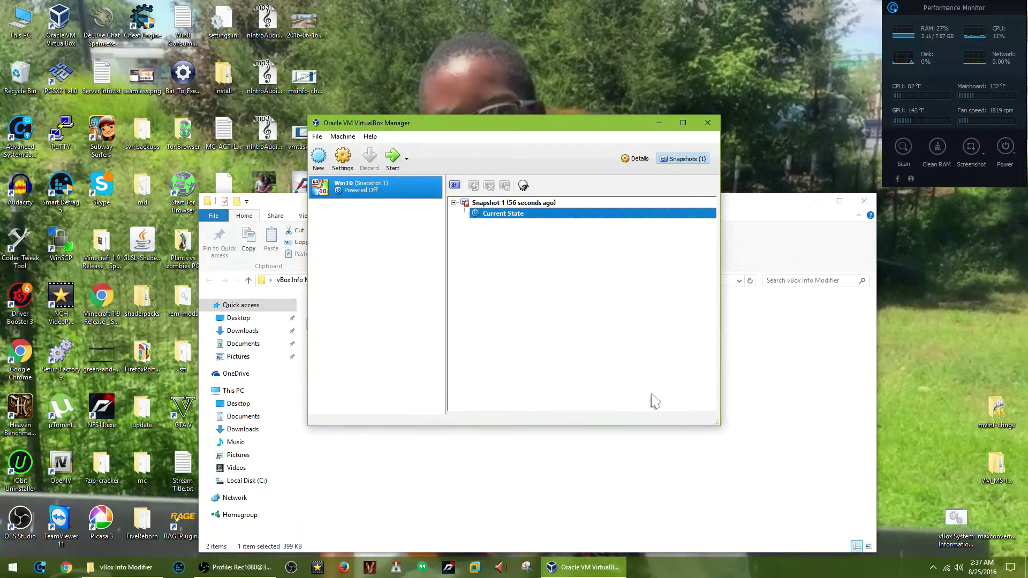
Reopen the vBox Info Modifier folder and run vBox System Information Modifier.exe with admin rights.
left_click(818, 338)
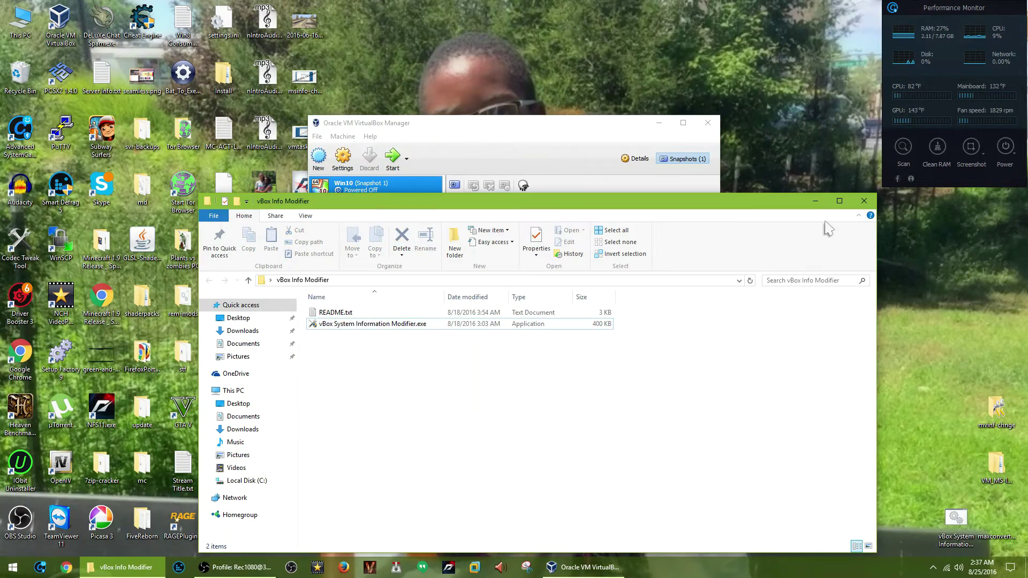
left_click(815, 201)
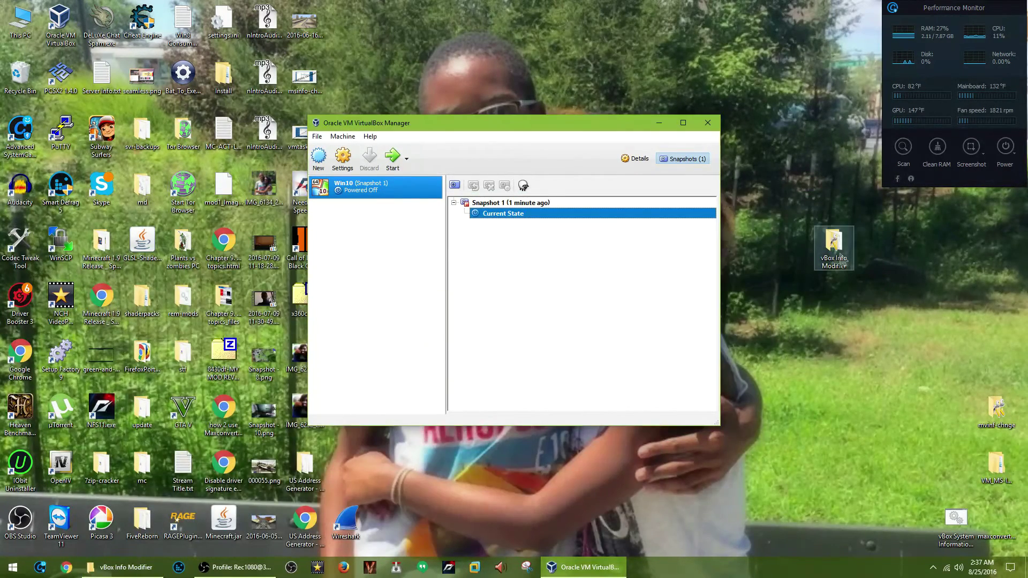
double_click(837, 255)
left_click(373, 328)
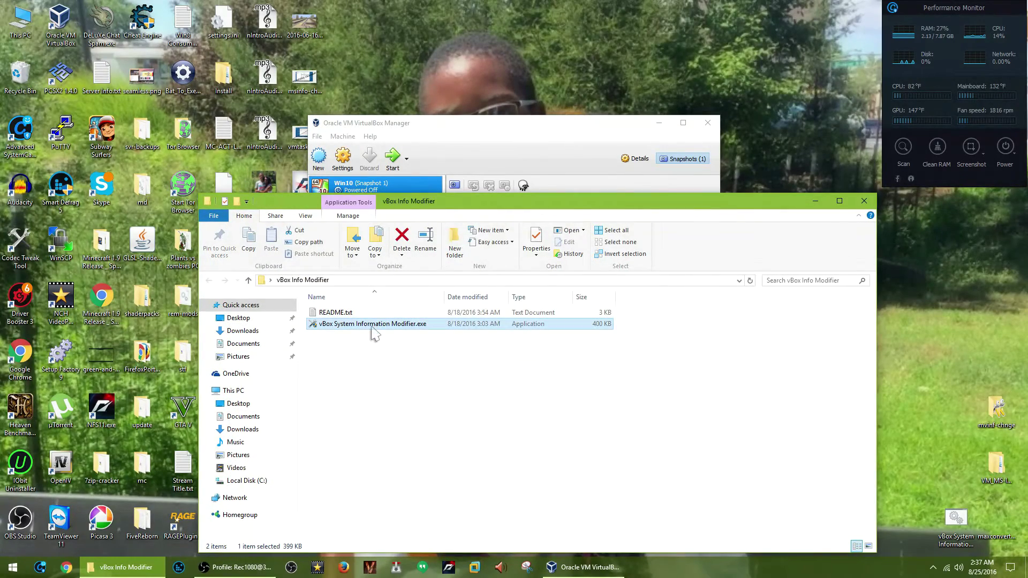
double_click(373, 328)
left_click(460, 495)
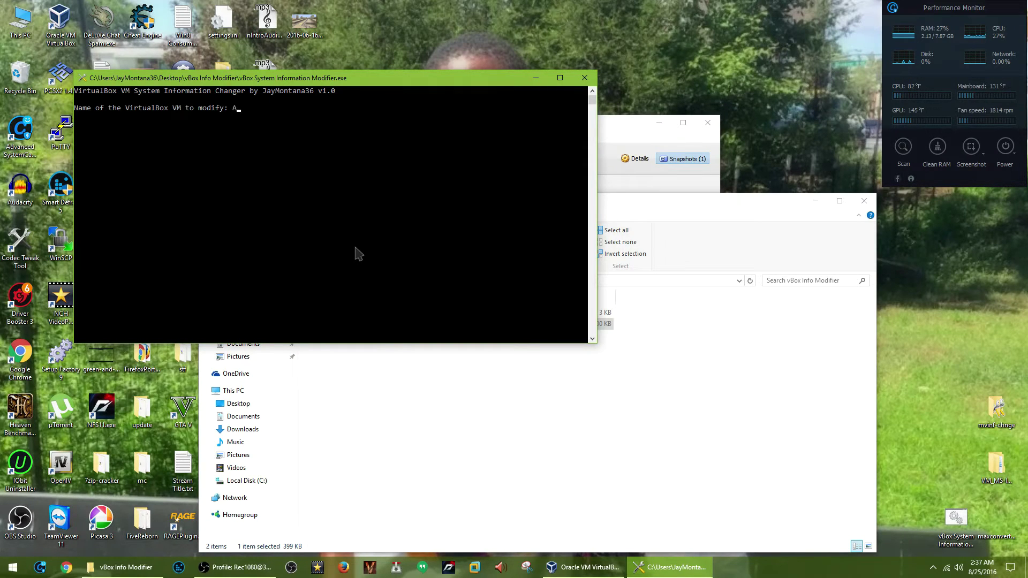
Replace the mistyped VM name with Win10, then start entering AntiScammerBox as the system vendor.
type("n")
type("tiScammerBox")
key("BackSpace")
key("BackSpace")
key("BackSpace")
key("BackSpace")
key("BackSpace")
key("BackSpace")
key("BackSpace")
key("BackSpace")
key("BackSpace")
key("BackSpace")
key("BackSpace")
key("BackSpace")
key("BackSpace")
key("BackSpace")
type("Win")
key("Return")
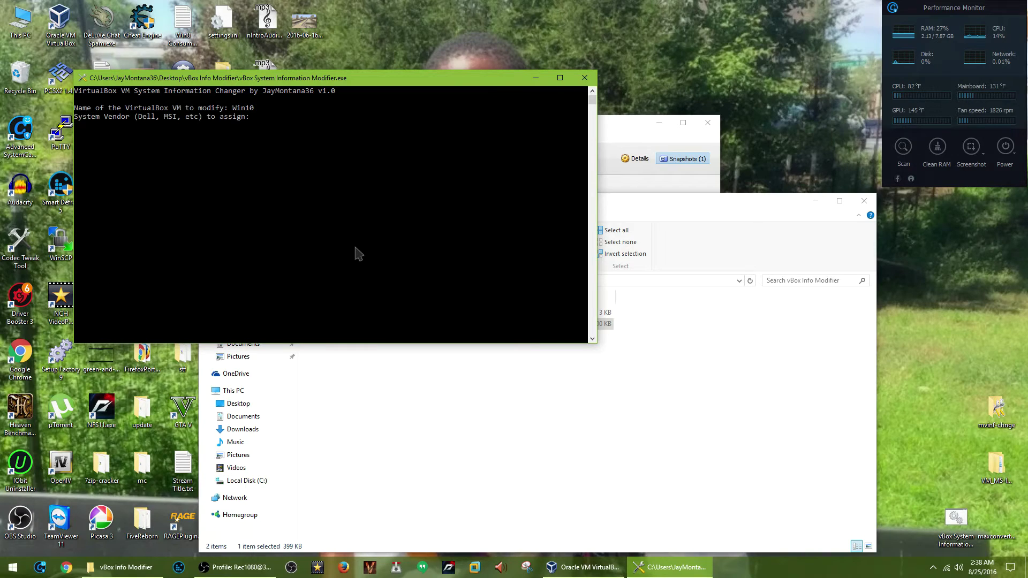
type("AntiScammerBox")
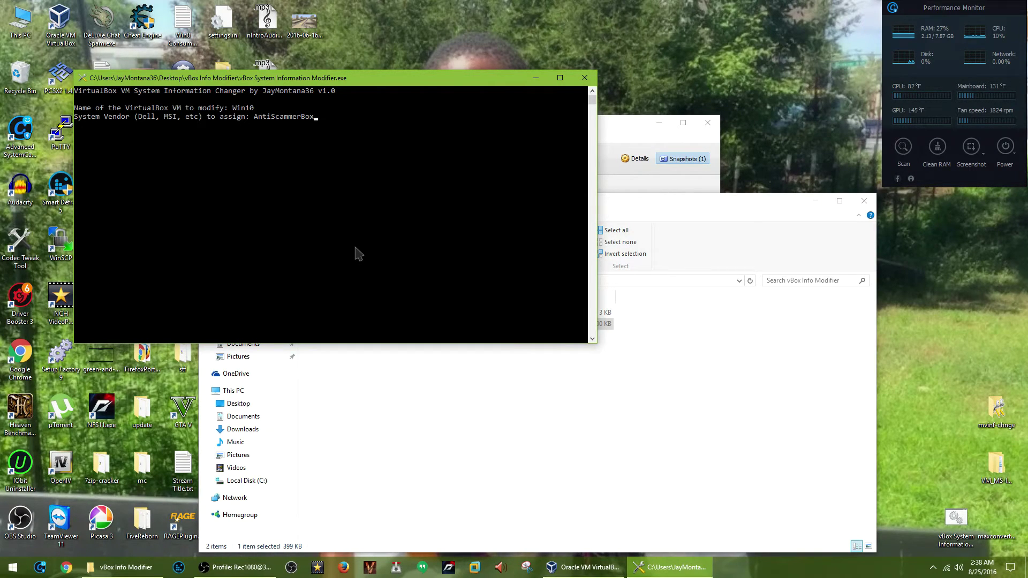
Submit AntiScammerBox as the vendor and 'We know you're a scammer!!' as the product.
key("Return")
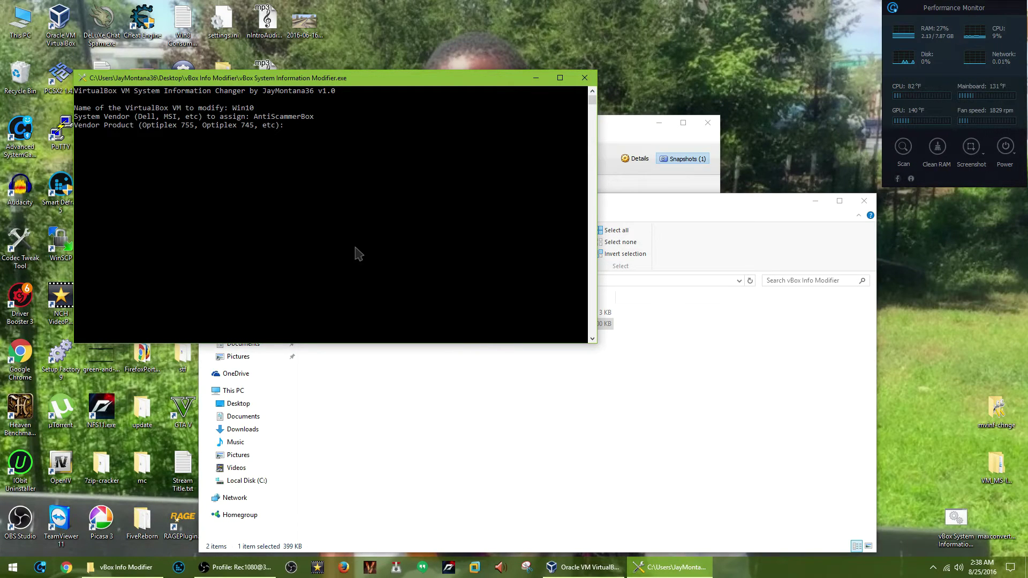
type("We know you're a scammer!!!")
key("Return")
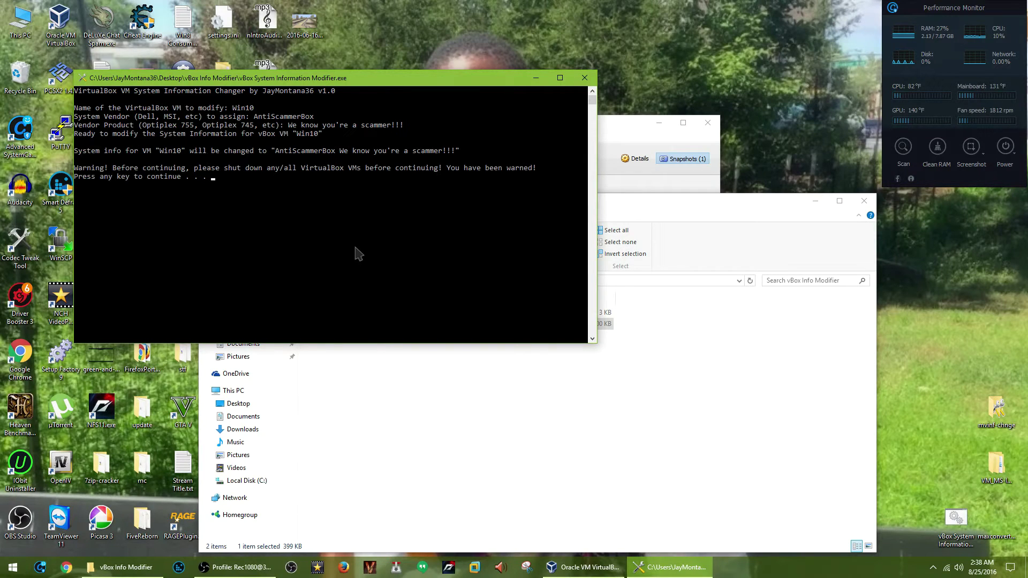
Apply the modification past the warning, then exit the console with the exit command.
key("Return")
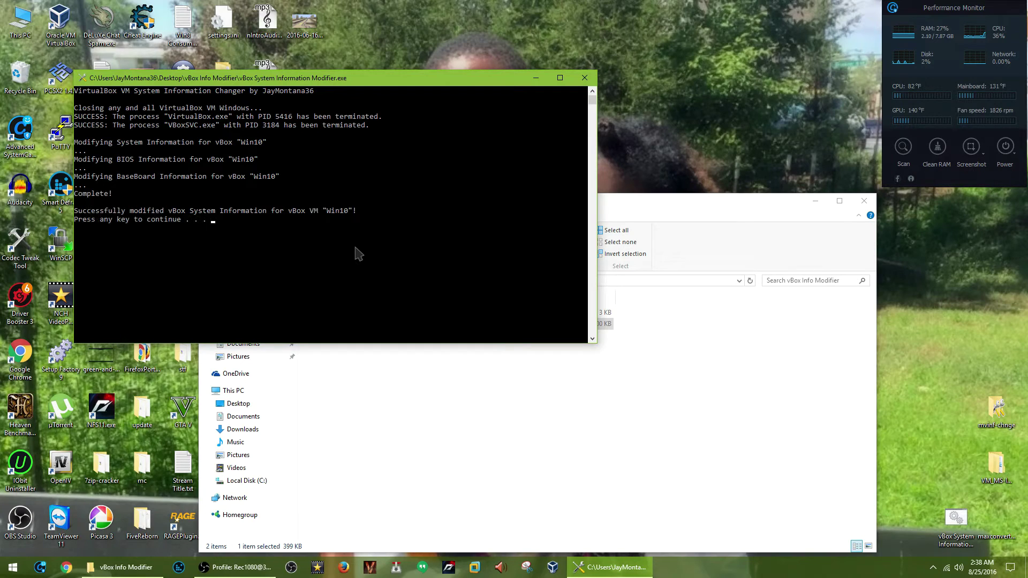
key("Return")
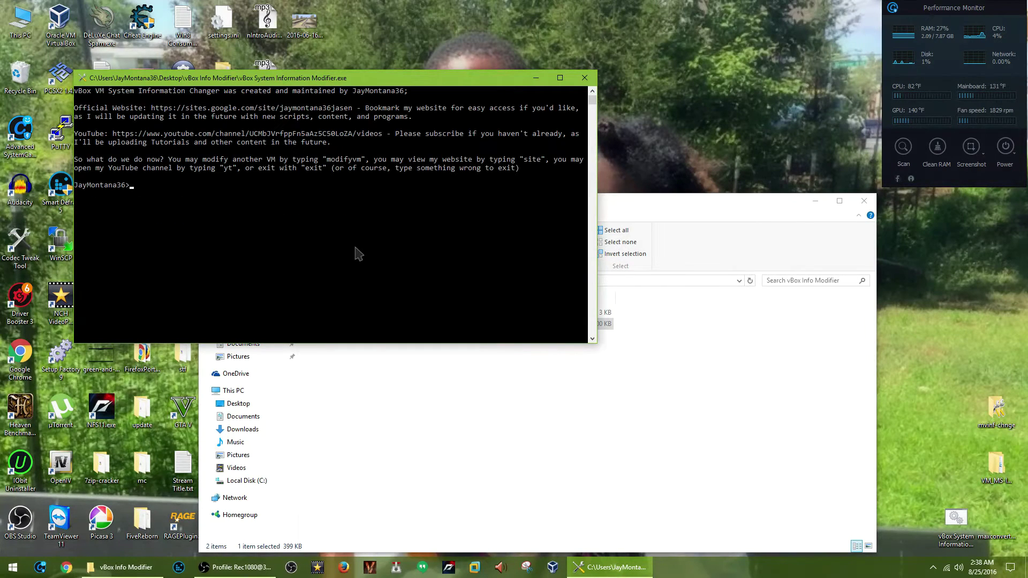
type("exit")
key("Return")
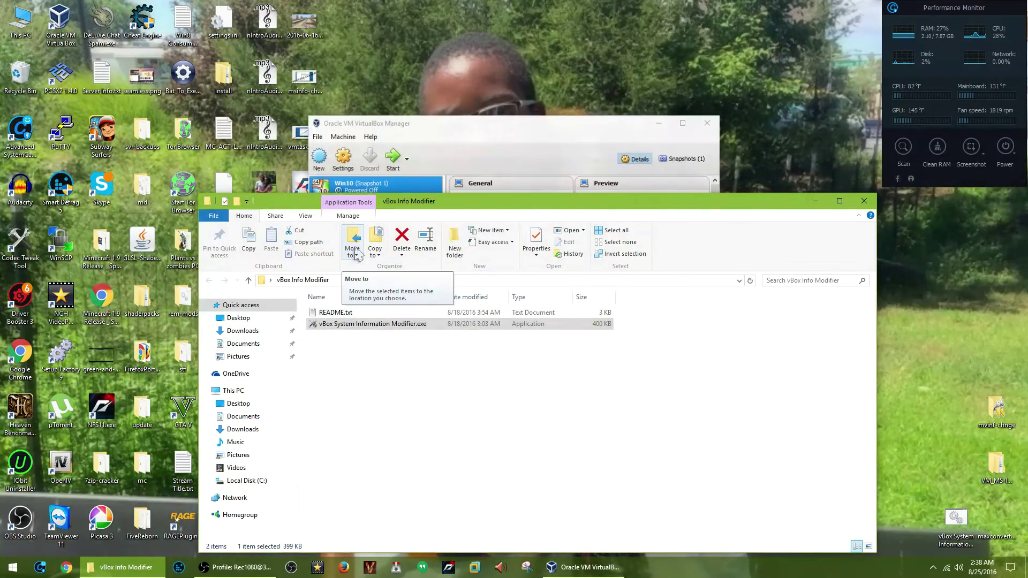
Bring VirtualBox Manager forward and start the Win10 virtual machine.
left_click(470, 186)
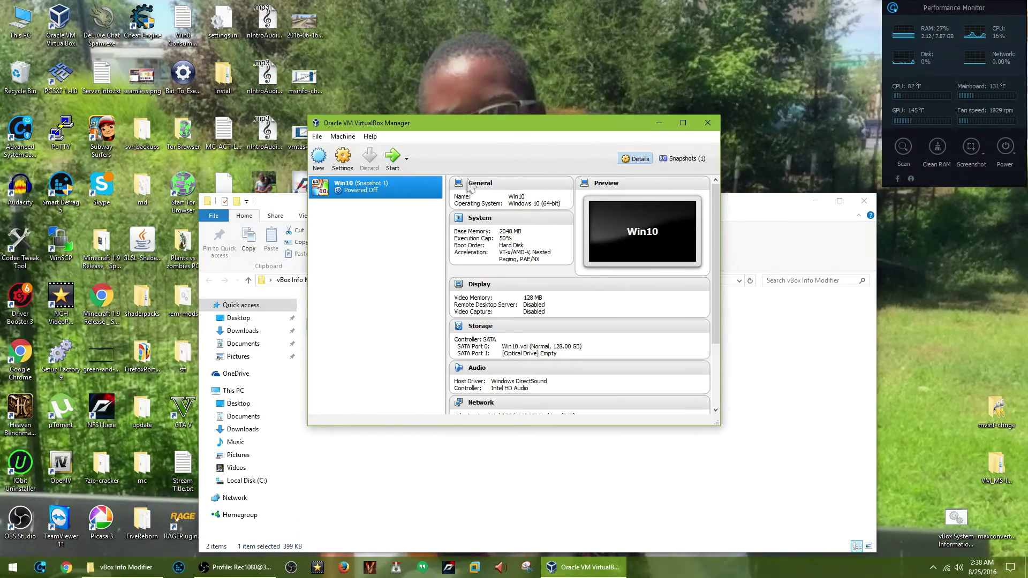
left_click(396, 164)
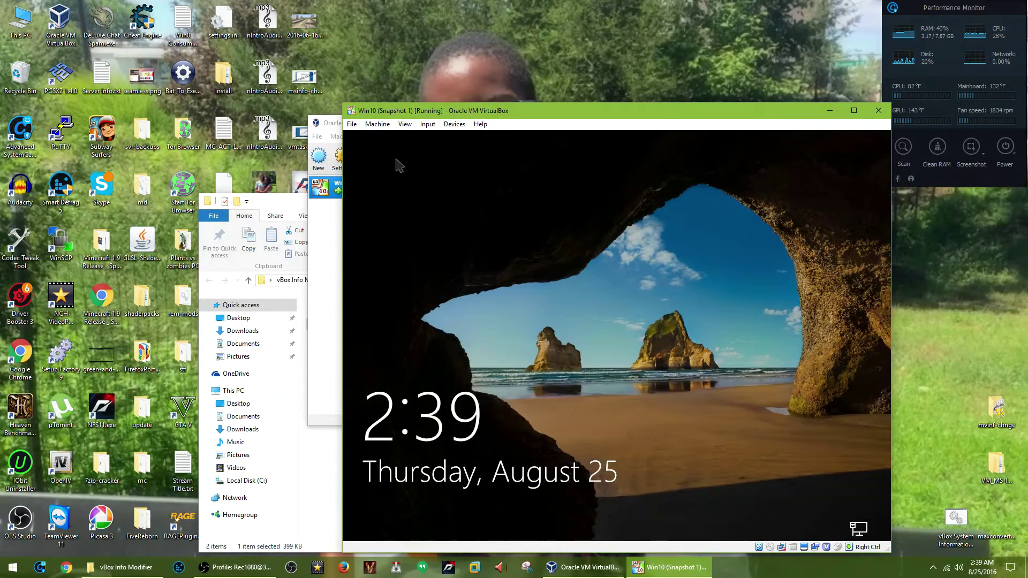
Sign in to the Win10 guest with the account password.
left_click(397, 159)
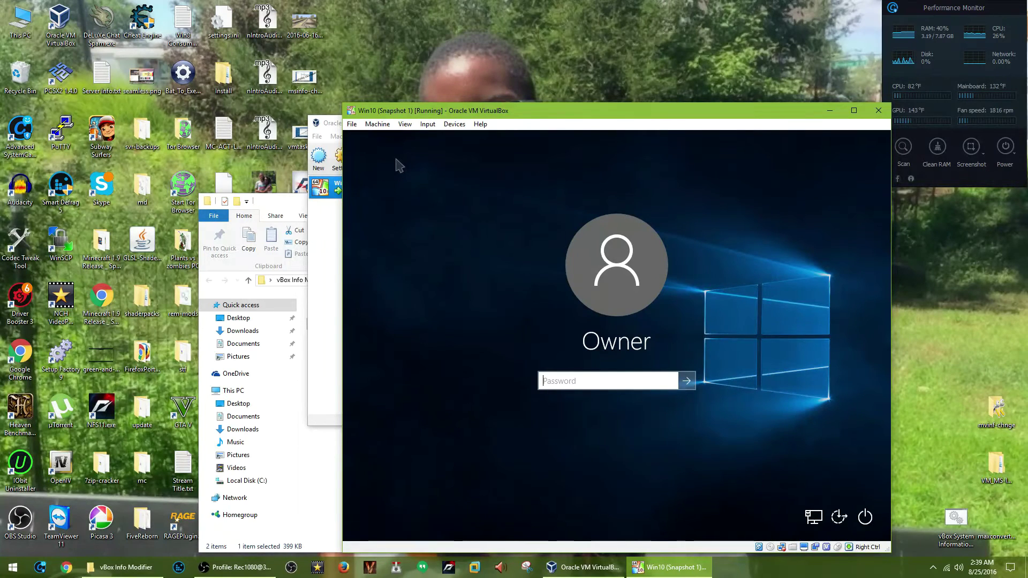
type("*****")
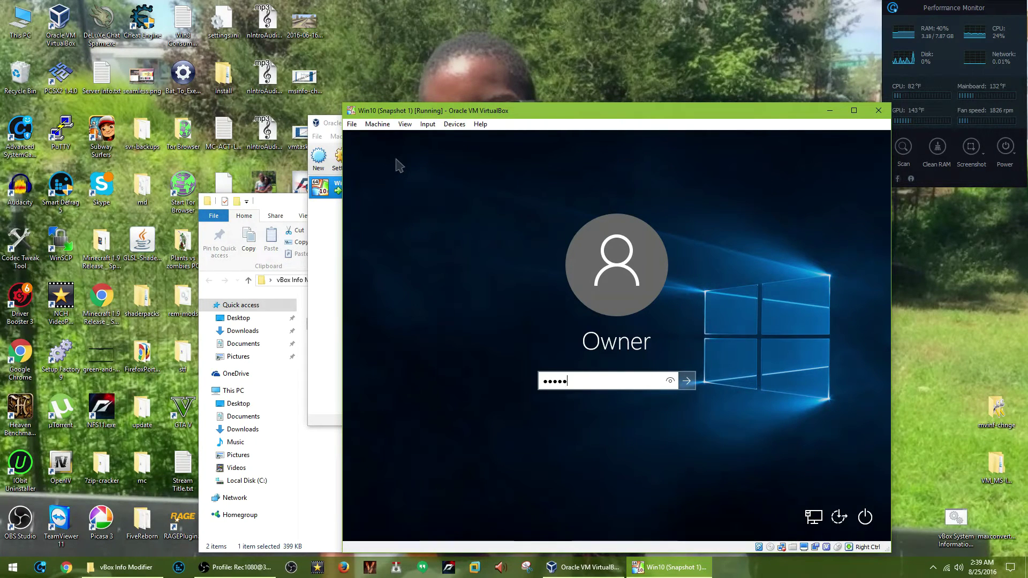
type("****")
key("Return")
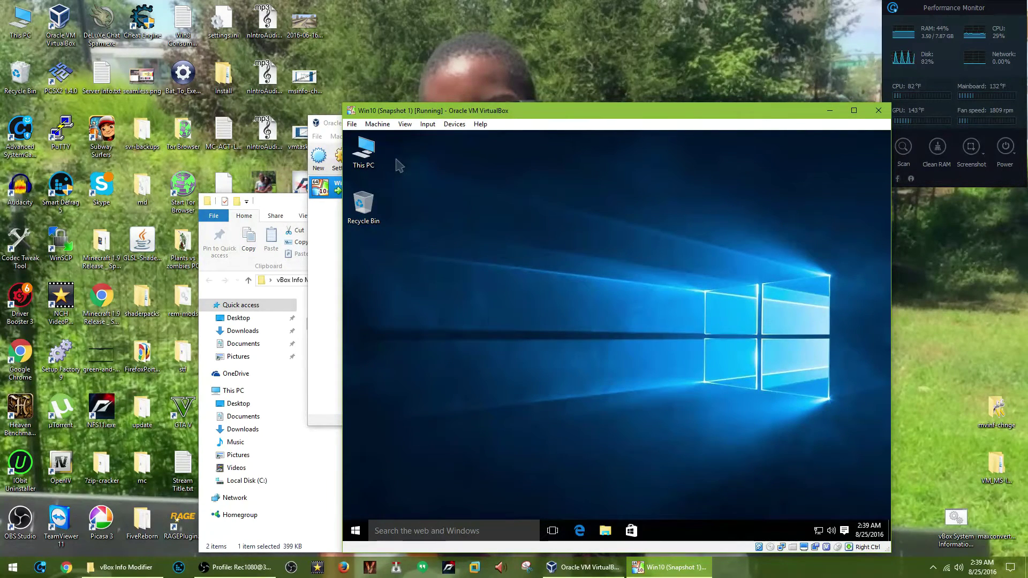
Launch System Information by searching msinfo32 from the Start menu.
key("super")
type("m")
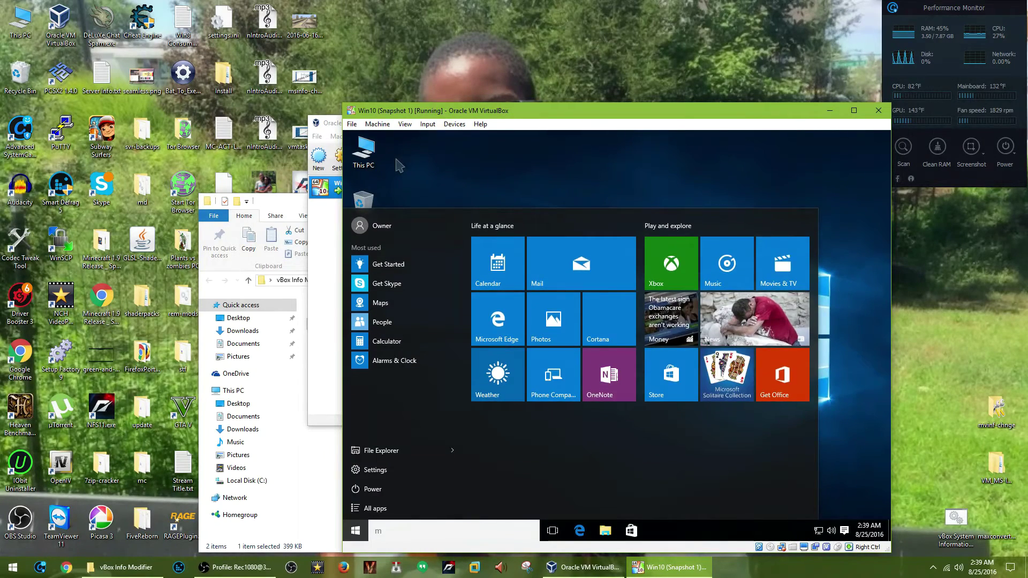
type("sinfo3")
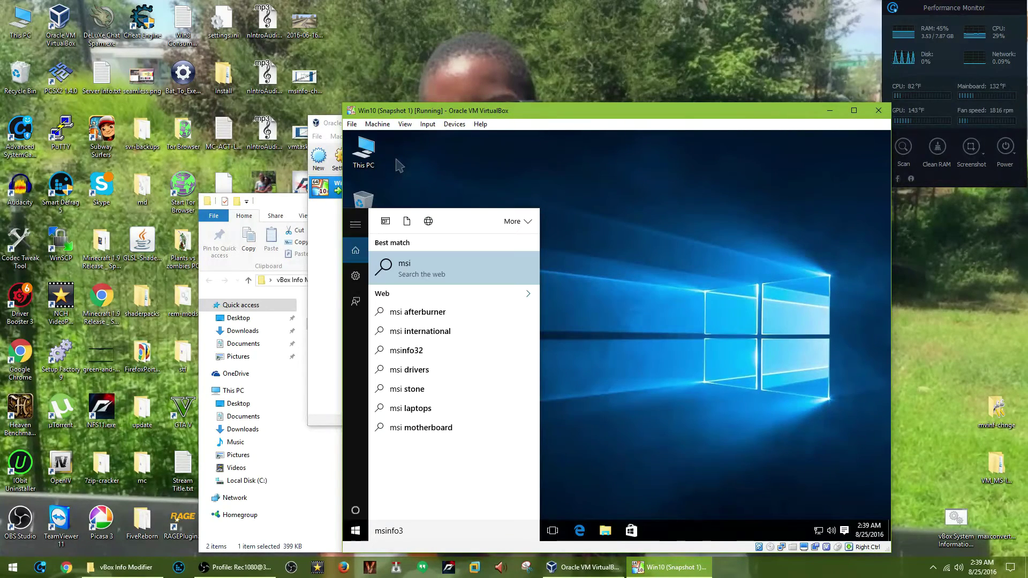
type("2")
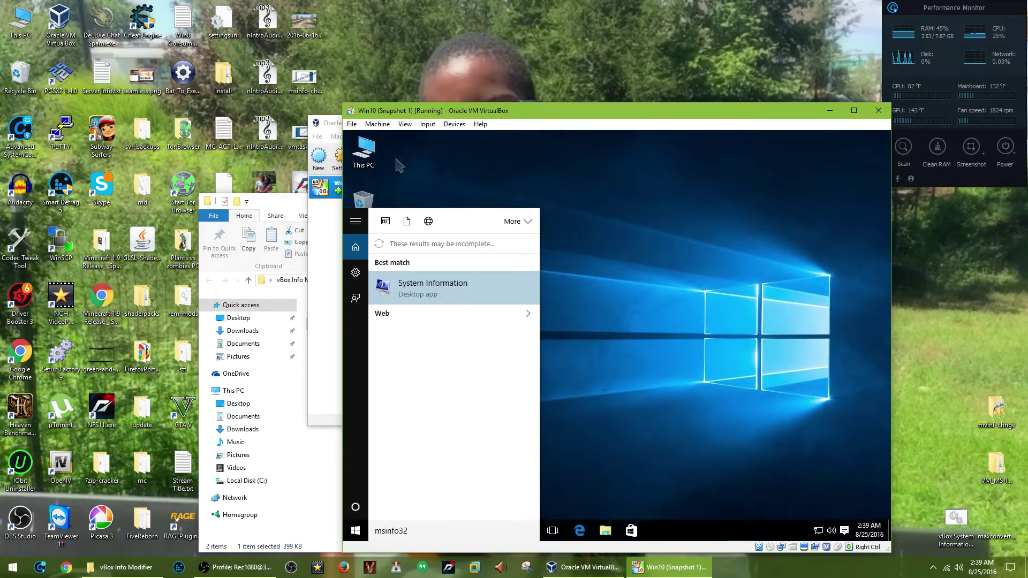
key("Return")
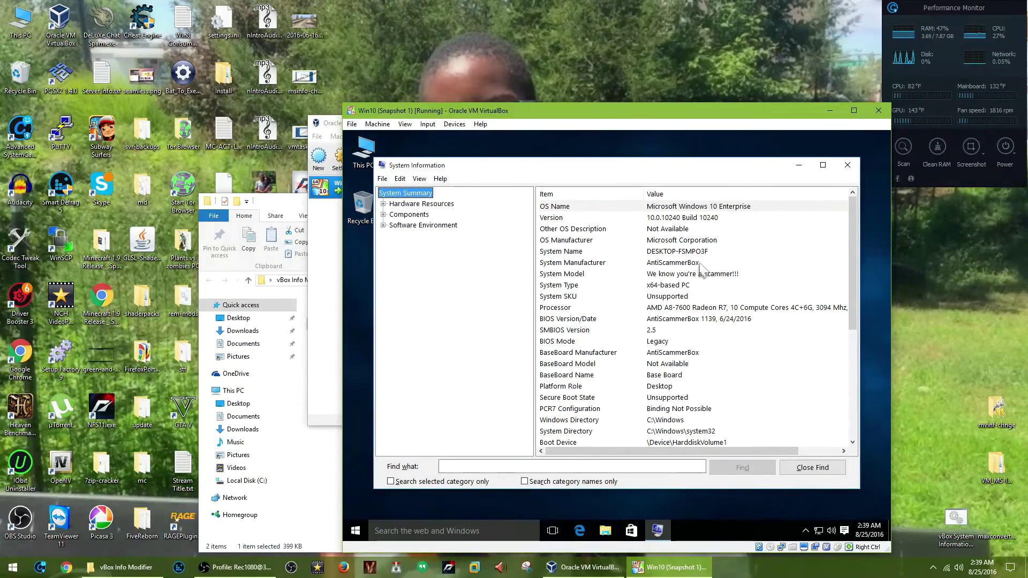
left_click(700, 266)
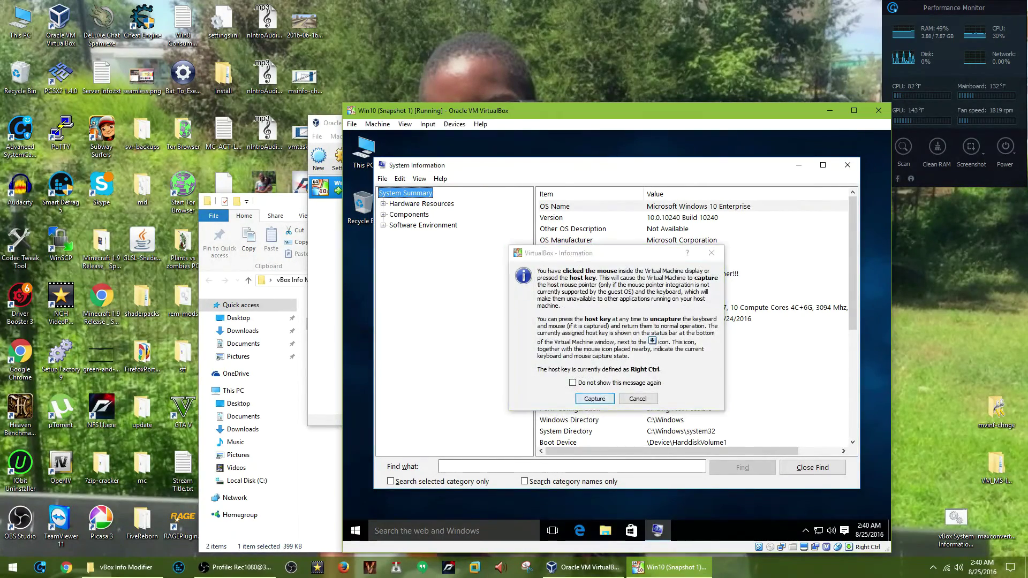
key("Return")
left_click(710, 263)
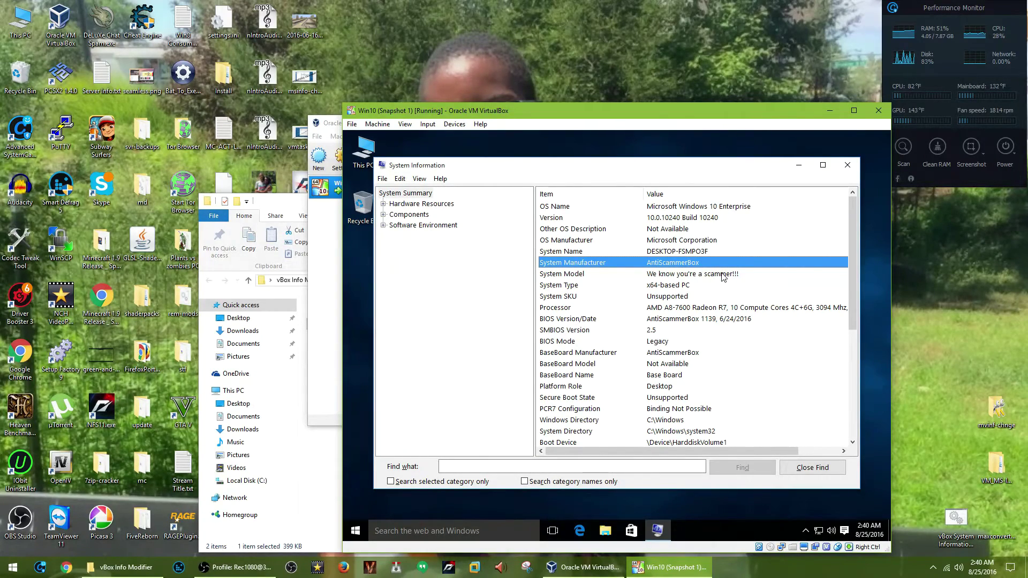
left_click(723, 274)
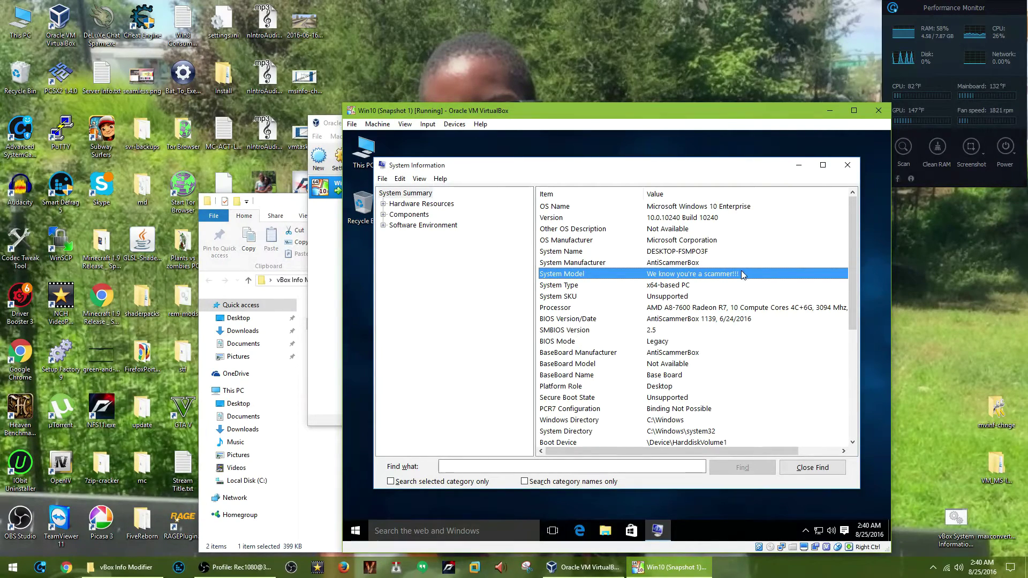
left_click(718, 319)
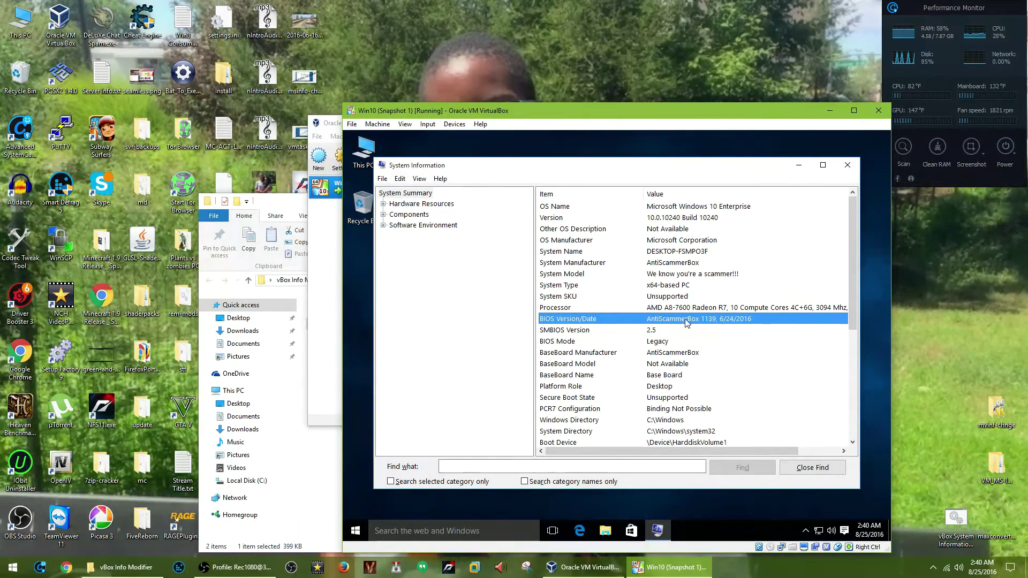
left_click(715, 354)
scroll(718, 368, "down", 6)
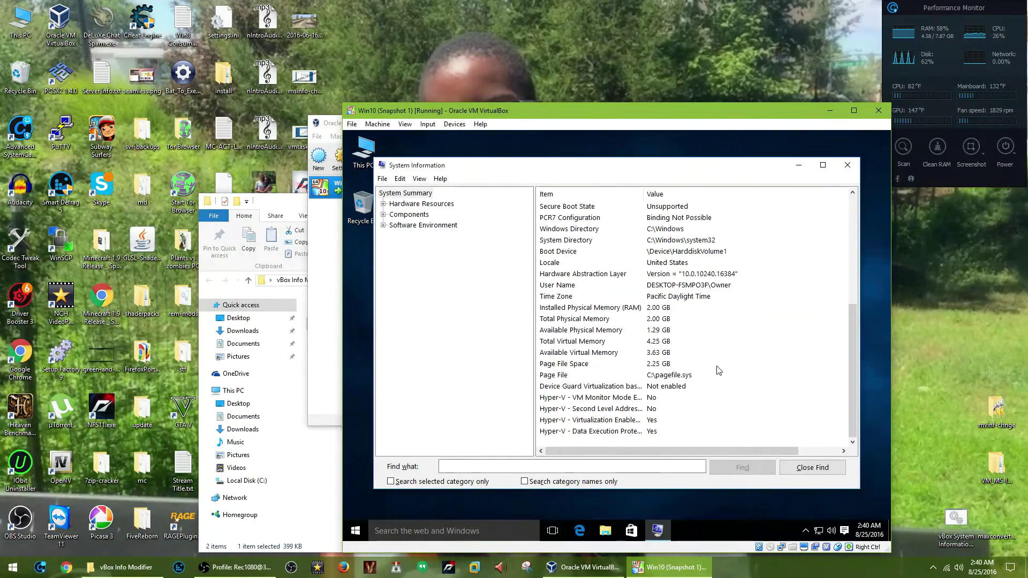
scroll(718, 370, "up", 6)
left_click(847, 165)
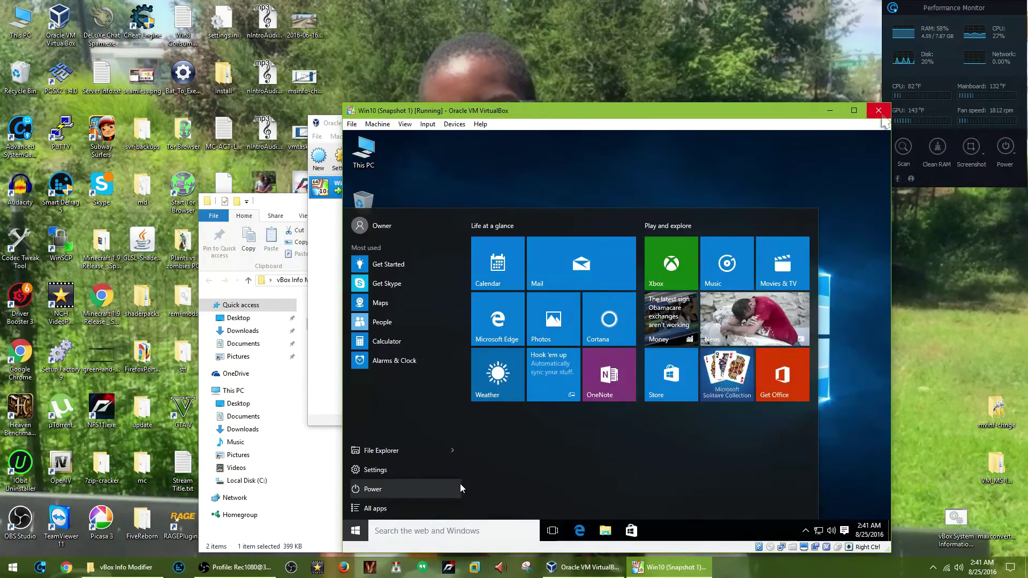
Power off the Win10 VM, restoring its current snapshot 'Snapshot 1'.
left_click(879, 111)
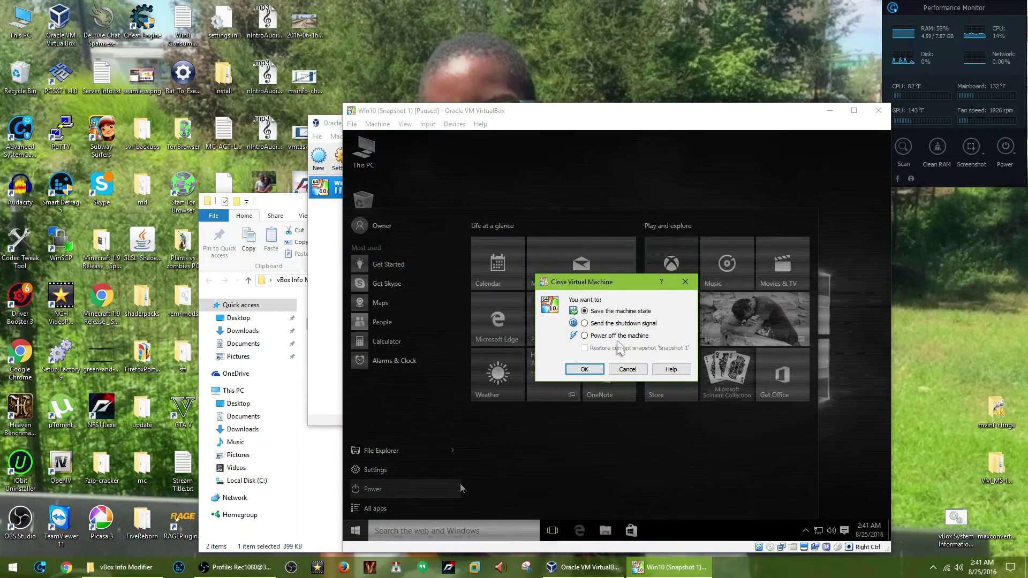
left_click(601, 336)
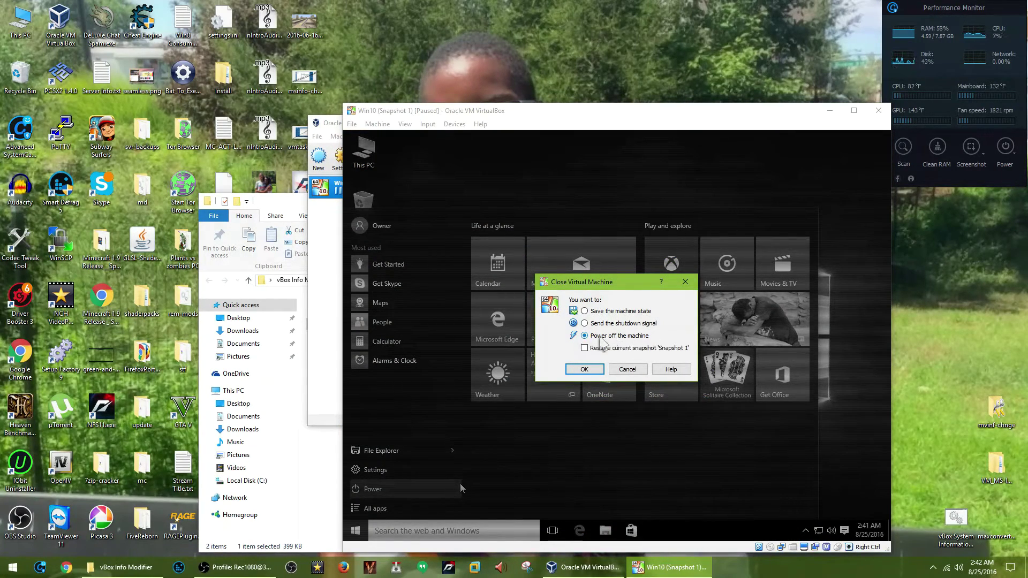
left_click(614, 350)
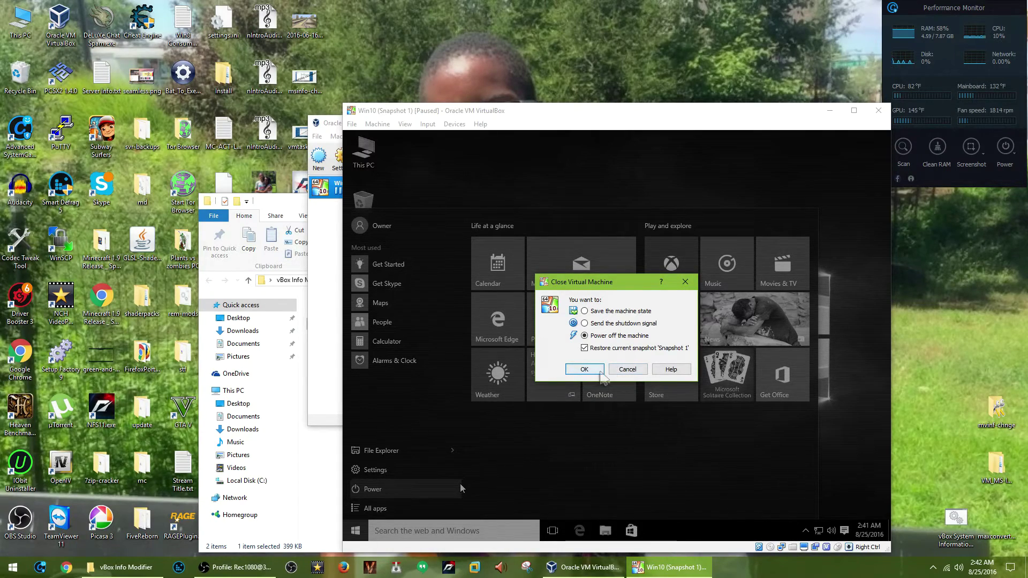
left_click(584, 370)
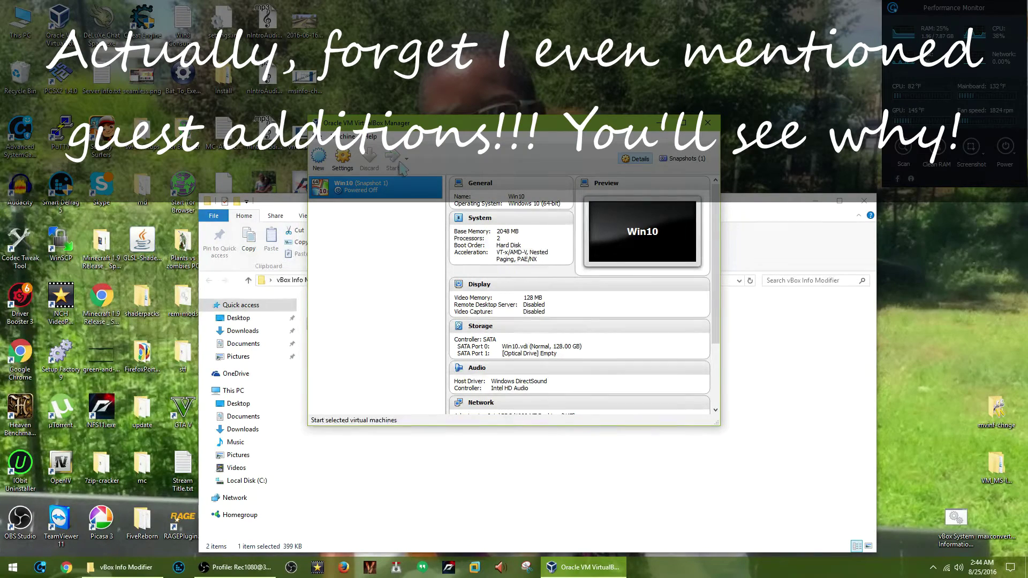
Start Win10 again, accept the mouse capture notice, and sign in with the account password.
left_click(398, 162)
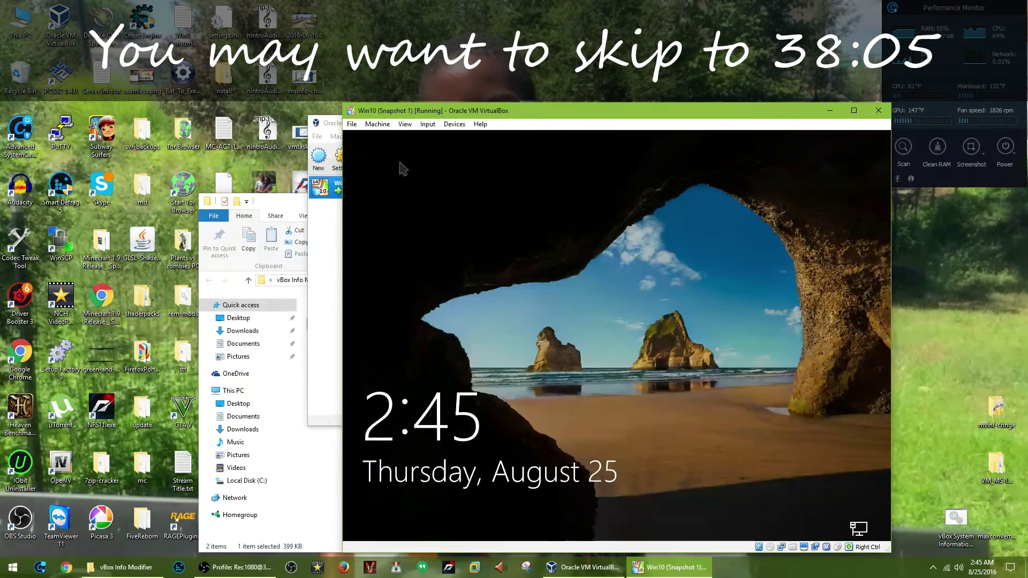
left_click(480, 333)
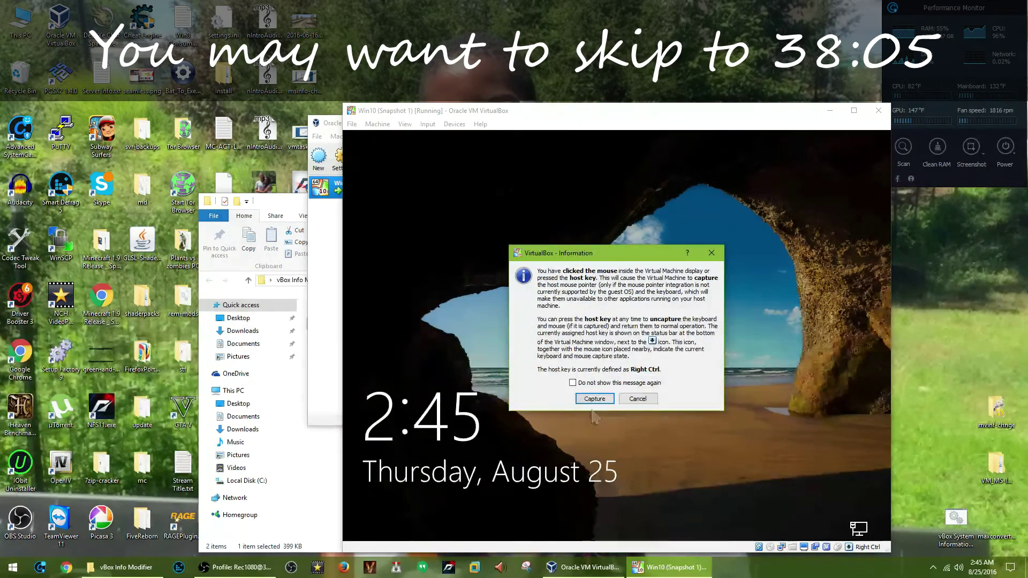
left_click(591, 396)
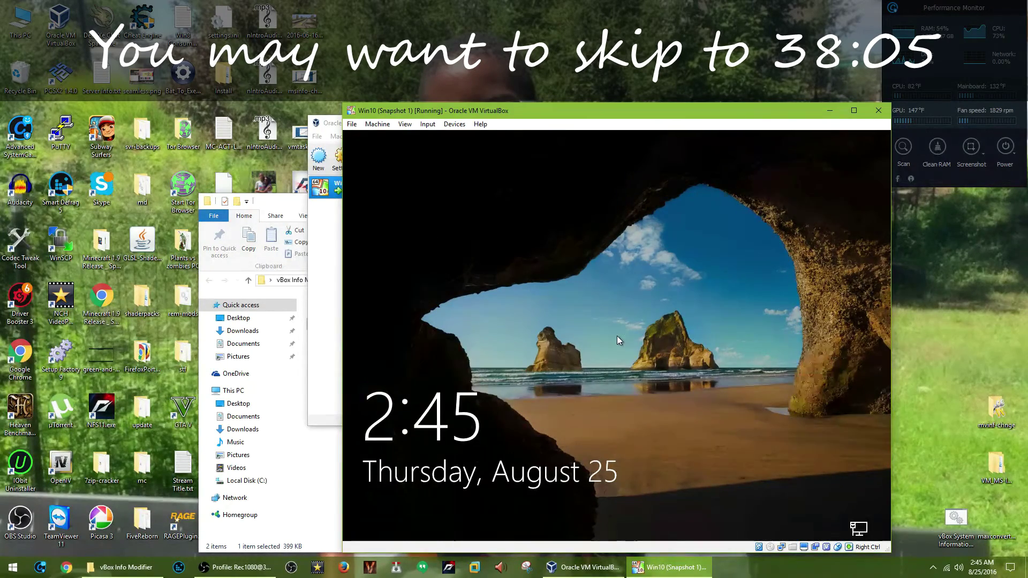
left_click(618, 341)
type("****")
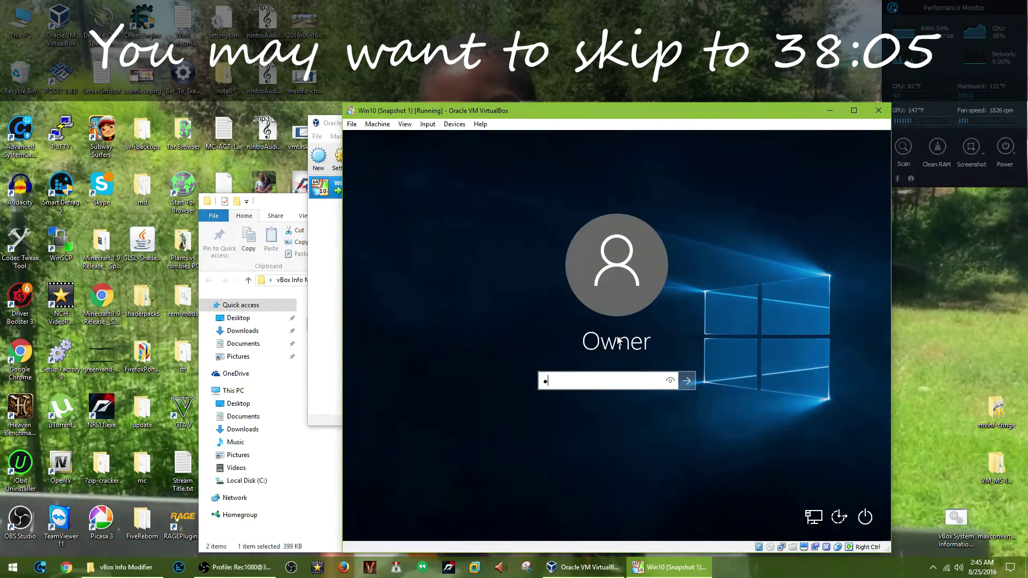
type("*****")
key("Return")
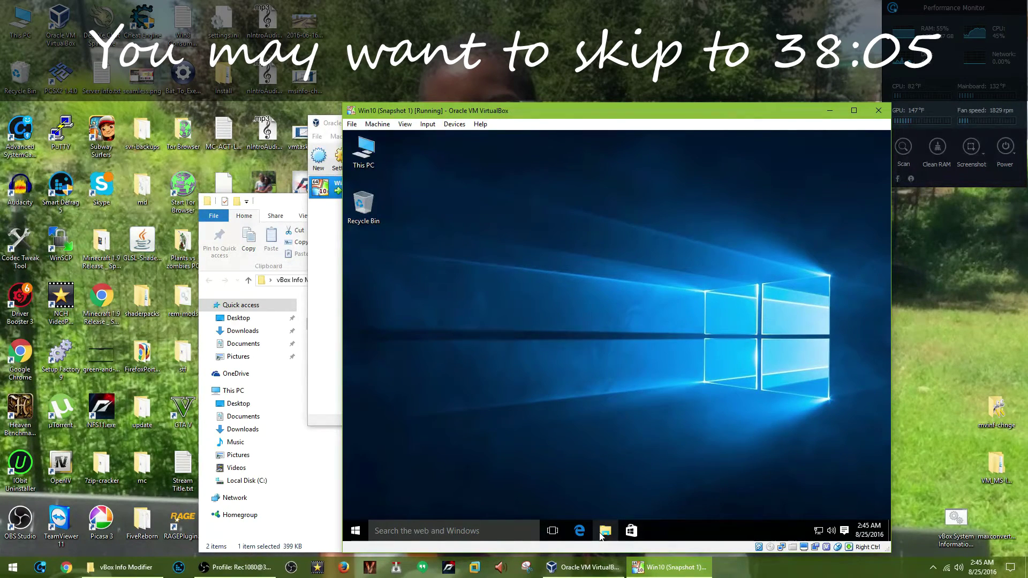
Set File Explorer's 'Open File Explorer to' option to This PC, then reopen it there.
left_click(600, 533)
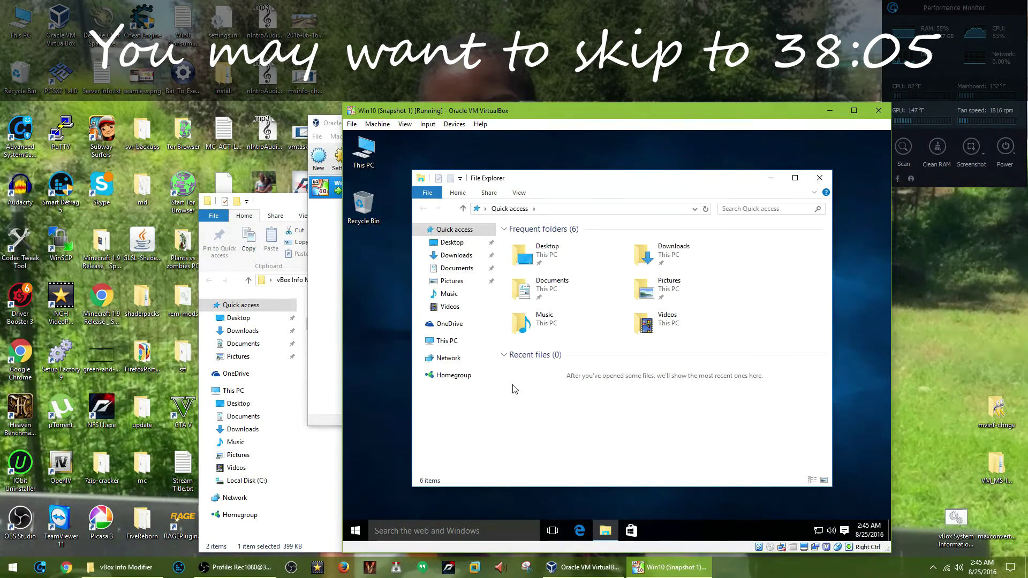
left_click(518, 193)
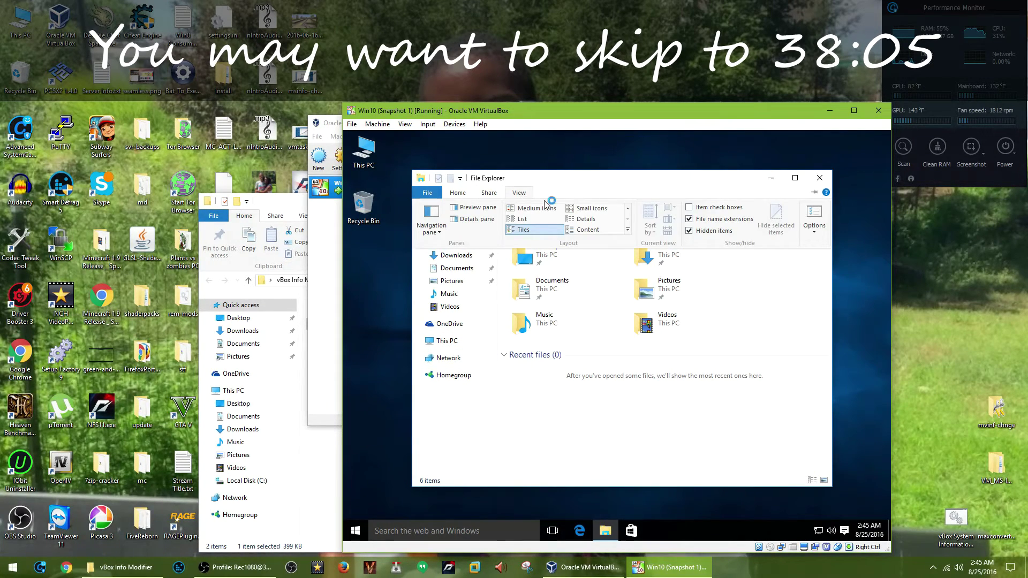
left_click(825, 214)
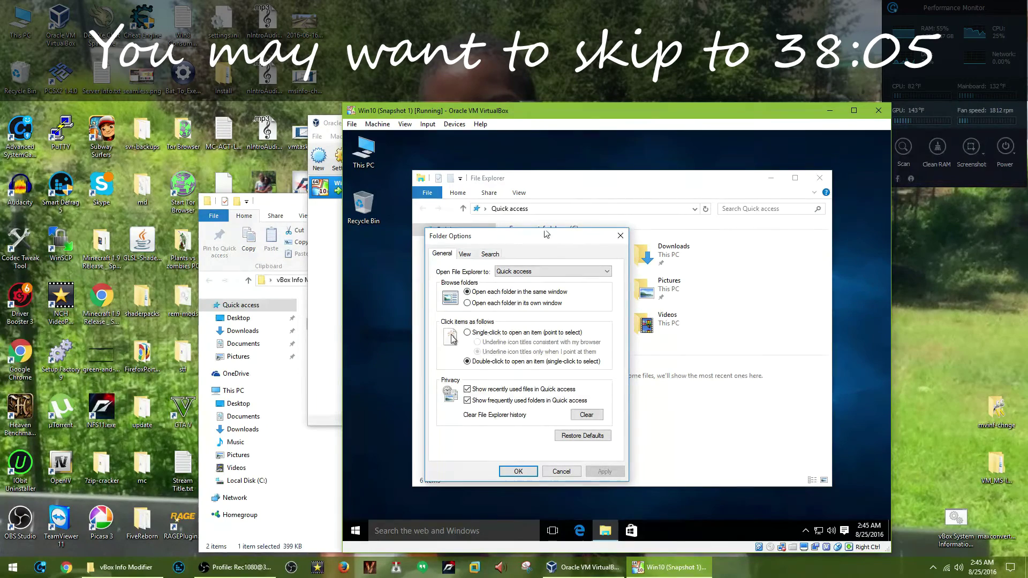
left_click(546, 271)
left_click(546, 288)
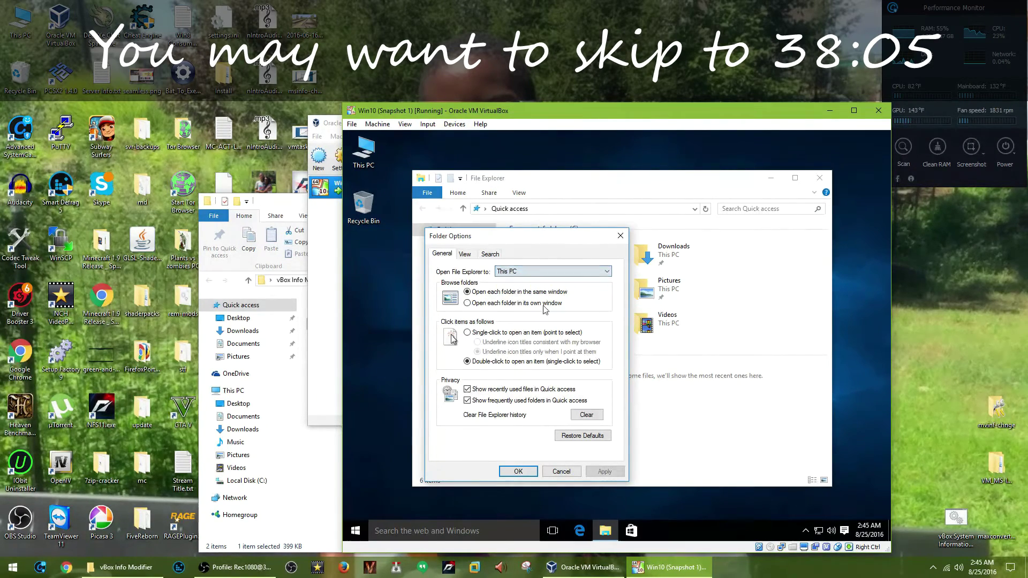
left_click(518, 471)
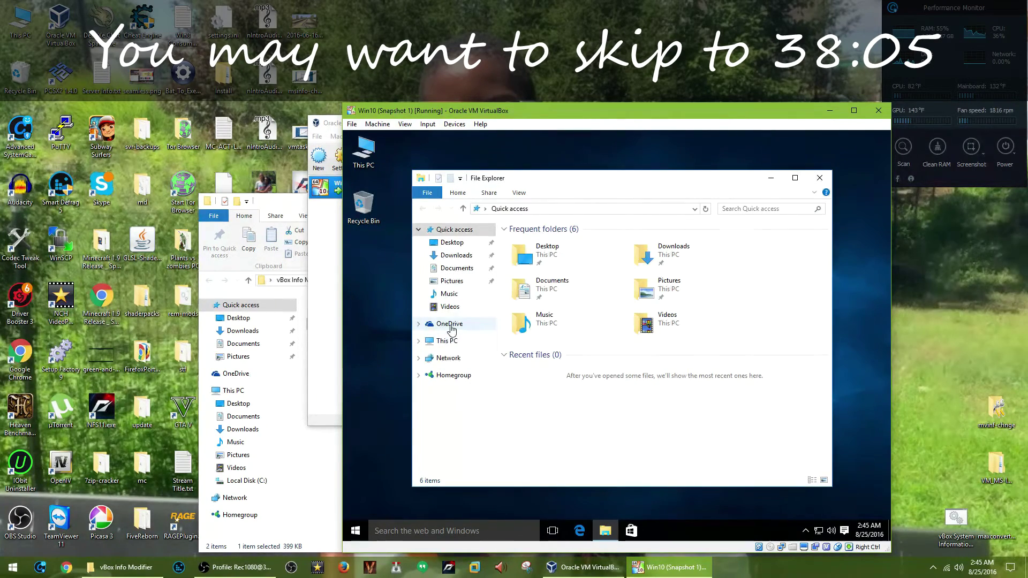
left_click(819, 178)
left_click(599, 531)
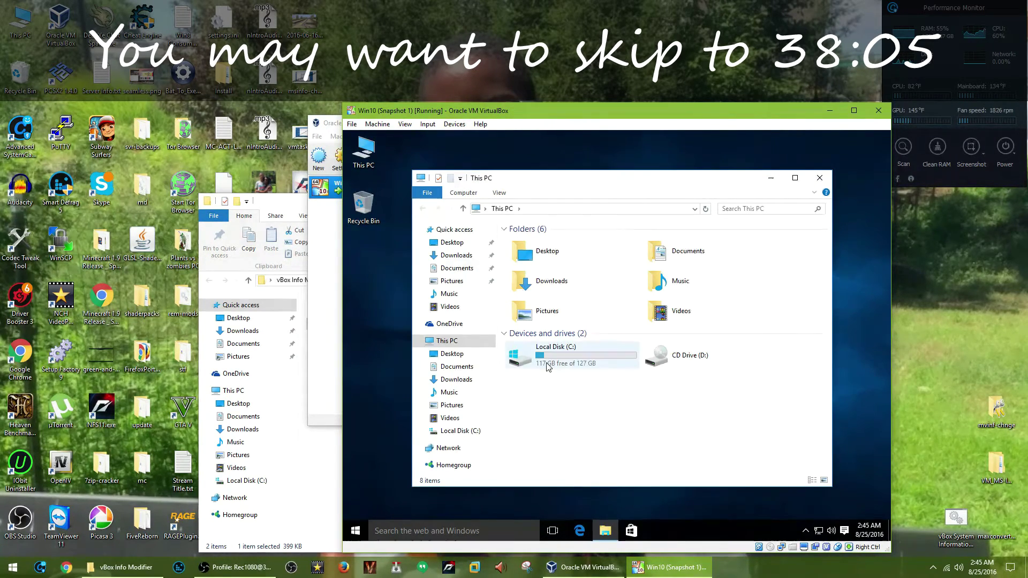
left_click(665, 357)
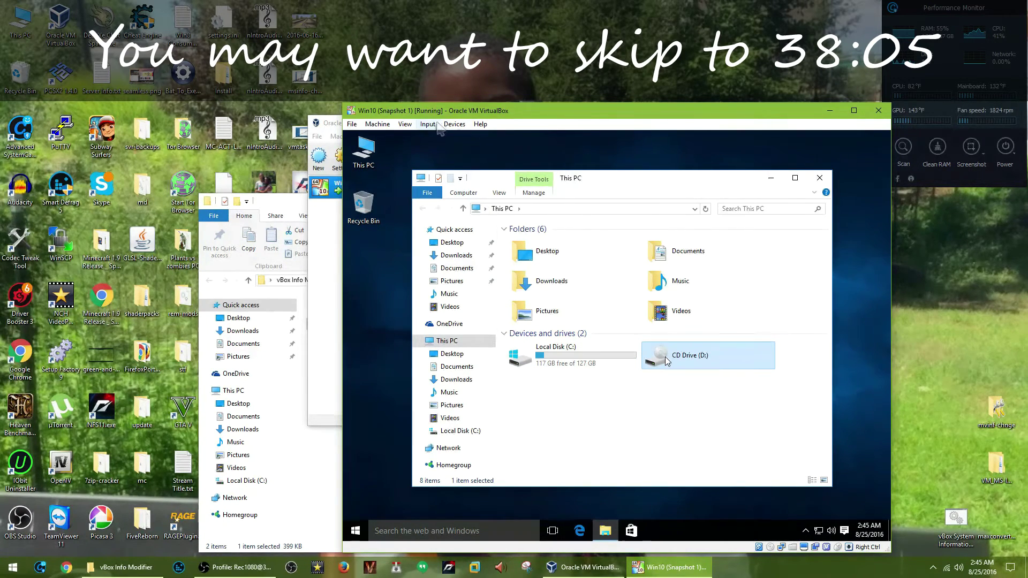
Insert the Guest Additions CD image and launch its installer from CD Drive (D:), allowing changes.
left_click(437, 124)
mouse_move(455, 125)
left_click(476, 208)
left_click(664, 378)
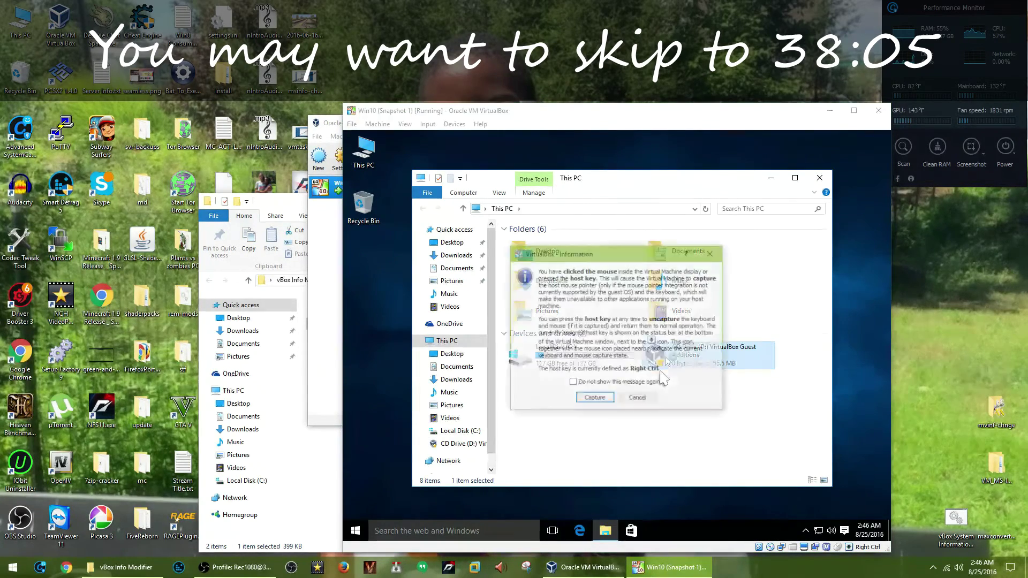
left_click(595, 397)
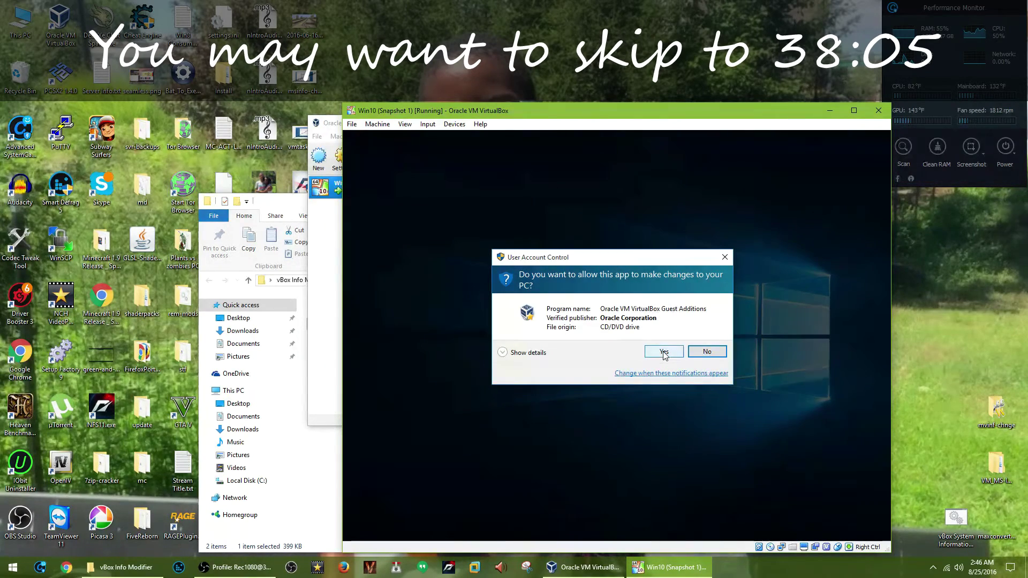
left_click(664, 352)
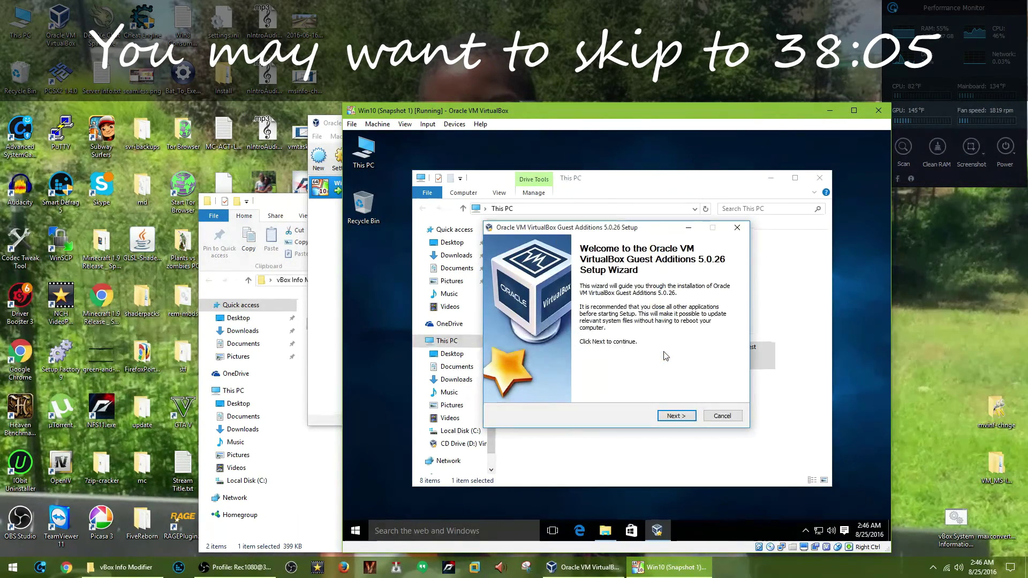
Install Guest Additions 5.0.26 with default location, trust the Oracle driver, and reboot now.
left_click(681, 416)
left_click(681, 416)
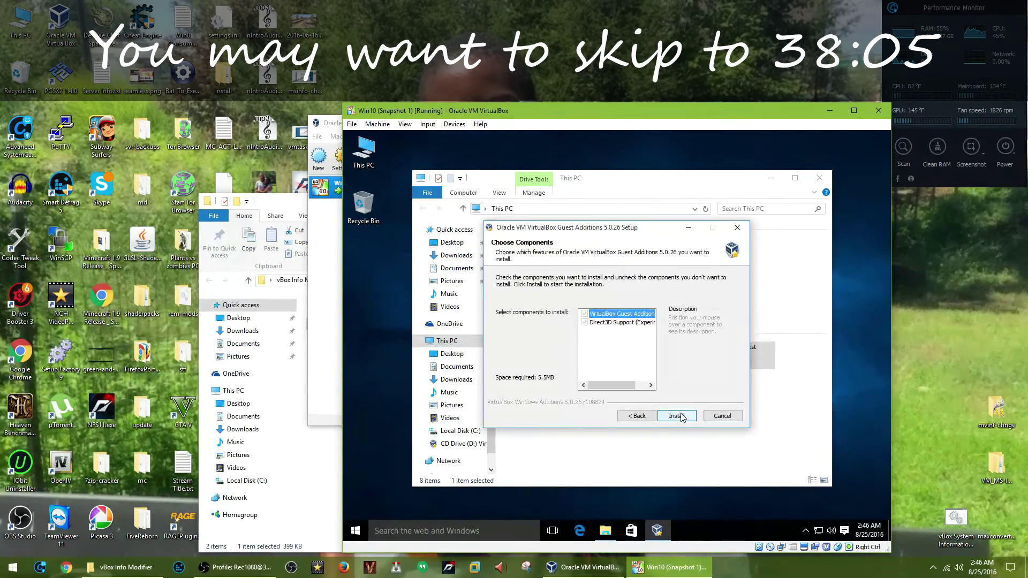
left_click(677, 416)
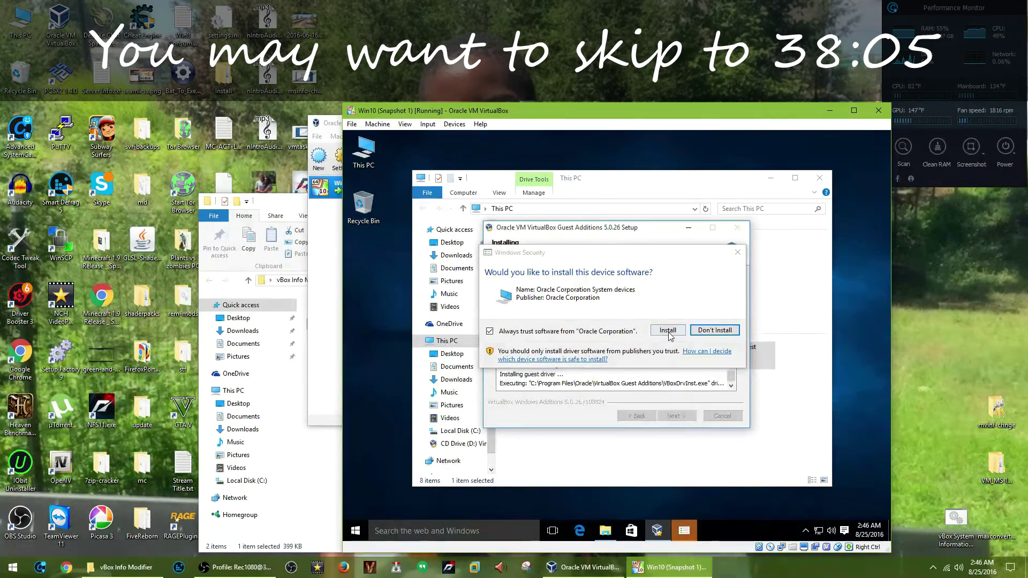
left_click(669, 331)
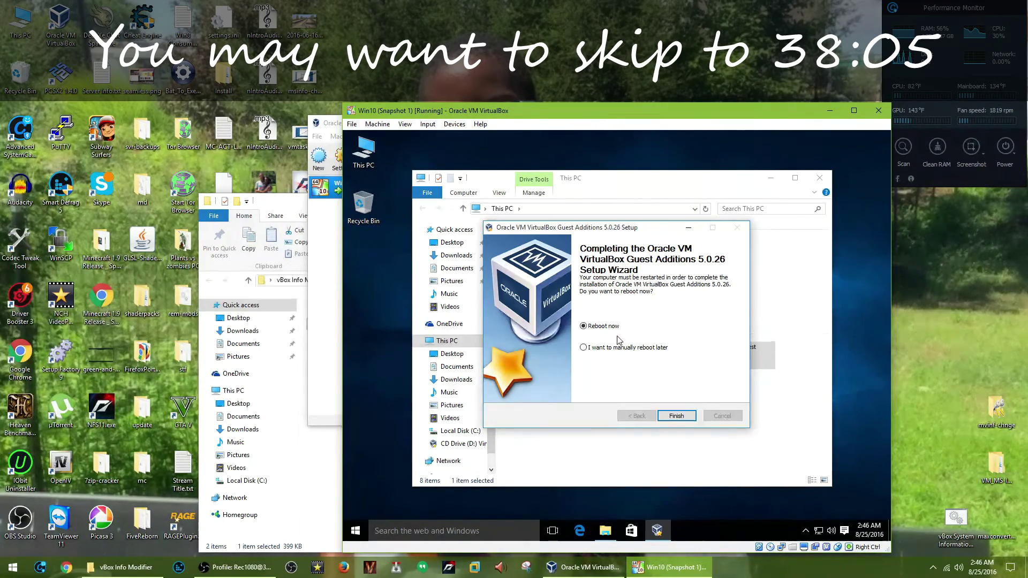
left_click(689, 417)
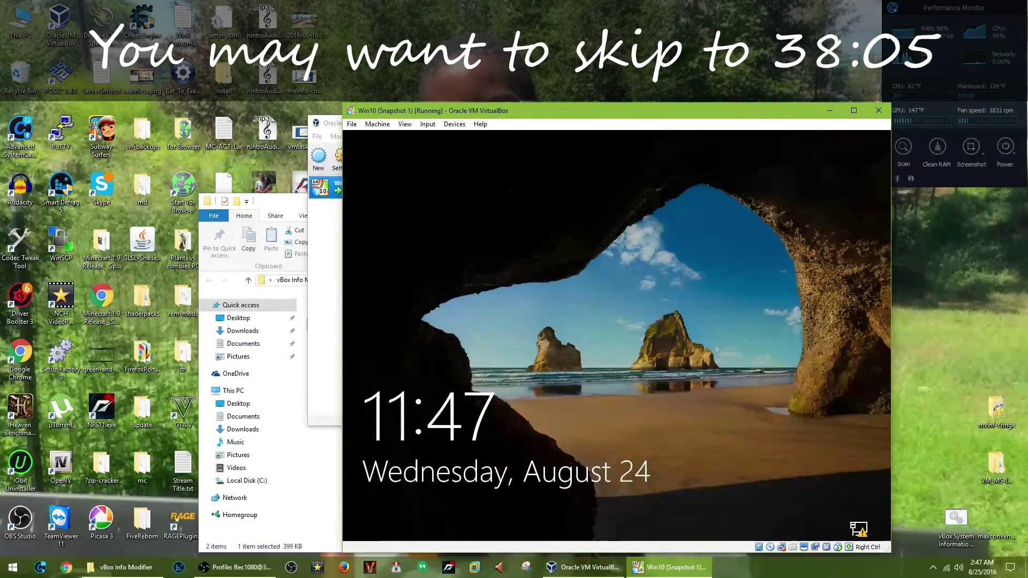
Sign back in to the rebooted guest with the account password.
key("Return")
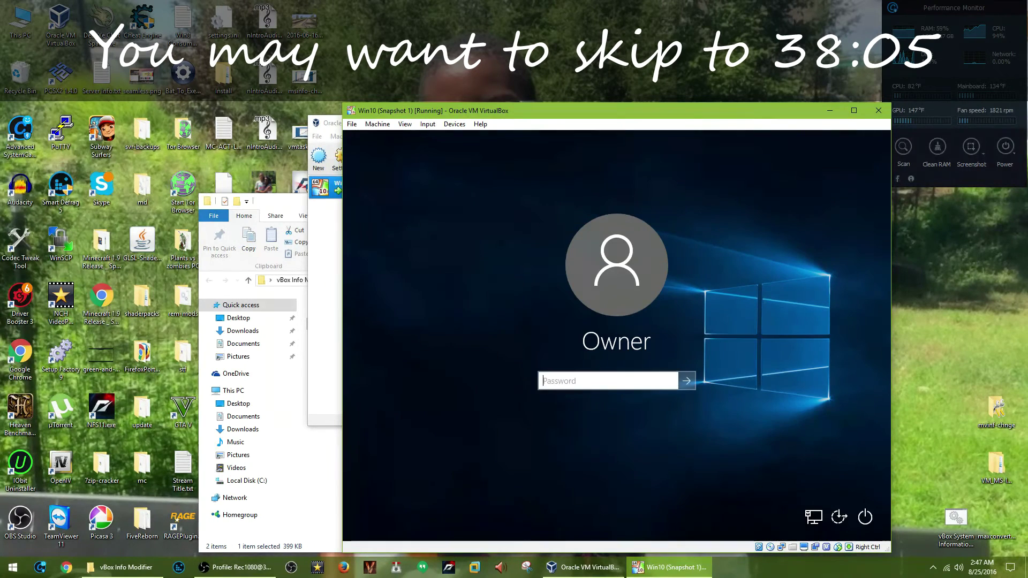
type("p••••••••")
key("Return")
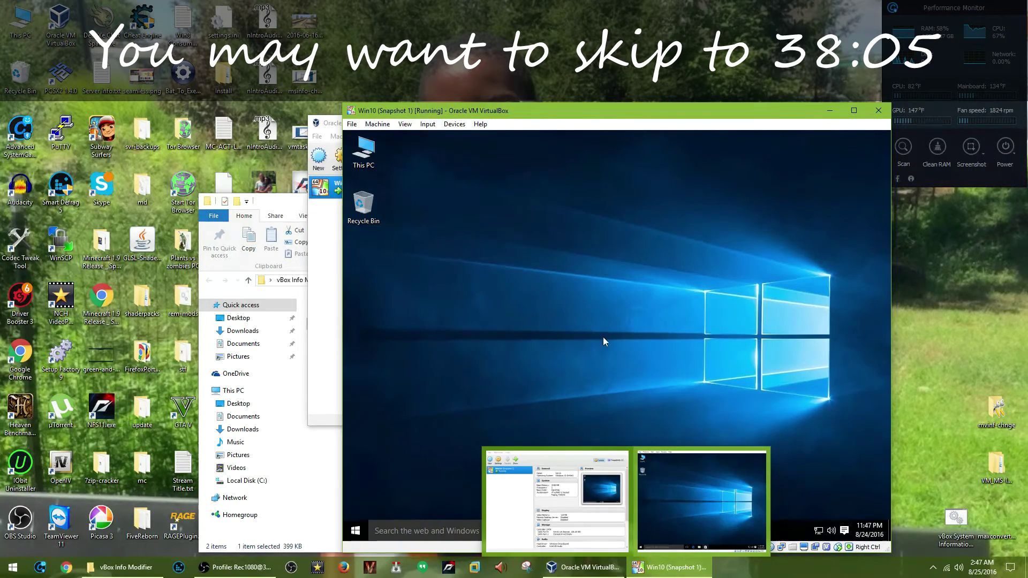
Eject the Guest Additions CD, open Local Disk (C:) in File Explorer, and maximize the VM window.
left_click(605, 530)
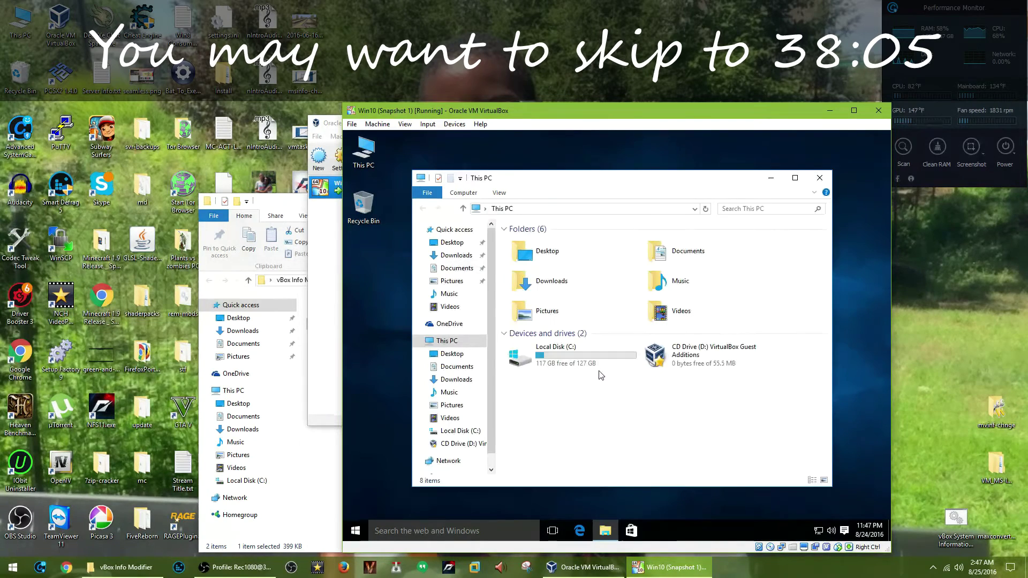
right_click(657, 356)
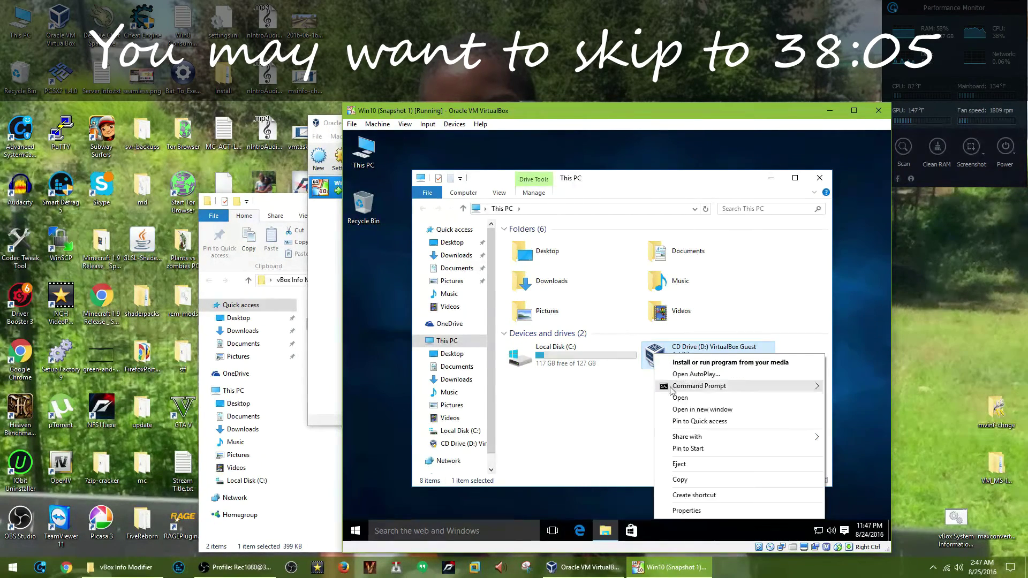
left_click(692, 469)
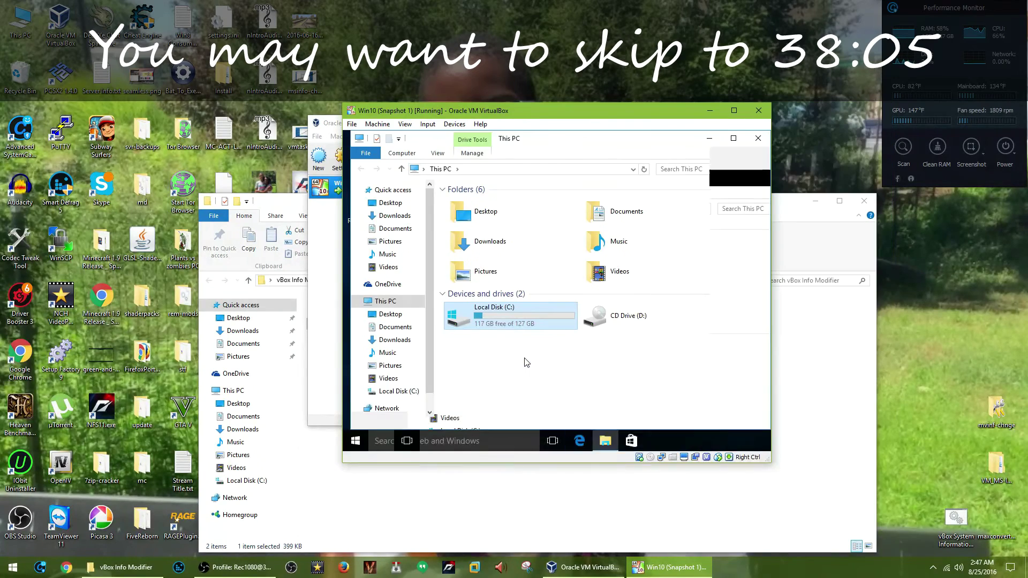
double_click(525, 362)
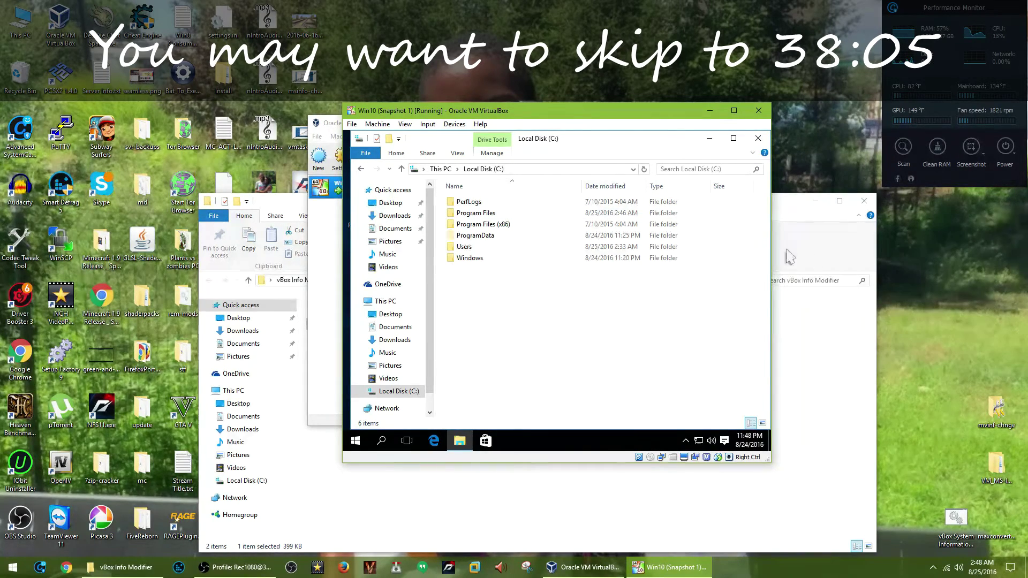
left_click(734, 110)
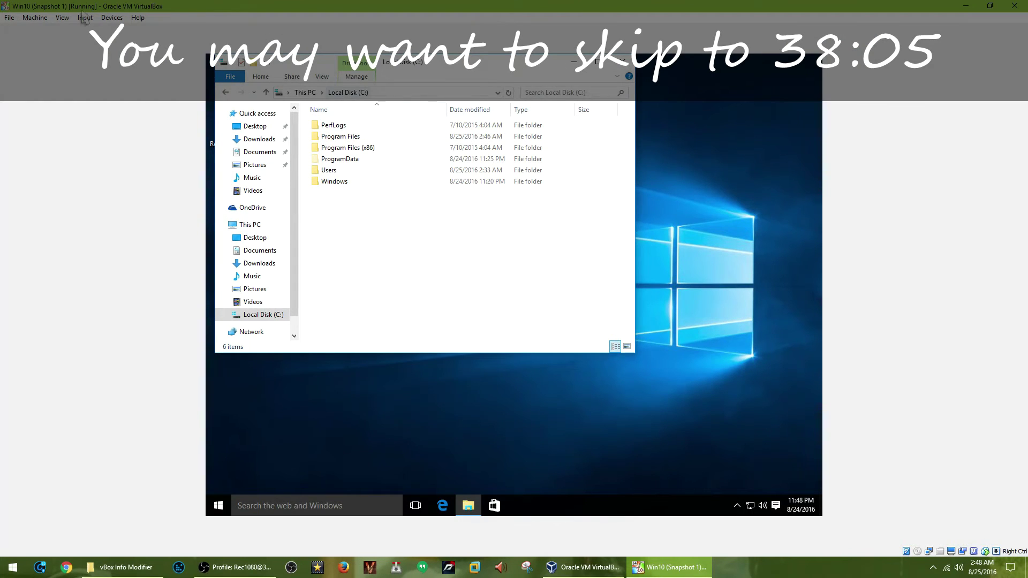
Open Shared Folders Settings from the Win10 VM window's Devices menu.
left_click(62, 17)
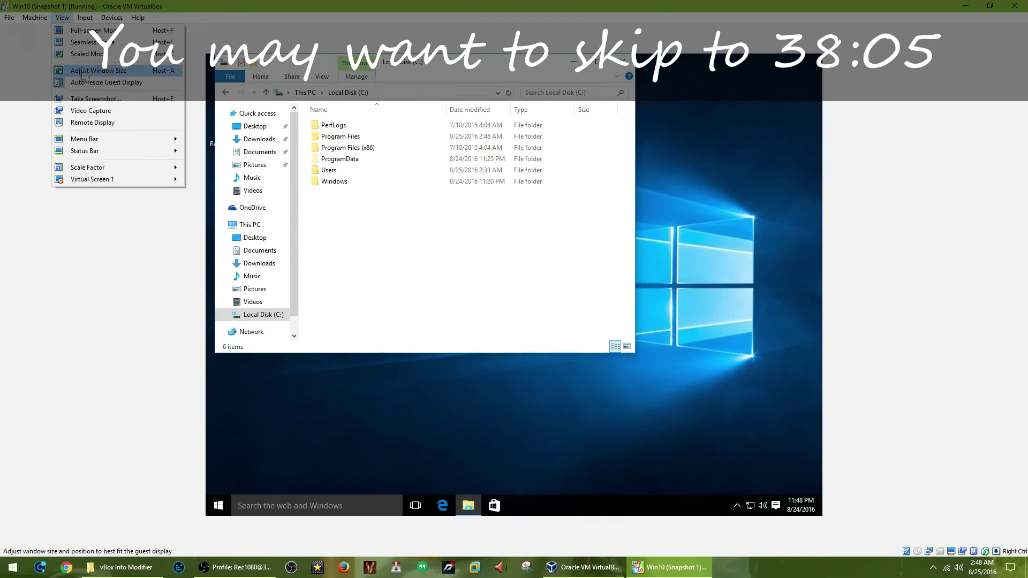
mouse_move(126, 141)
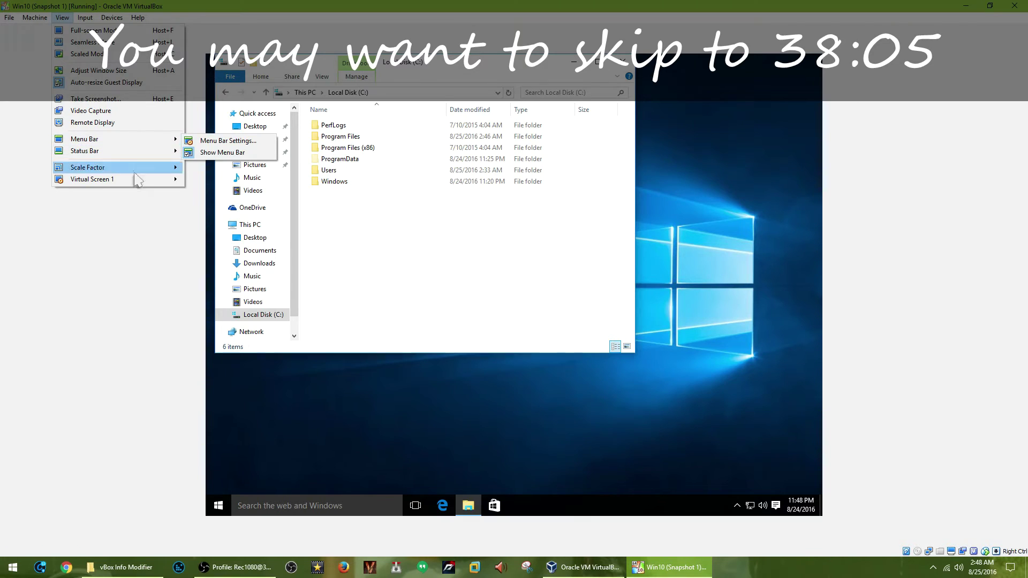
mouse_move(137, 171)
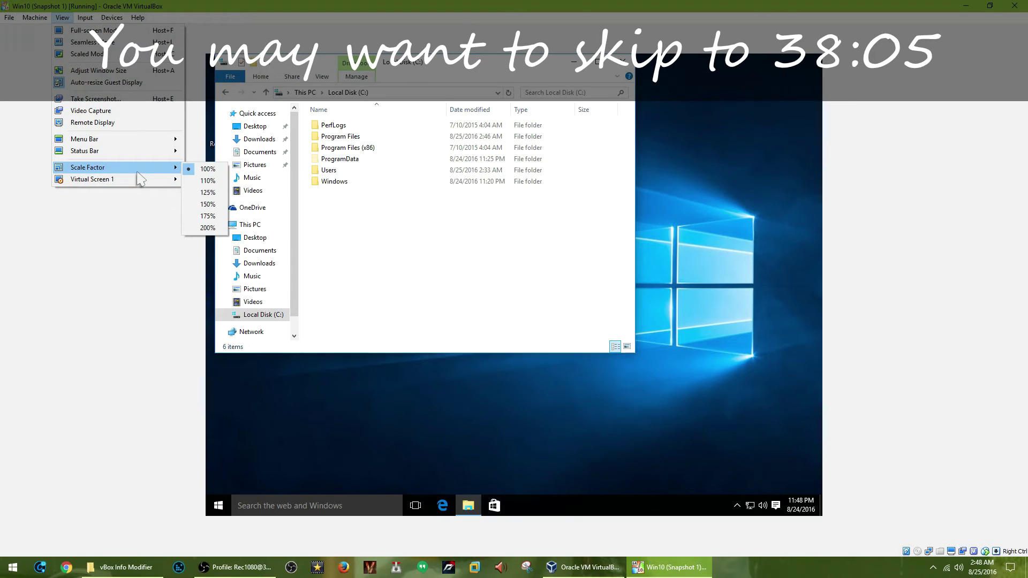
mouse_move(87, 19)
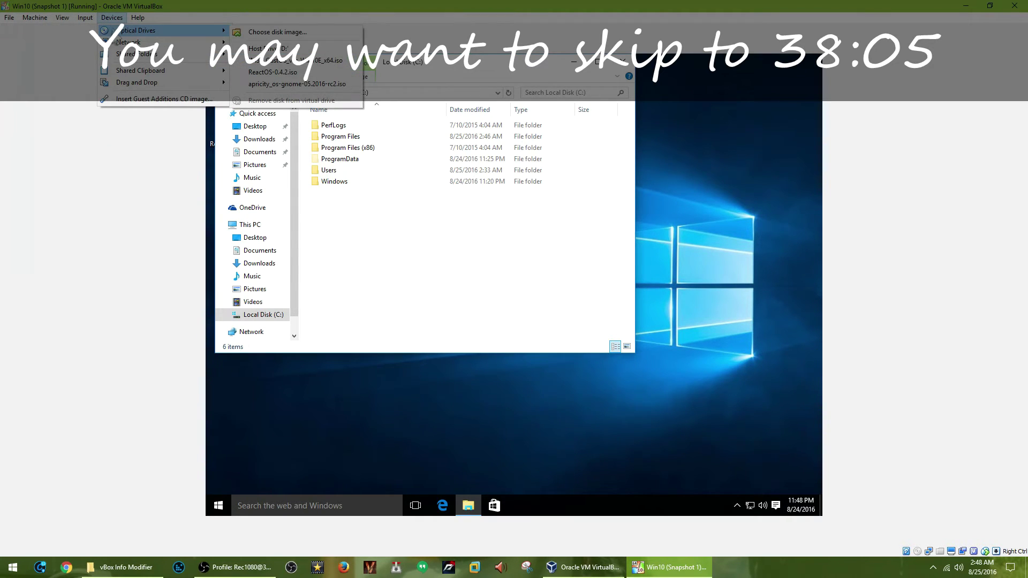
mouse_move(125, 54)
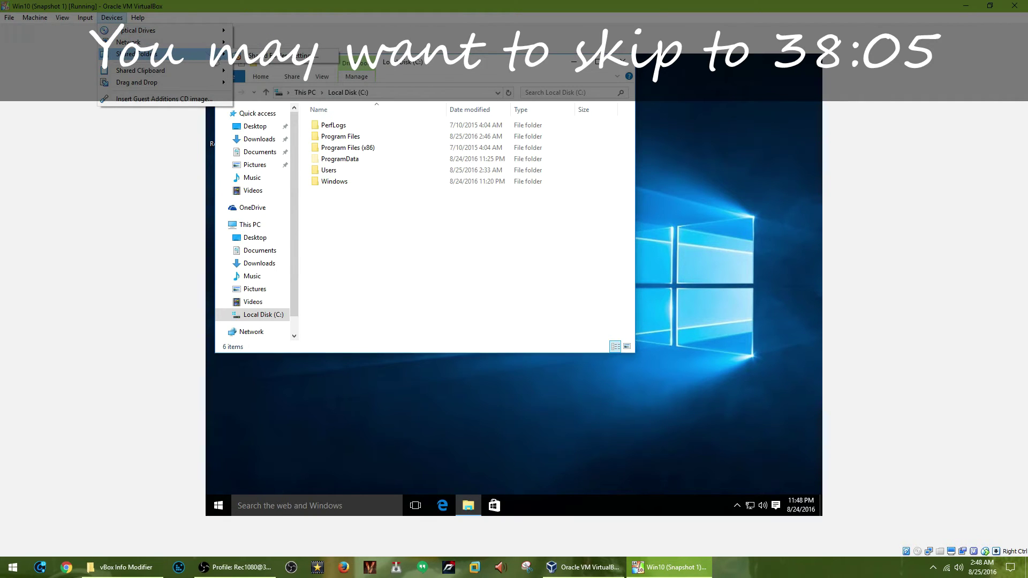
left_click(238, 58)
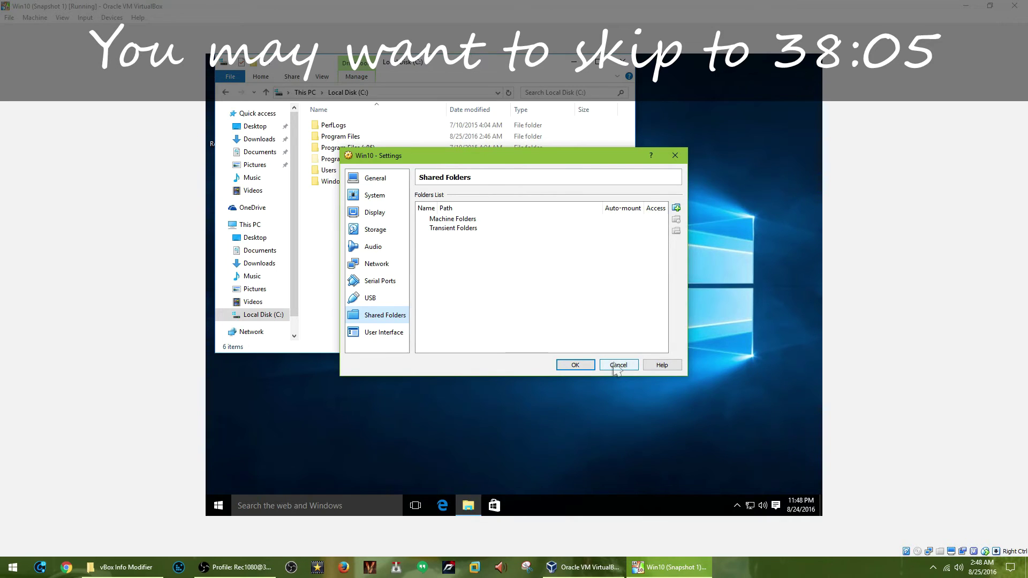
On the Win10 VM's General > Advanced settings, set Shared Clipboard and Drag'n'Drop to Bidirectional and save.
left_click(374, 195)
left_click(375, 178)
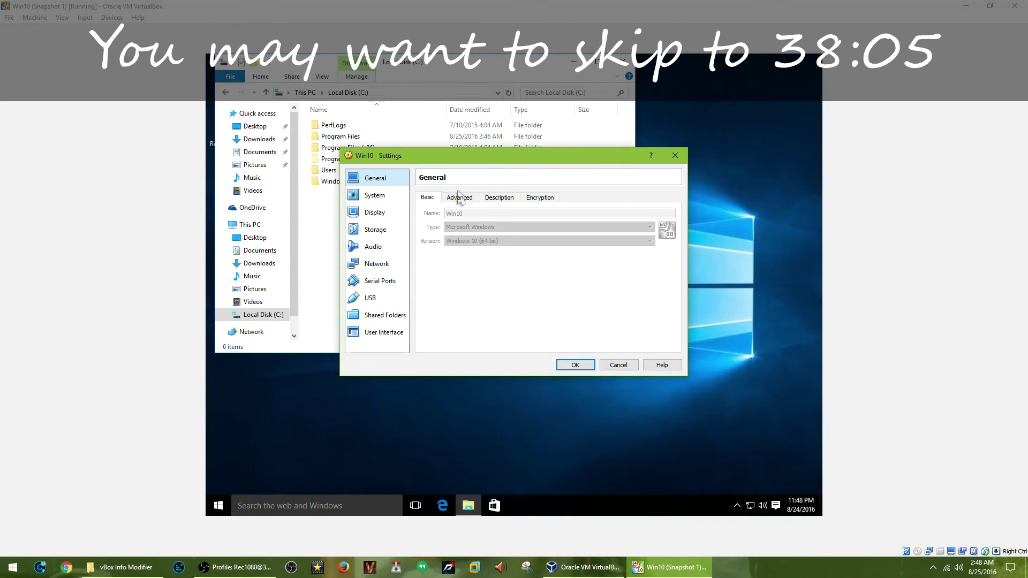
left_click(471, 197)
left_click(495, 229)
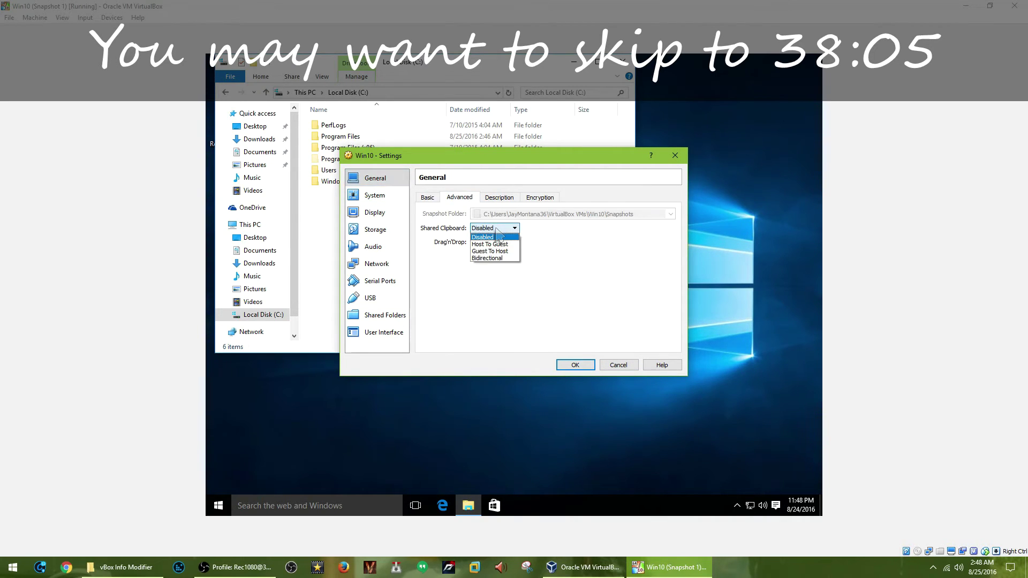
left_click(506, 259)
left_click(506, 242)
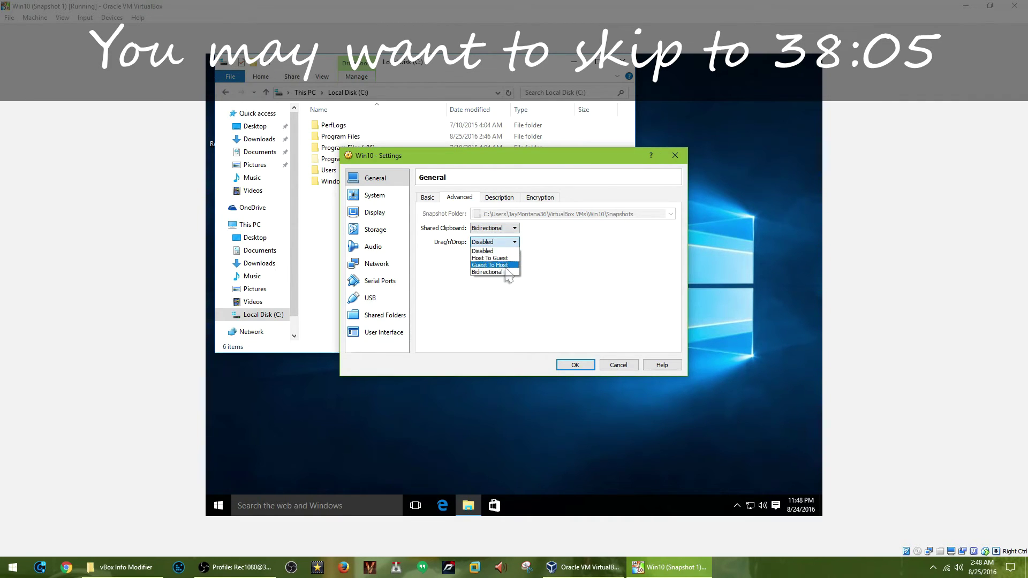
left_click(506, 272)
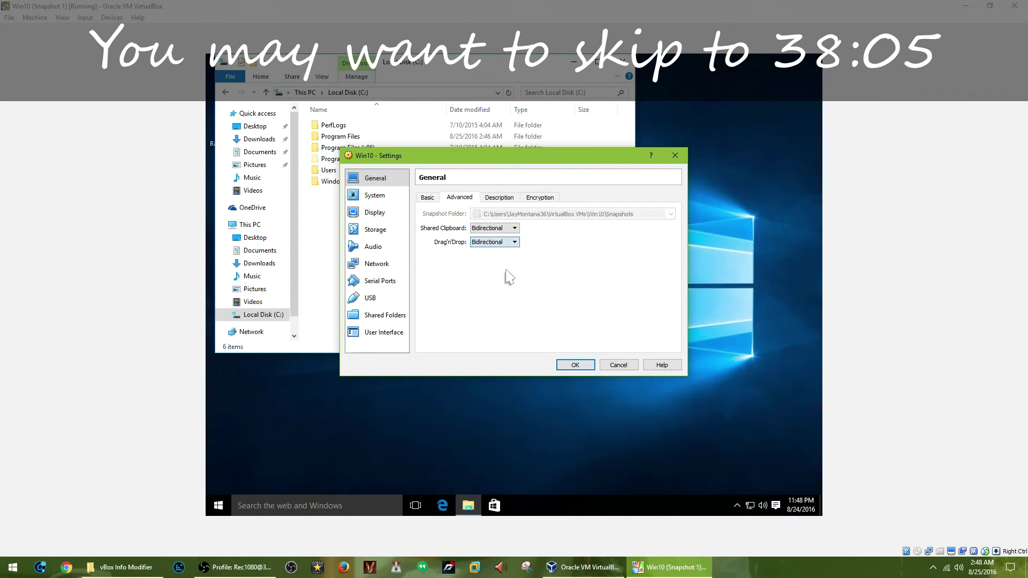
left_click(575, 364)
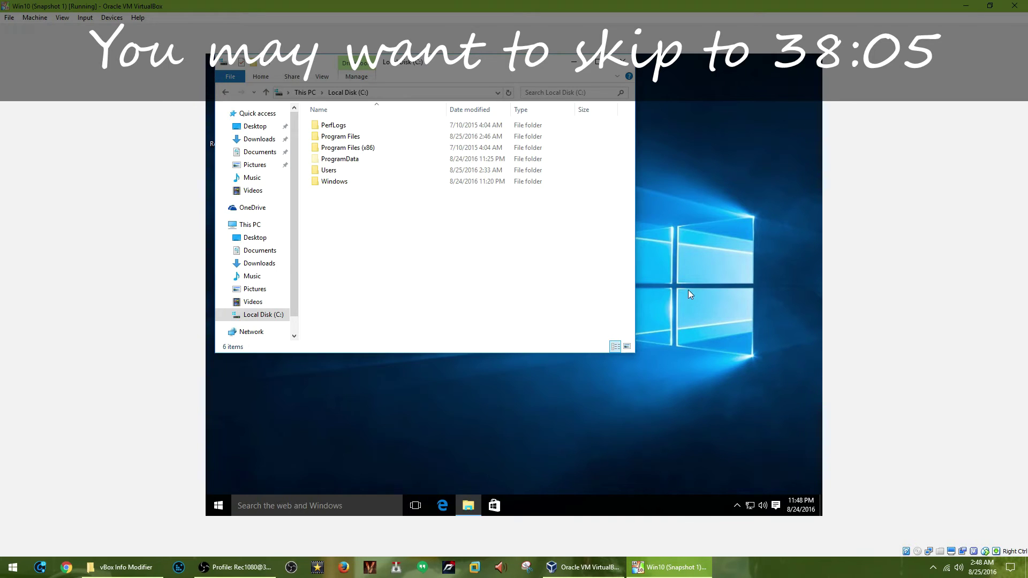
Give the Program Files\Oracle folder the Hidden attribute for that folder only, approving administrator permission.
double_click(361, 137)
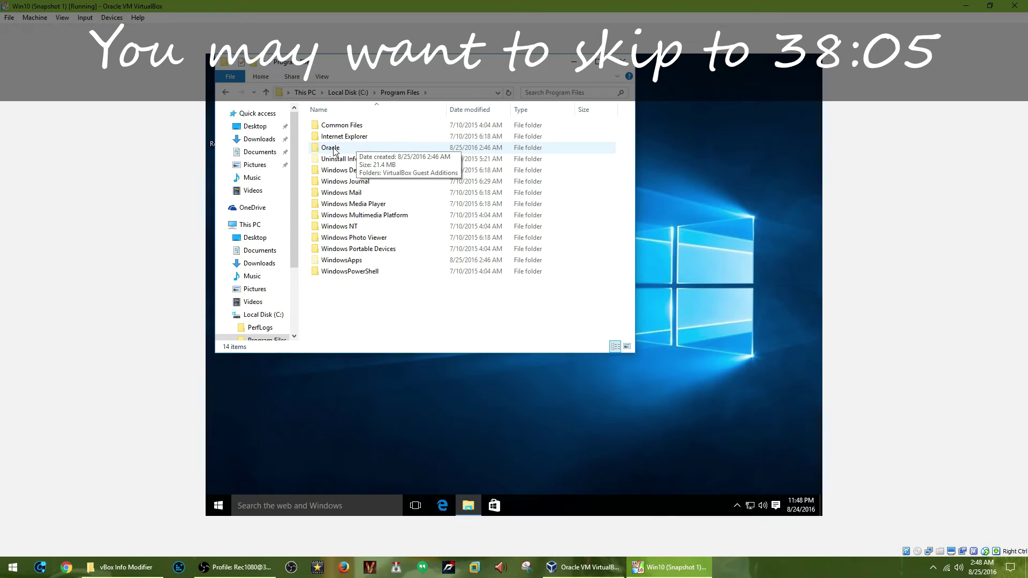
right_click(334, 150)
left_click(390, 351)
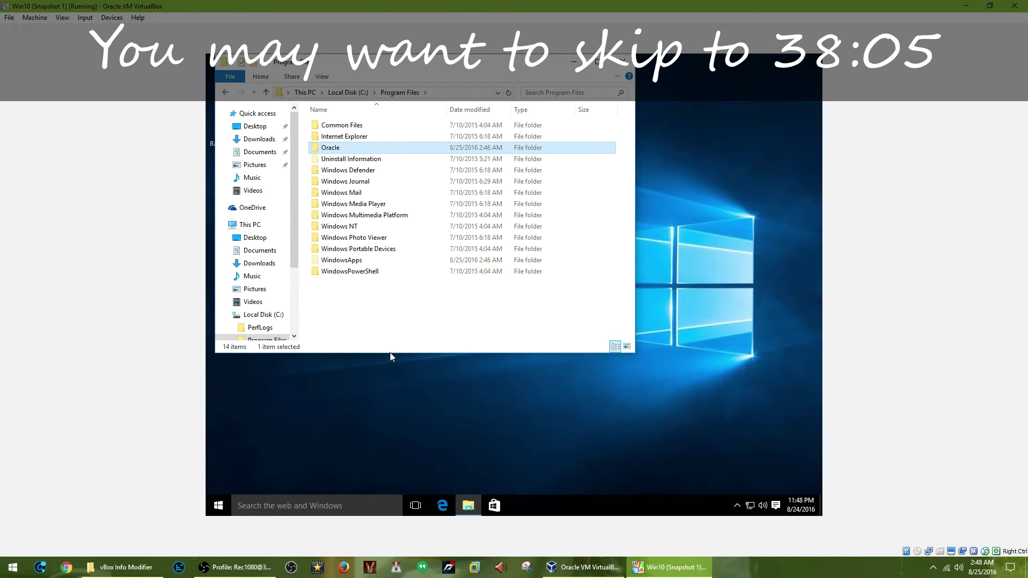
left_click(408, 330)
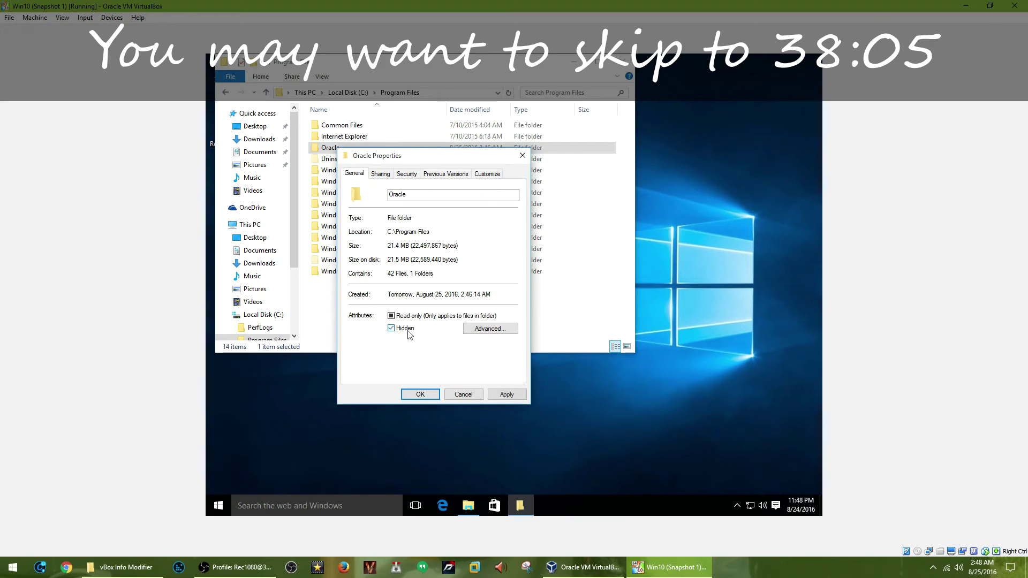
left_click(505, 395)
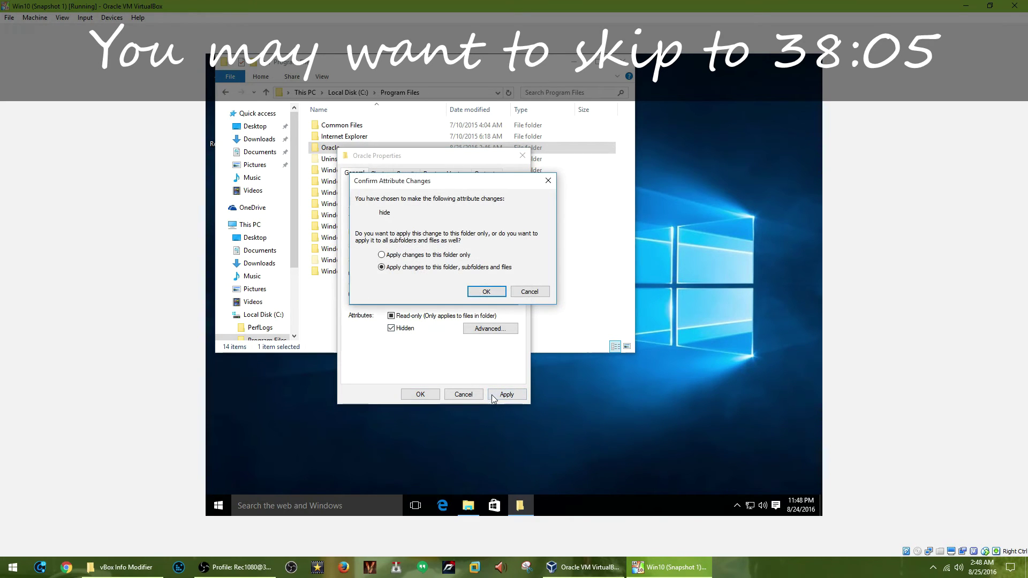
left_click(483, 292)
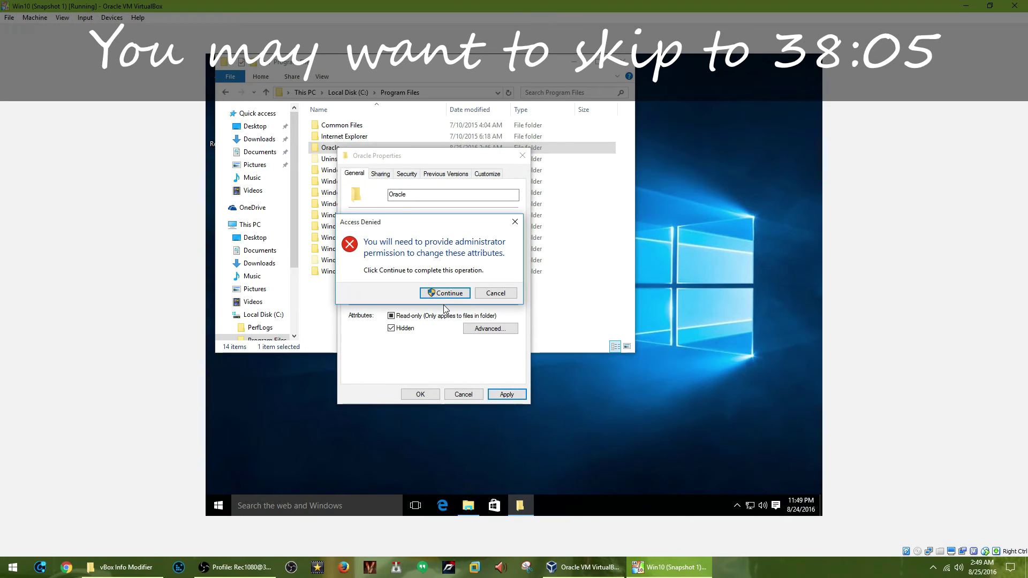
left_click(446, 294)
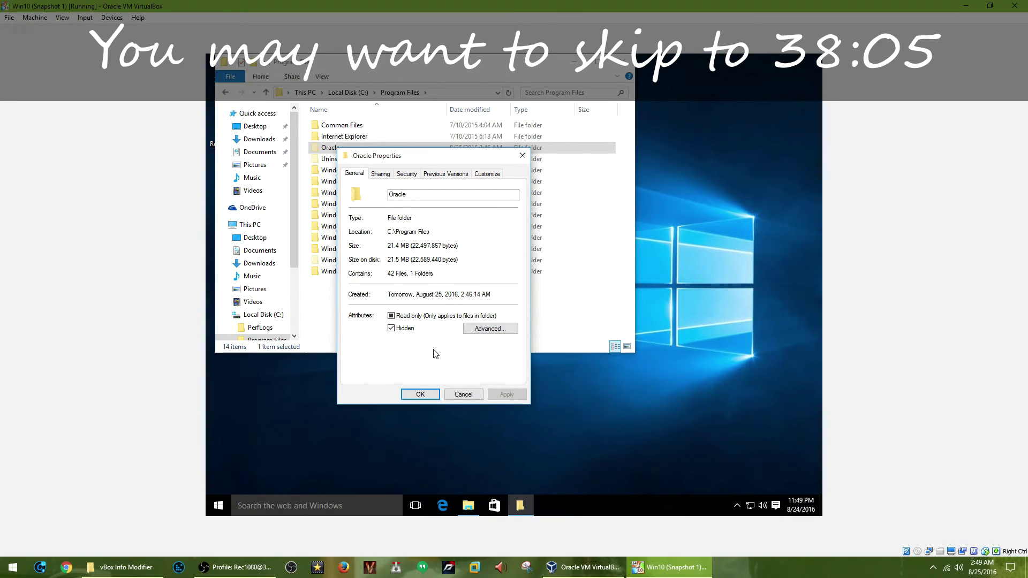
left_click(420, 395)
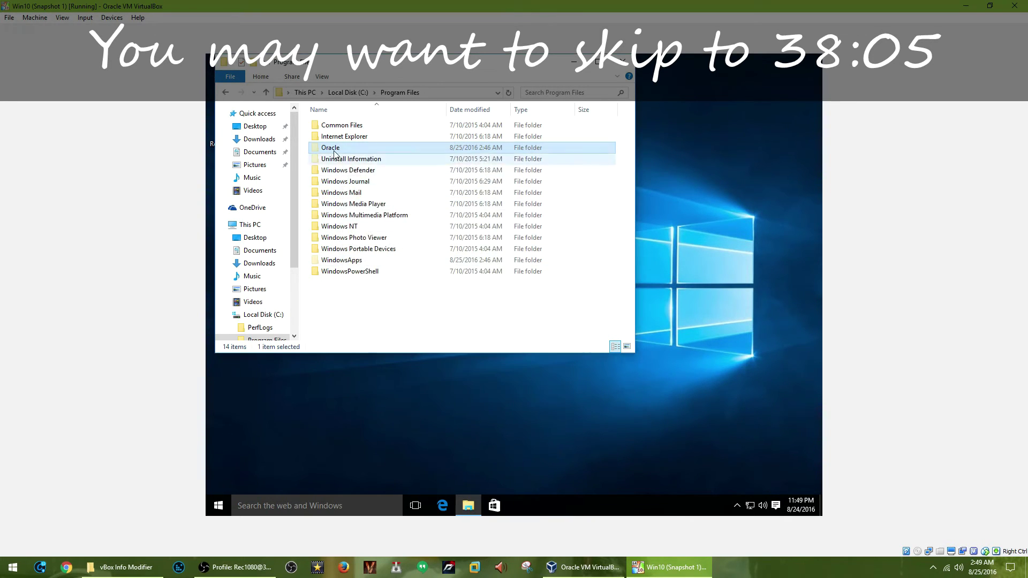
Set Folder Options to 'Don't show hidden files, folders, or drives', then close File Explorer.
left_click(322, 77)
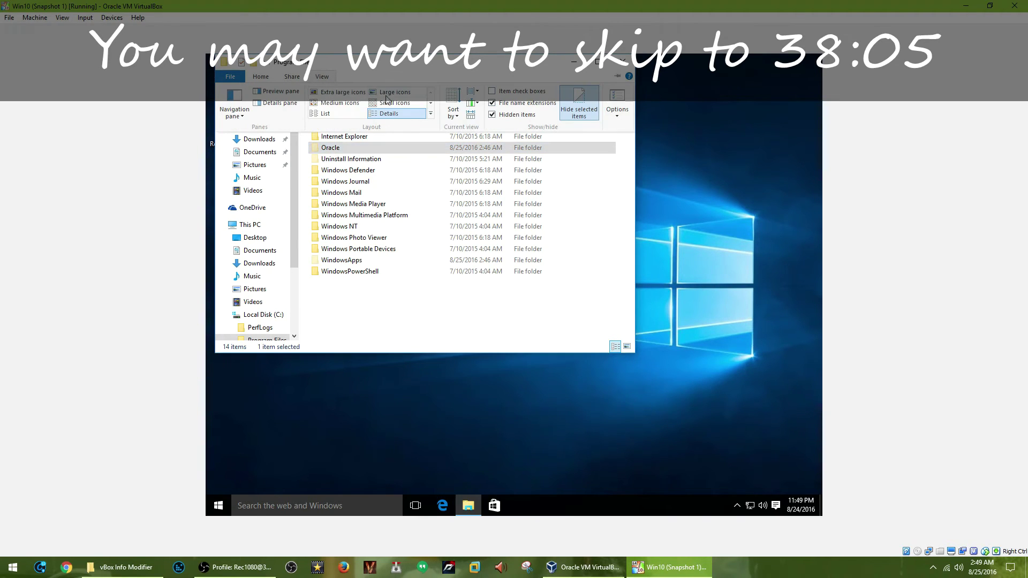
left_click(619, 93)
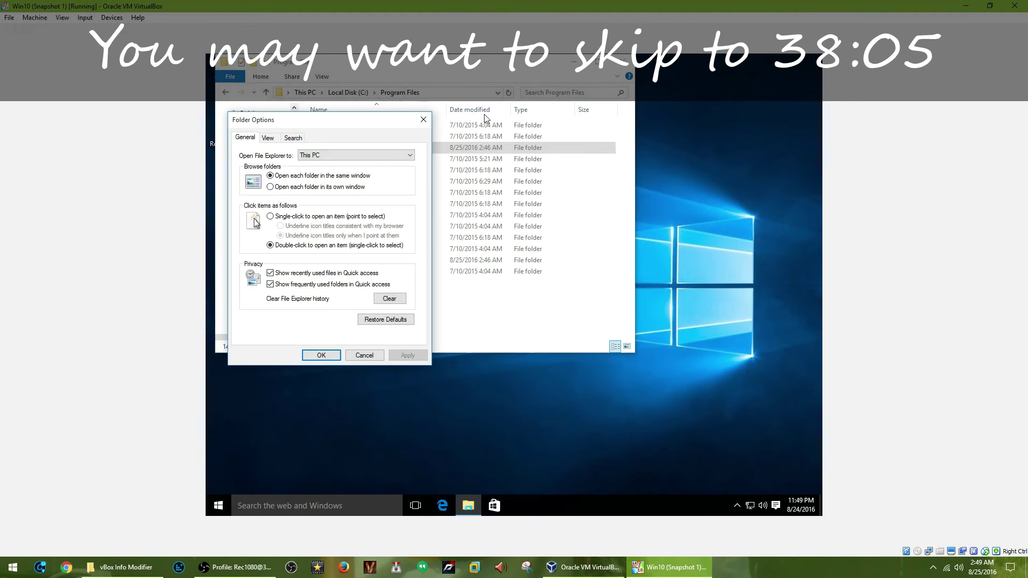
left_click(268, 138)
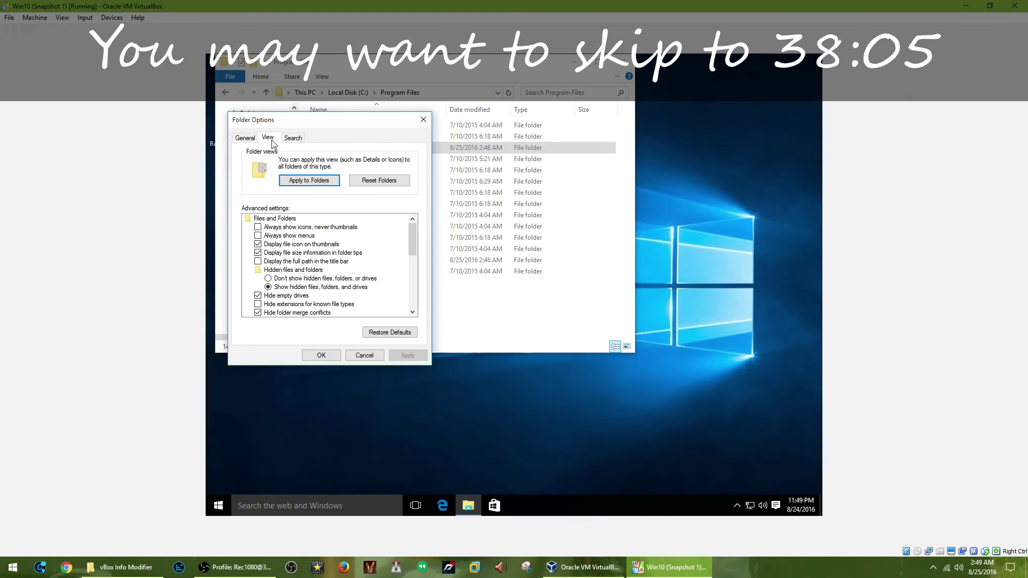
left_click(349, 279)
left_click(330, 358)
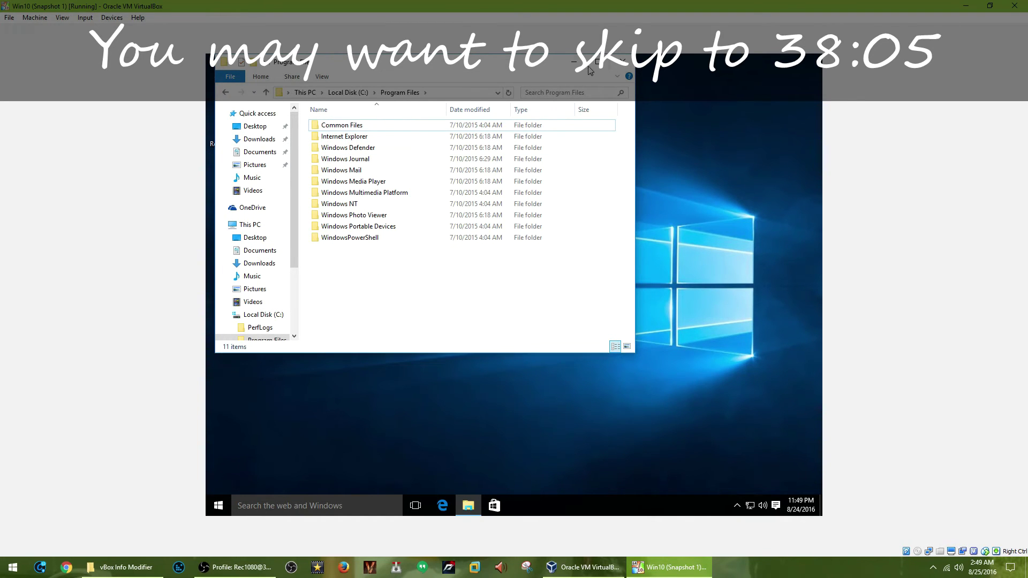
left_click(621, 64)
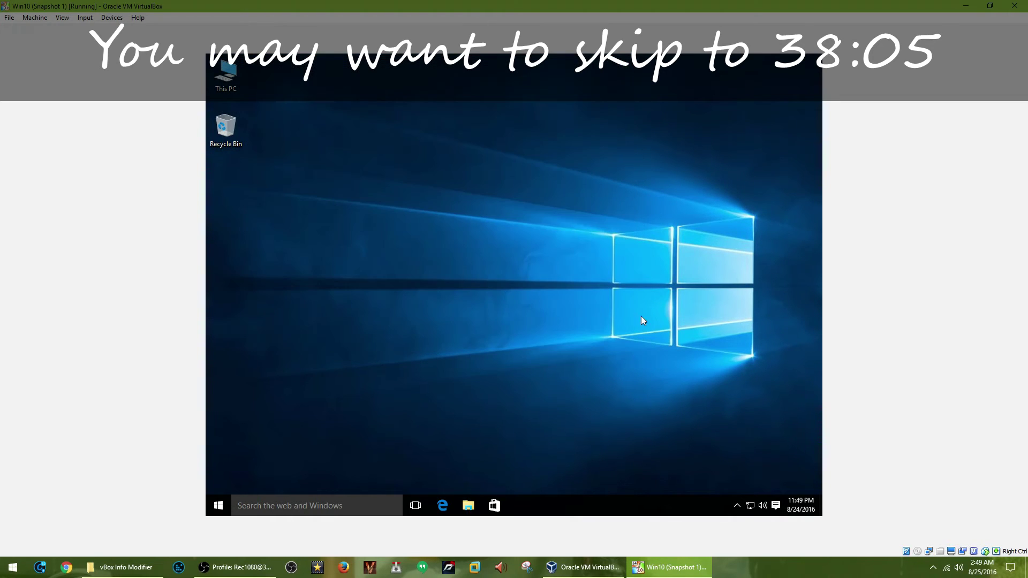
left_click(738, 505)
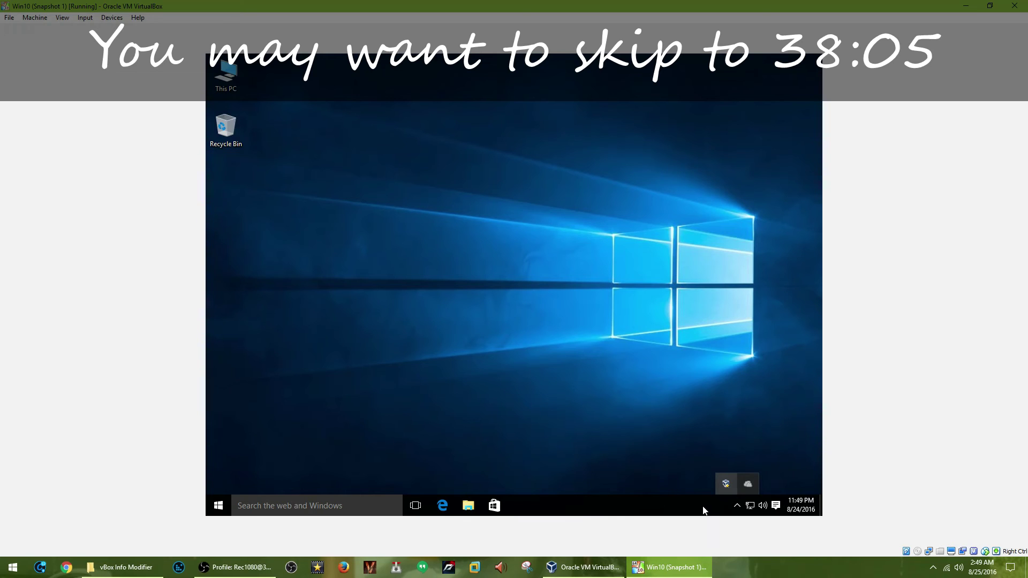
Disable the VirtualBox Guest Additions entry on Task Manager's Startup tab, then close Task Manager.
right_click(725, 484)
left_click(716, 472)
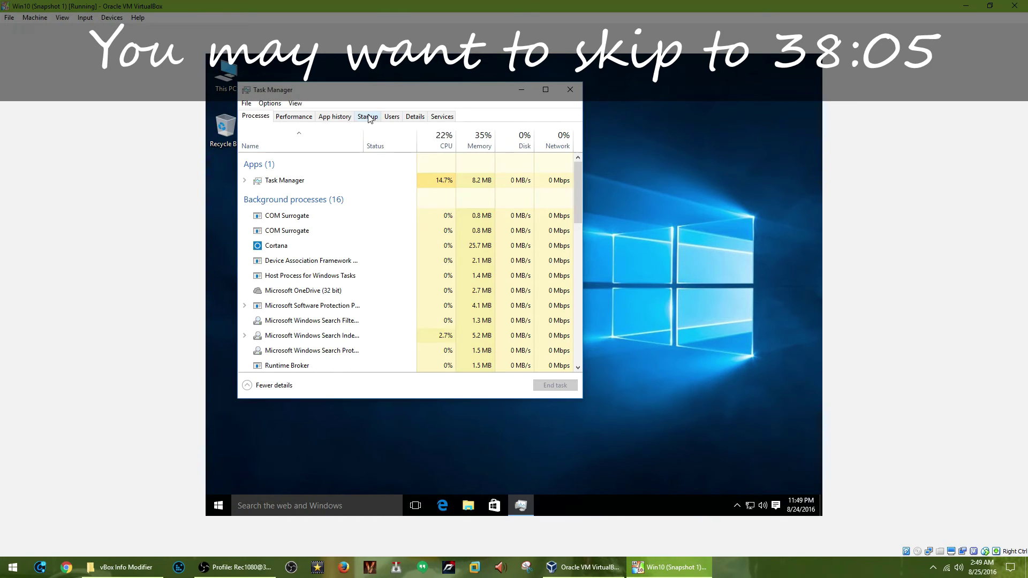
left_click(369, 120)
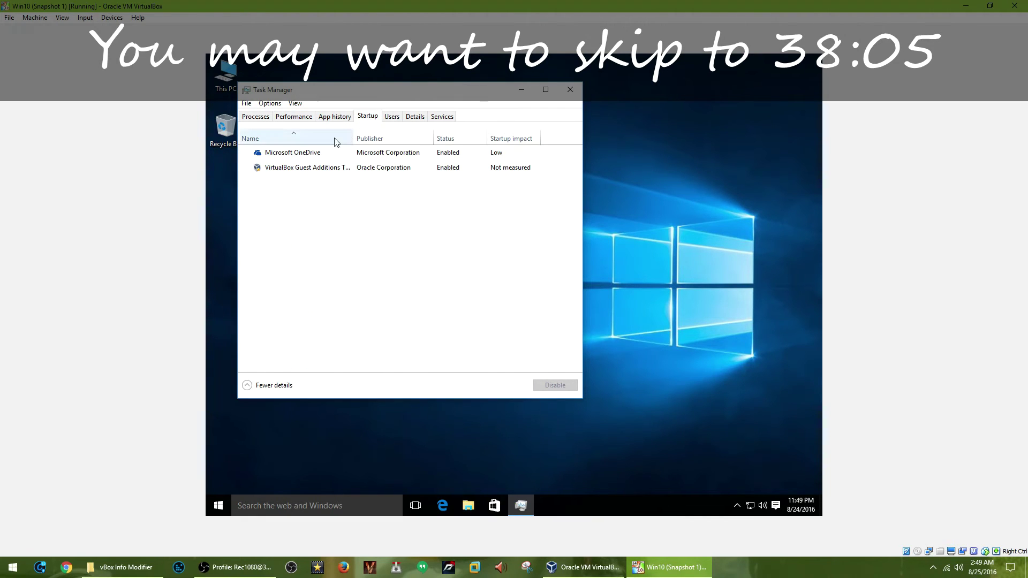
right_click(283, 174)
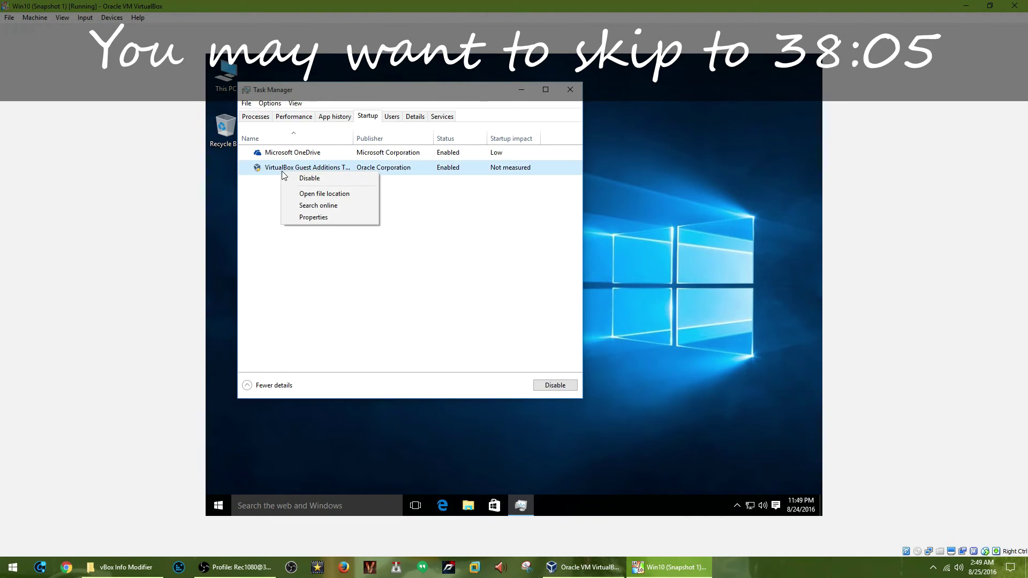
left_click(340, 168)
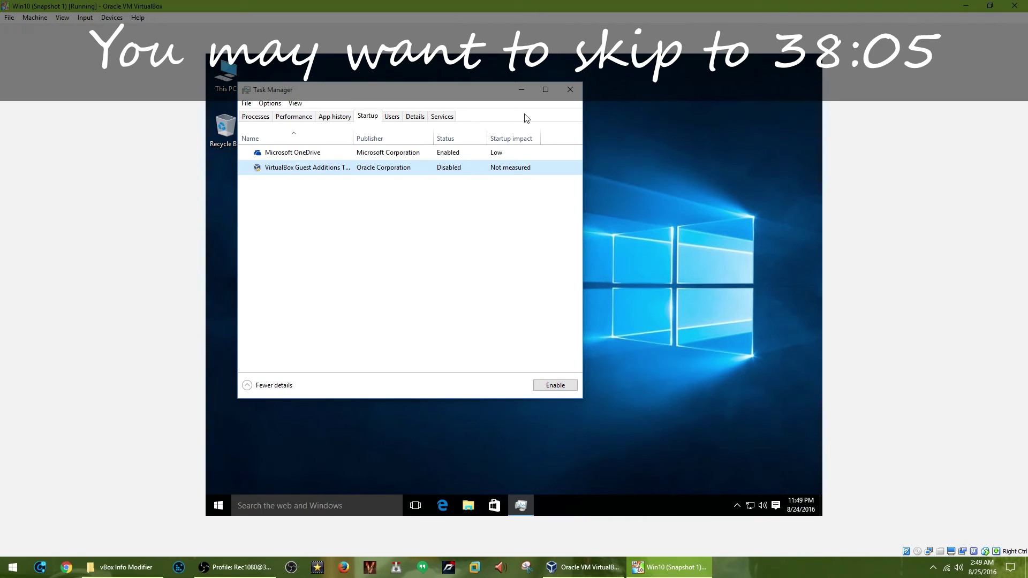
left_click(570, 90)
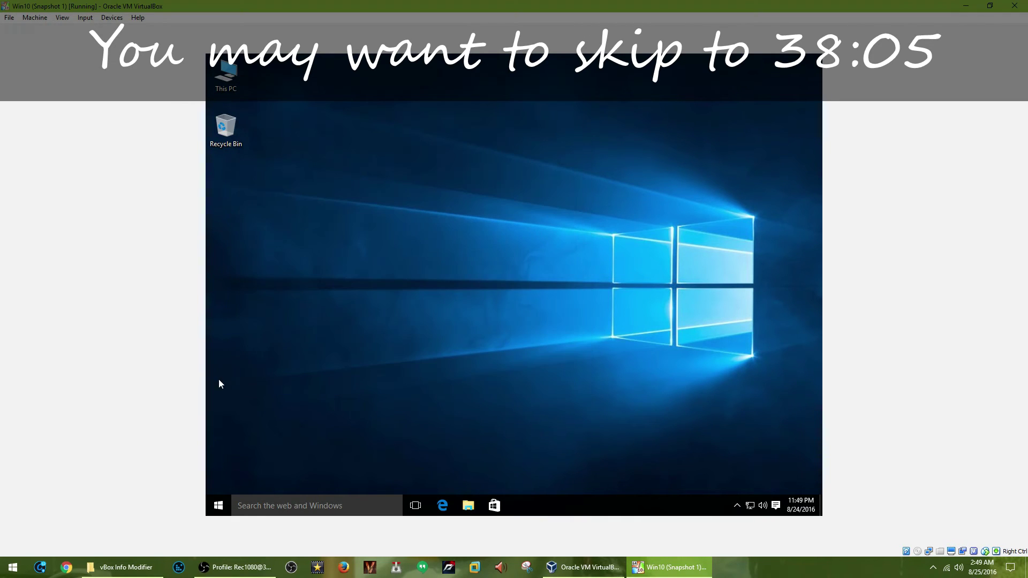
Restart the Windows 10 guest from the Start menu's power options.
left_click(213, 504)
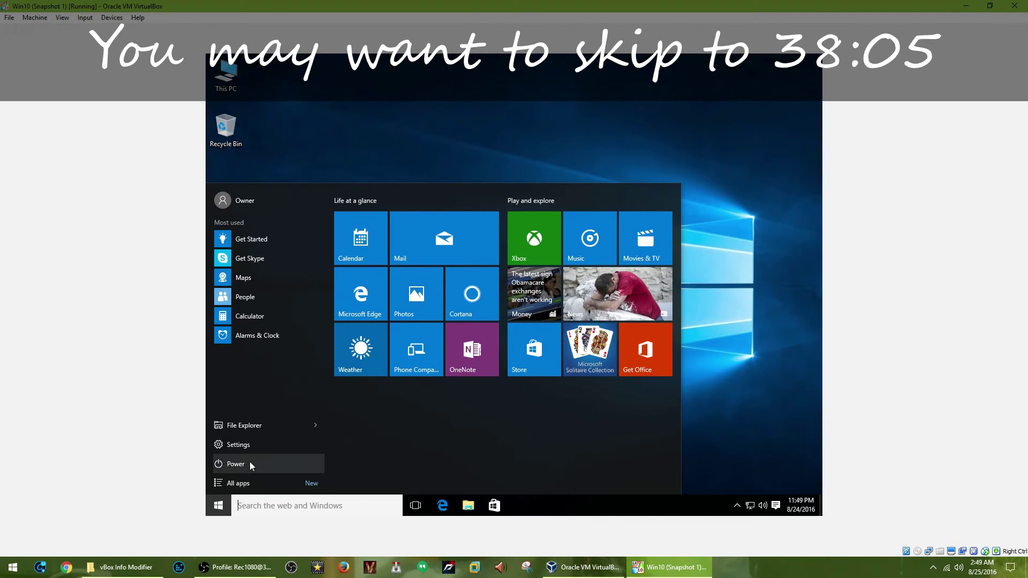
left_click(250, 465)
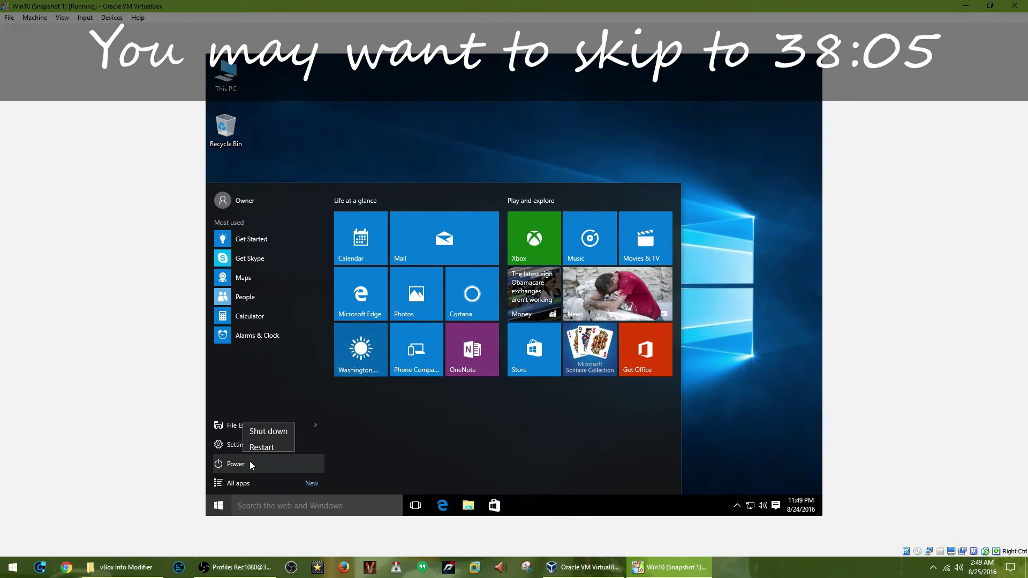
left_click(269, 442)
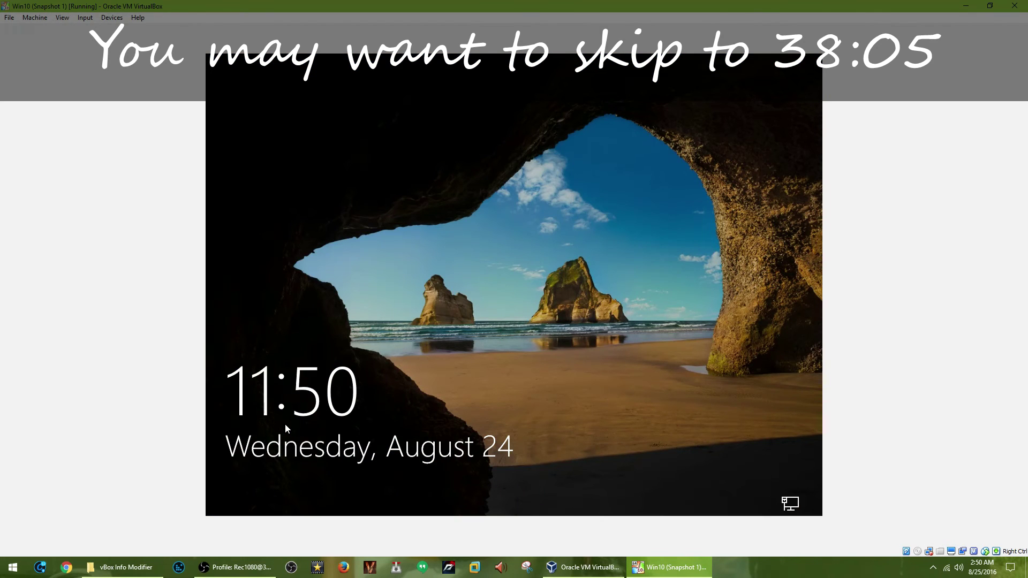
Sign back in from the lock screen with the account password.
left_click(285, 423)
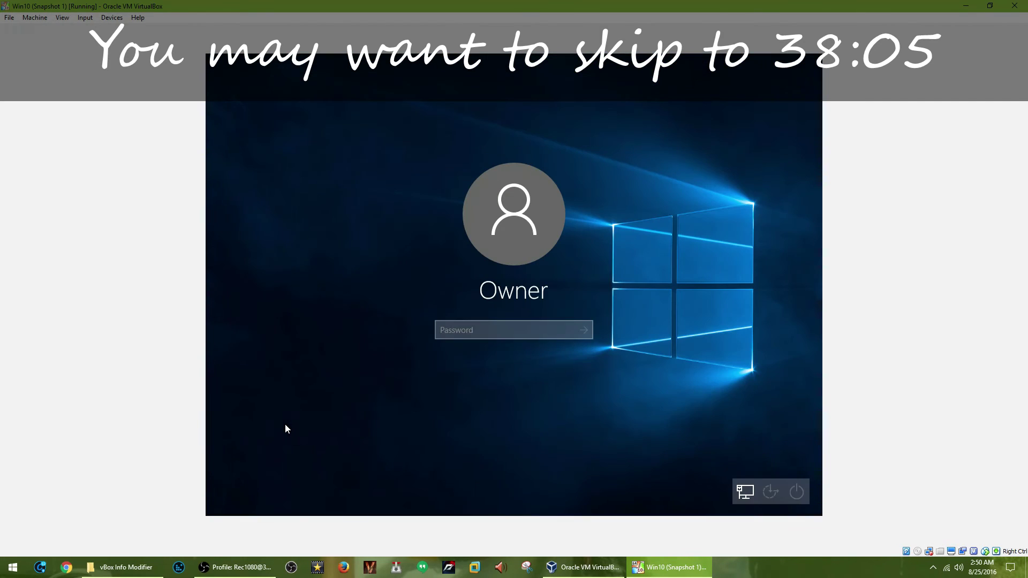
type("•")
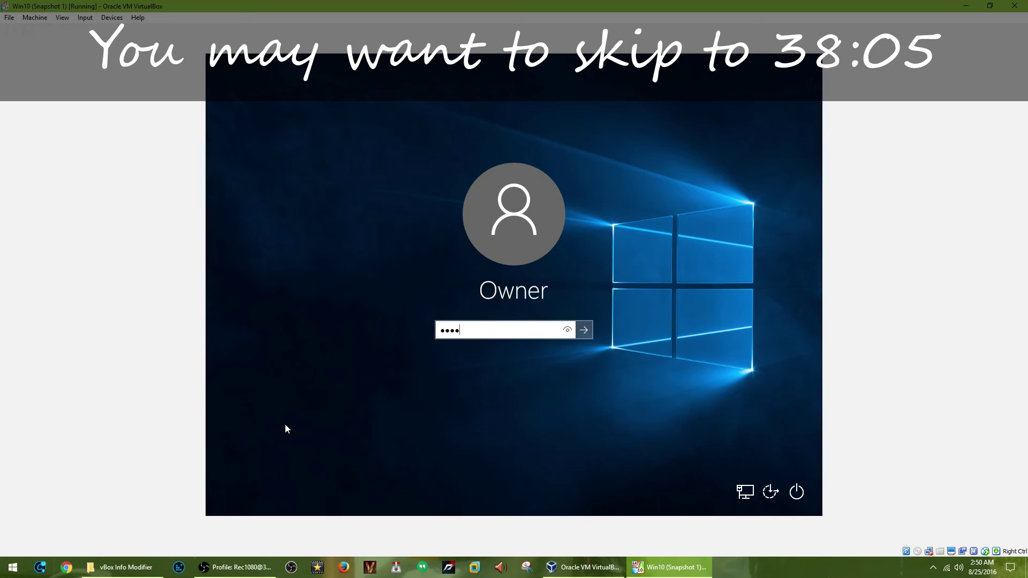
key("Return")
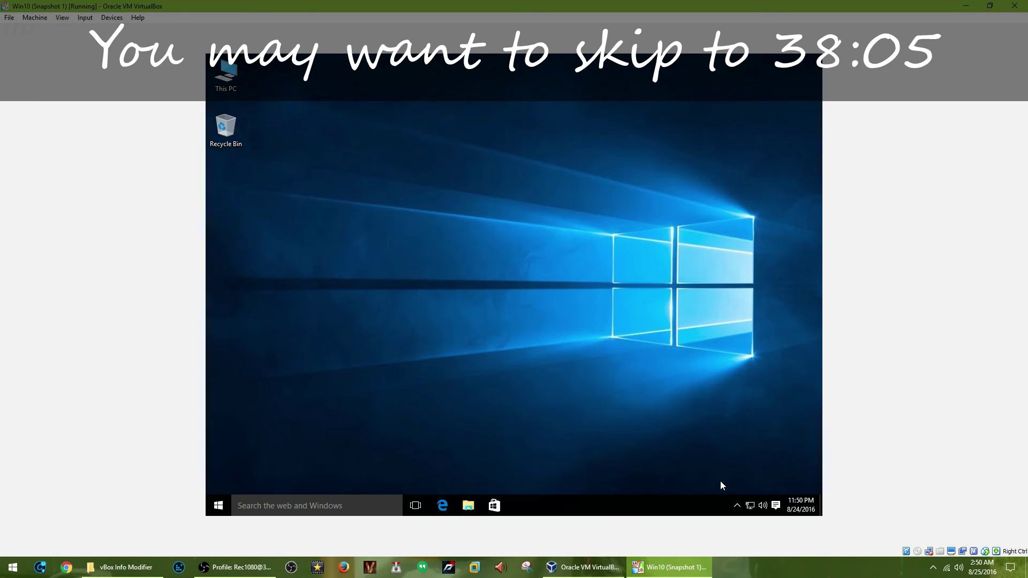
left_click(736, 506)
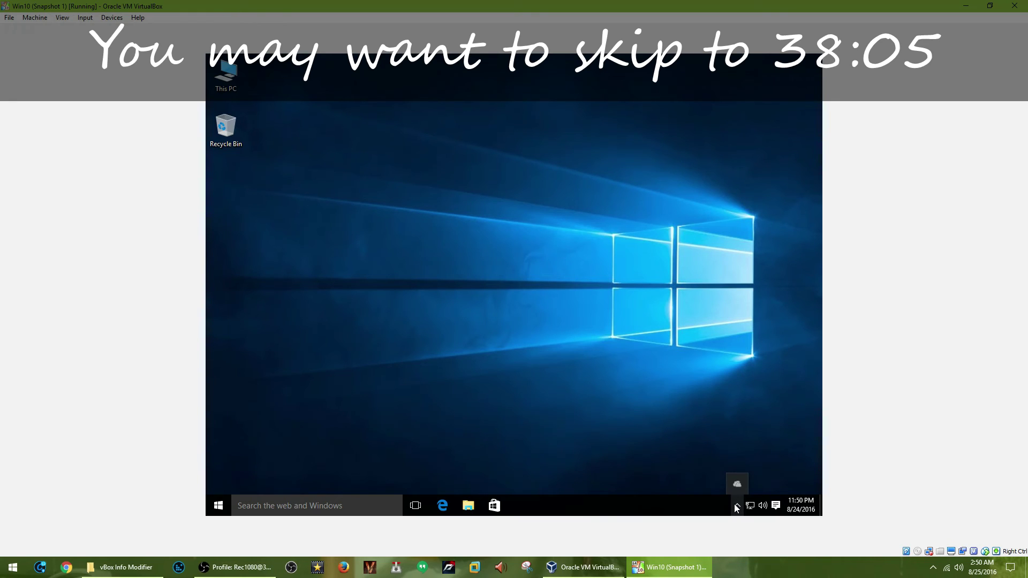
left_click(736, 507)
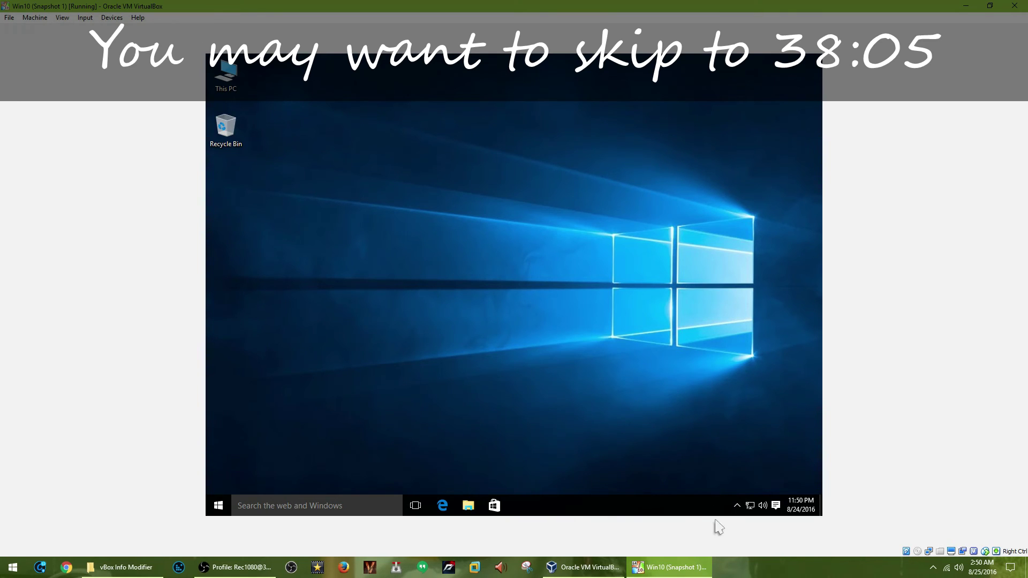
left_click(736, 508)
left_click(737, 506)
double_click(767, 6)
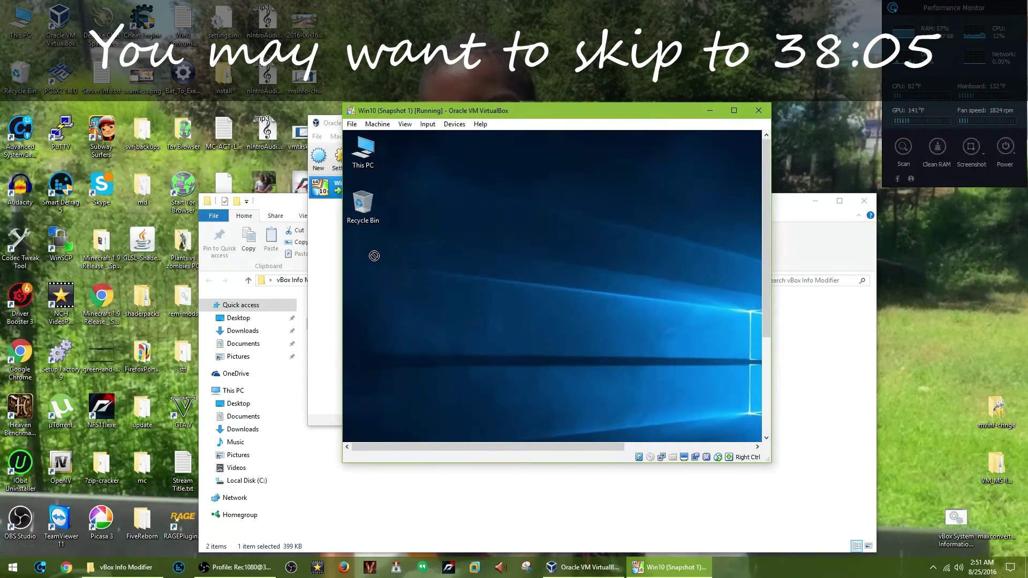
left_click(456, 124)
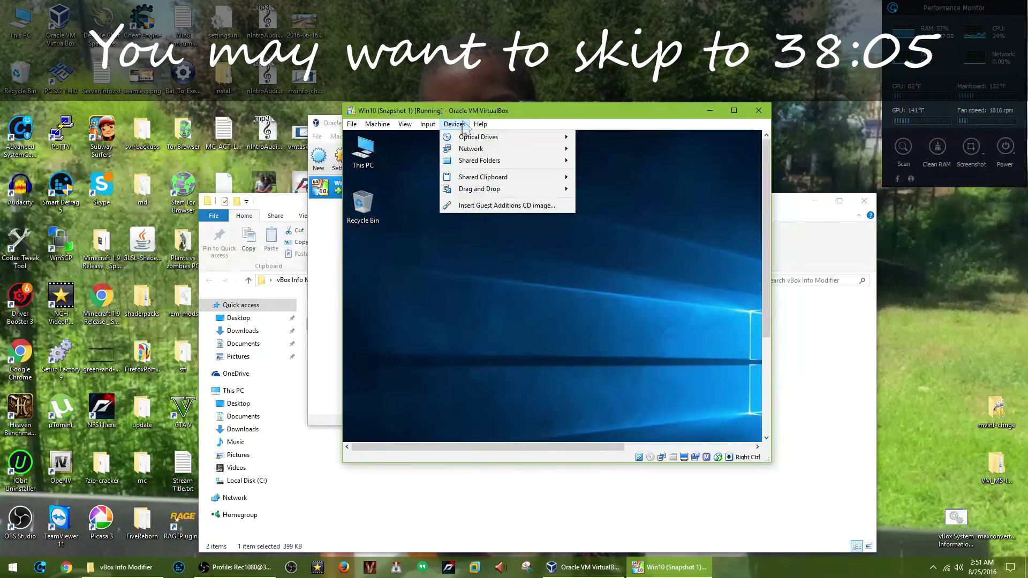
mouse_move(498, 181)
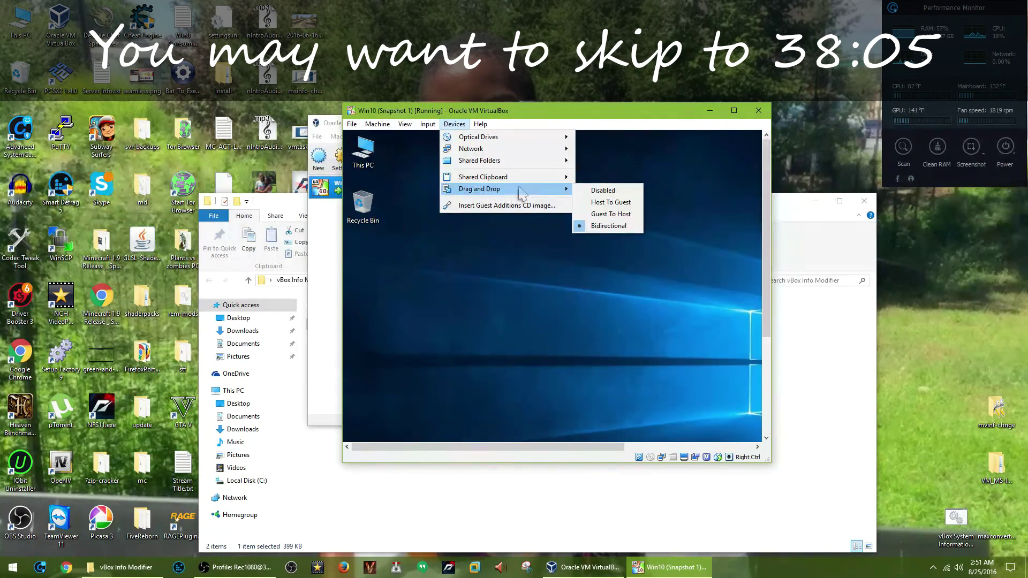
left_click(460, 126)
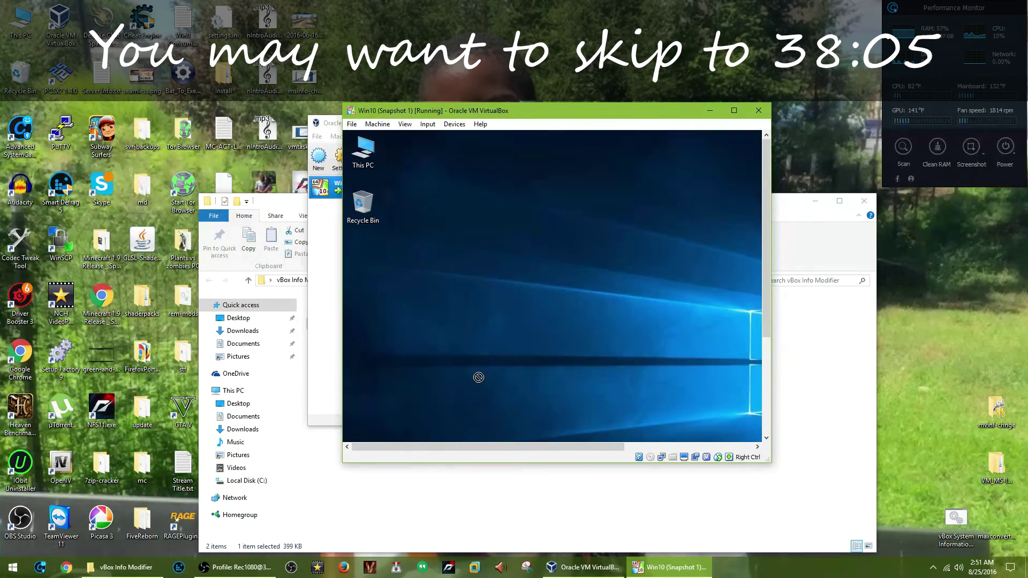
left_click(734, 111)
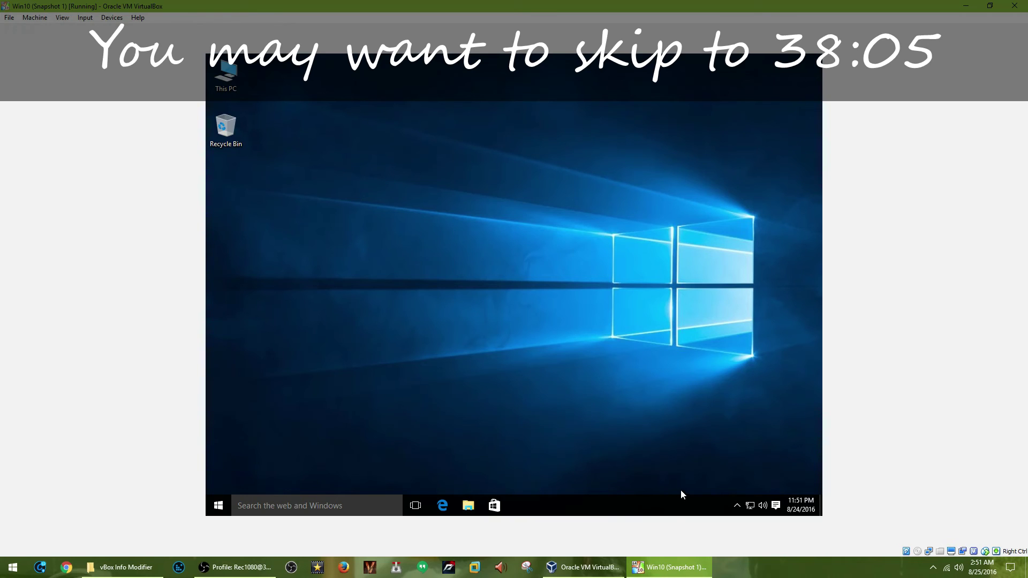
Close the tray icons list and shut down the Windows 10 guest via Start > Power.
left_click(737, 505)
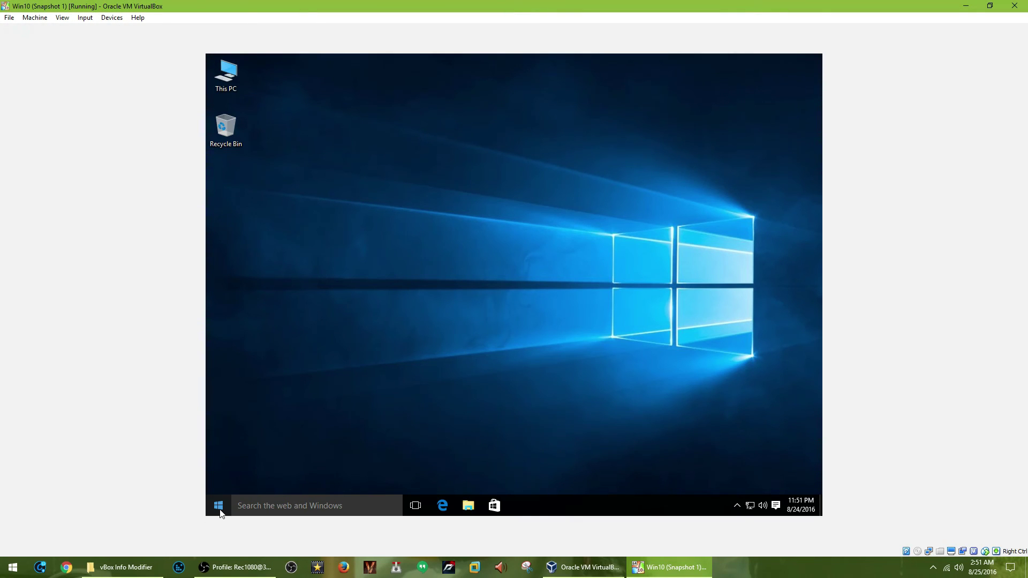
left_click(218, 506)
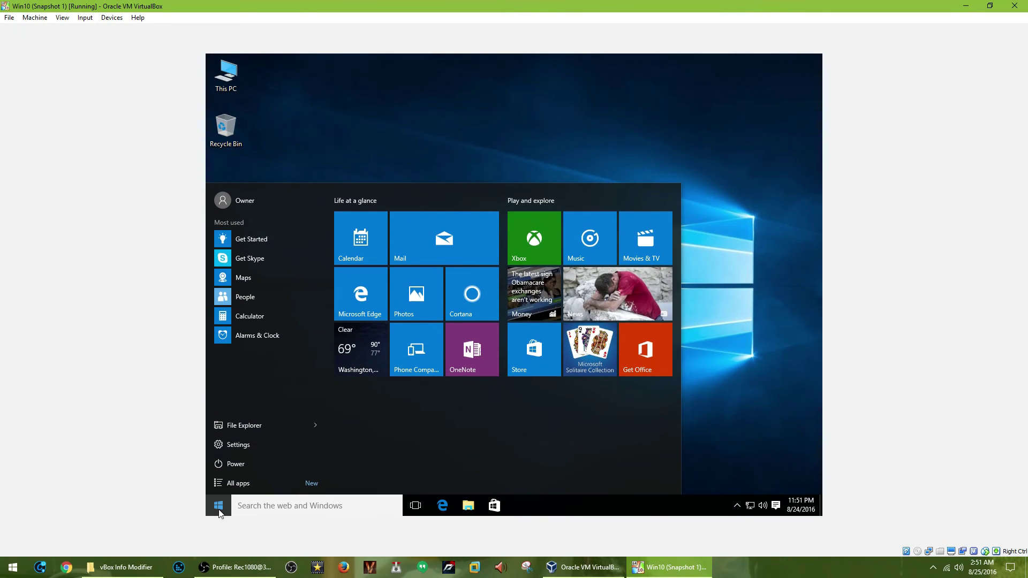
left_click(241, 465)
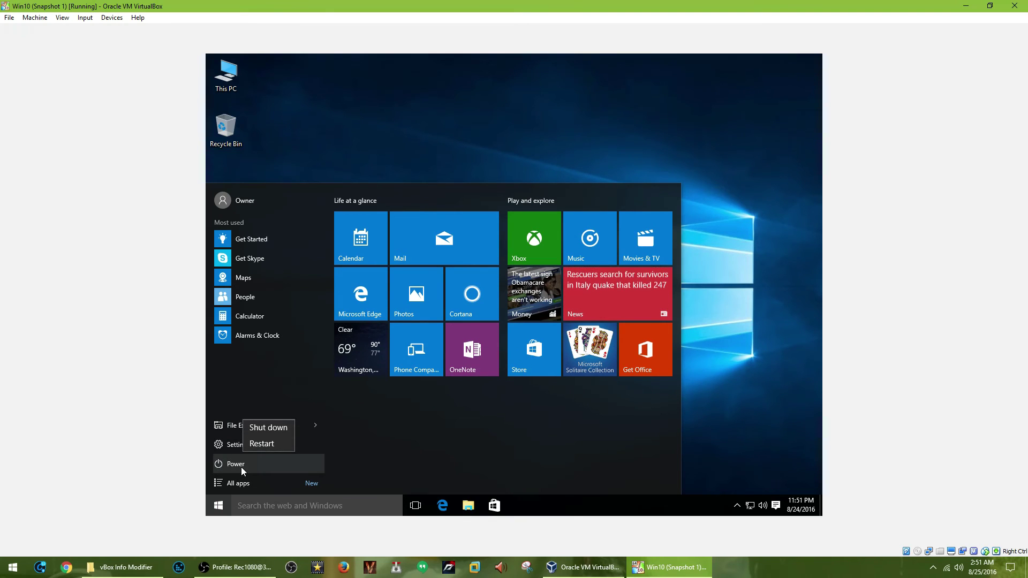
left_click(266, 426)
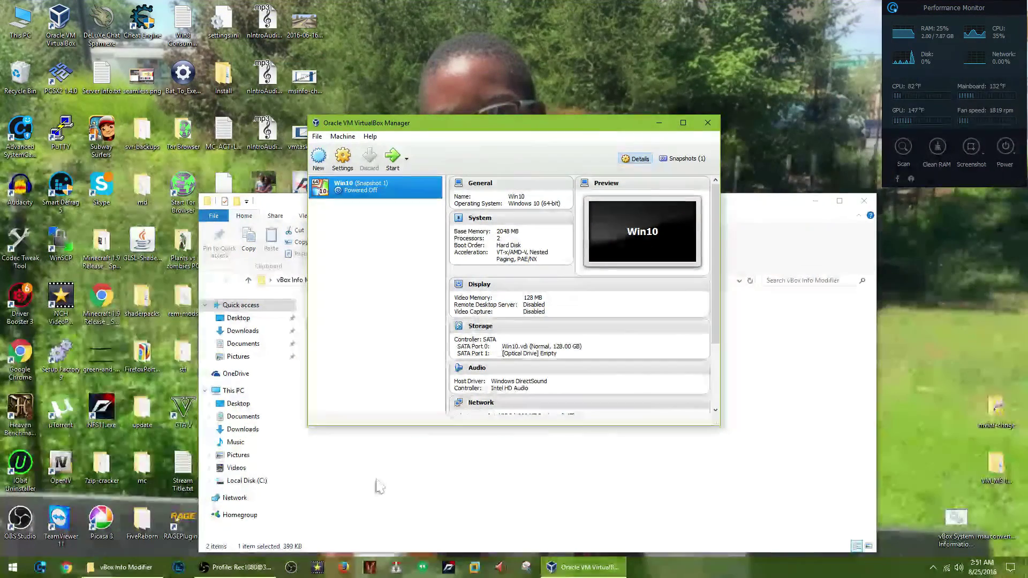
Run vBox System Information Modifier.exe from its folder and approve the administrator prompt.
left_click(378, 486)
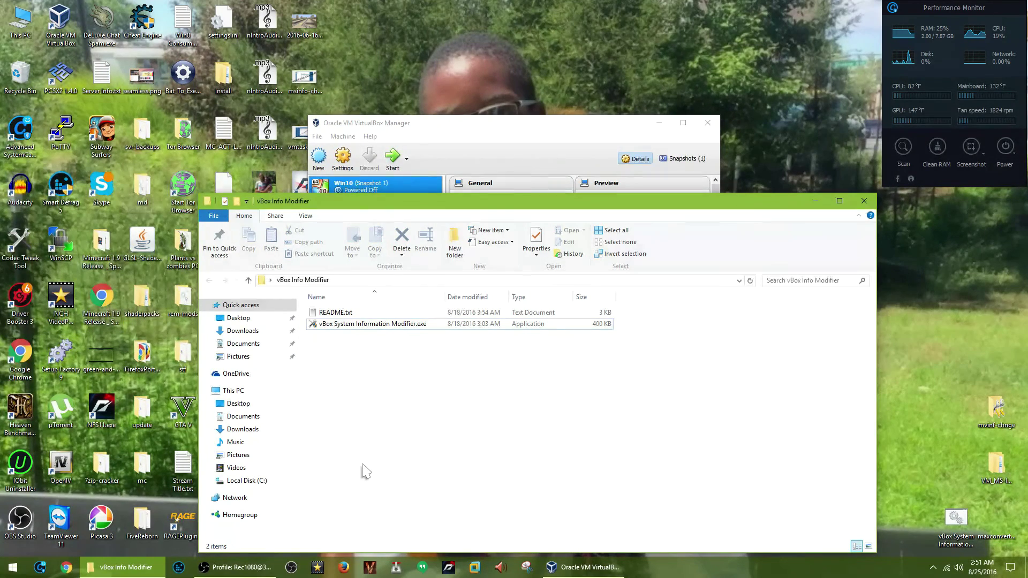
left_click(488, 161)
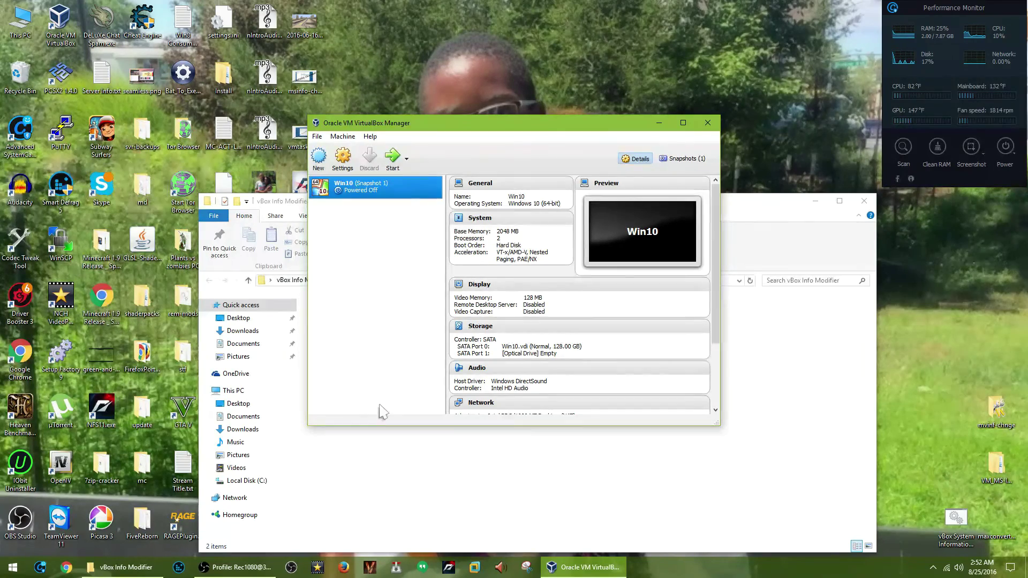
left_click(399, 458)
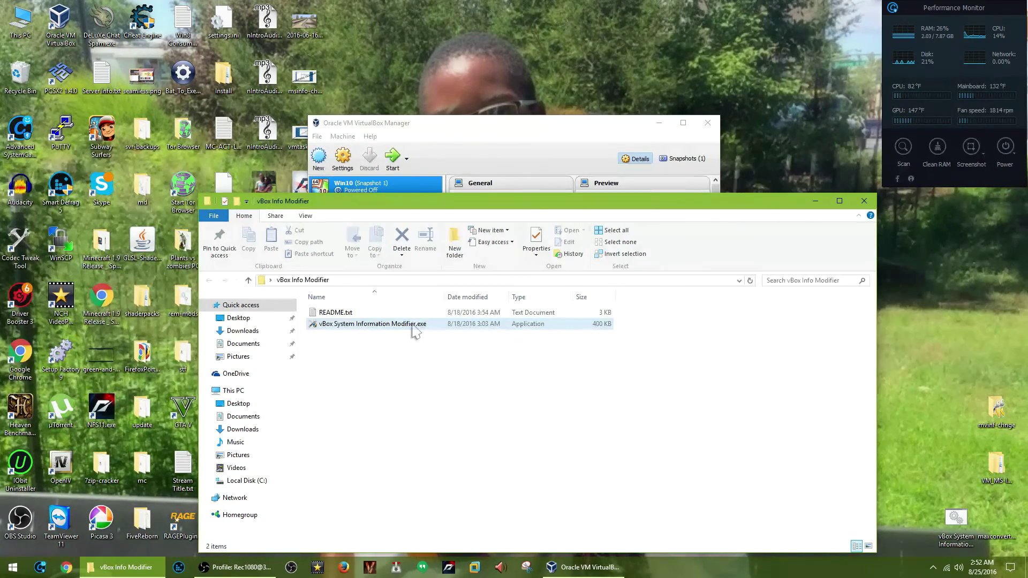
mouse_move(412, 327)
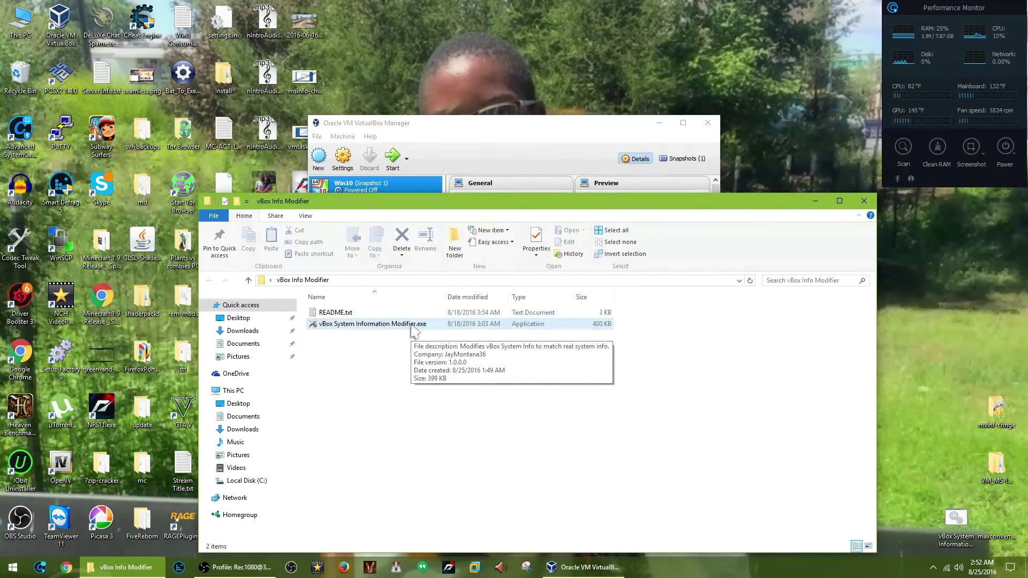
double_click(412, 327)
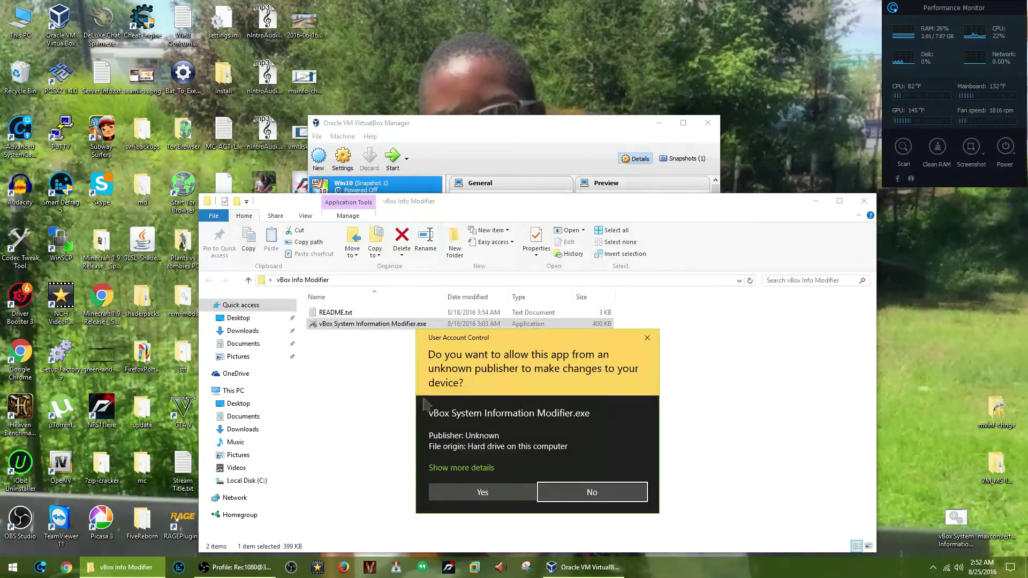
left_click(476, 493)
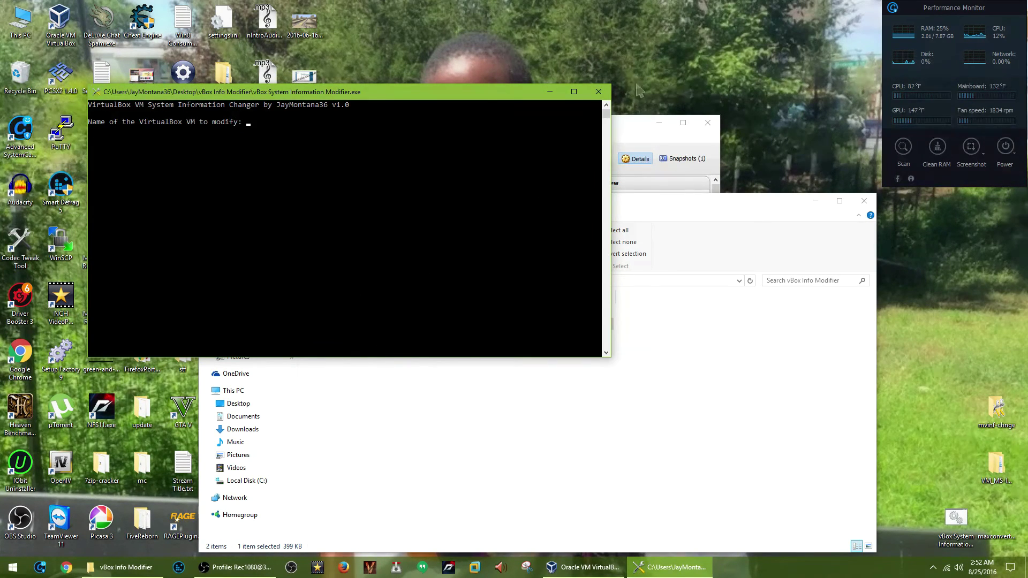
Close the modifier's console window and the vBox Info Modifier folder window.
left_click(597, 92)
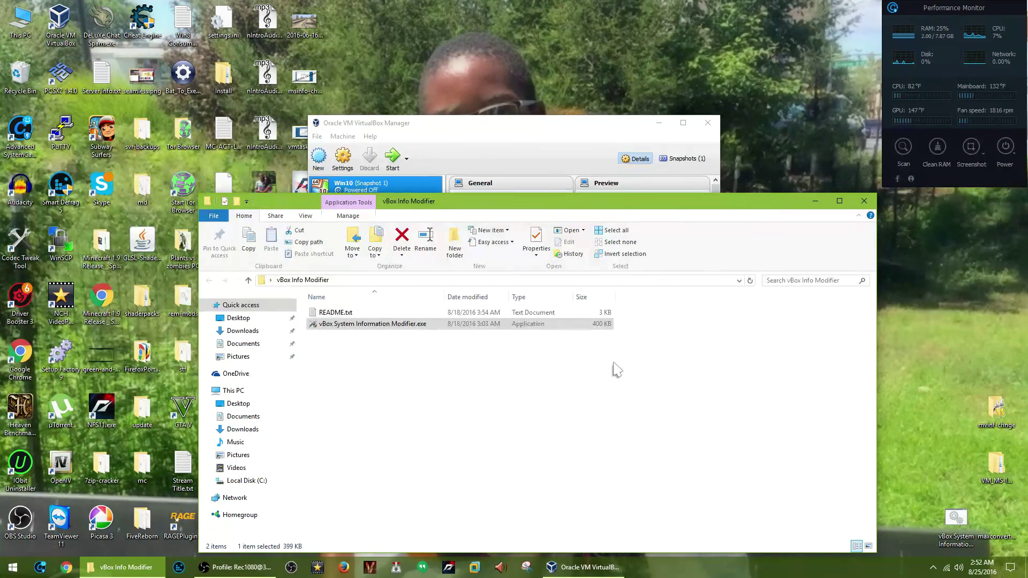
left_click(558, 151)
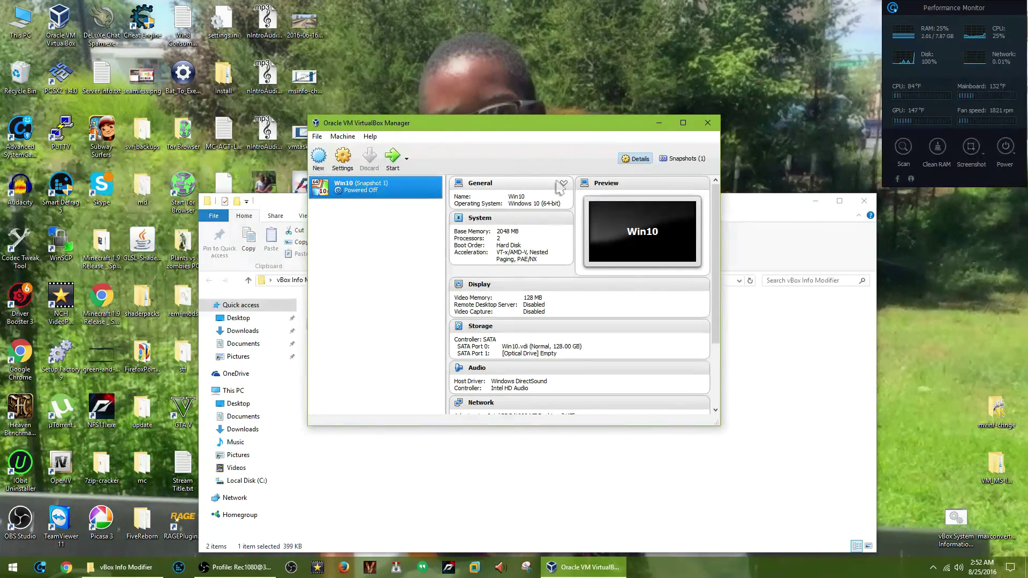
left_click(588, 462)
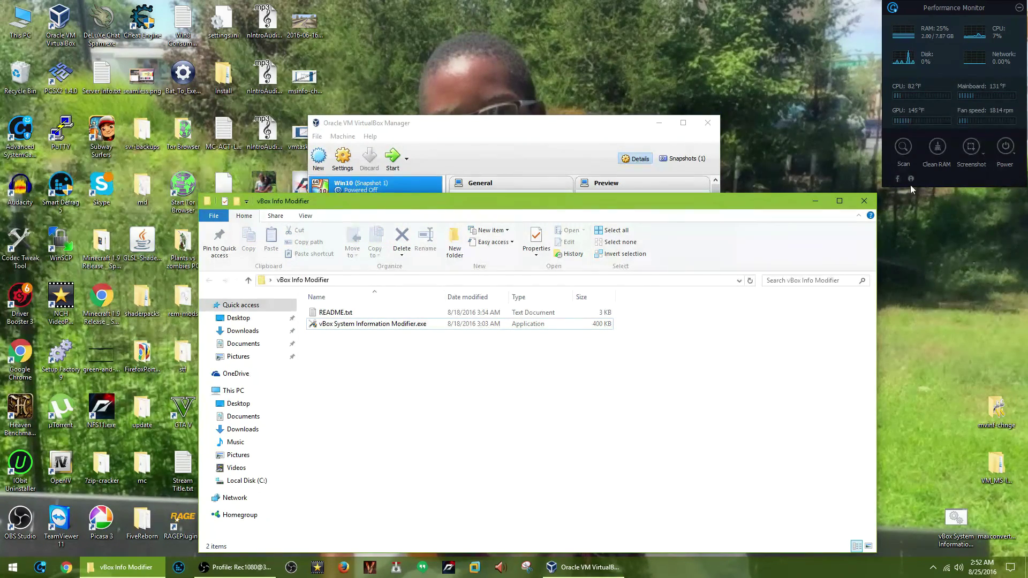
left_click(867, 202)
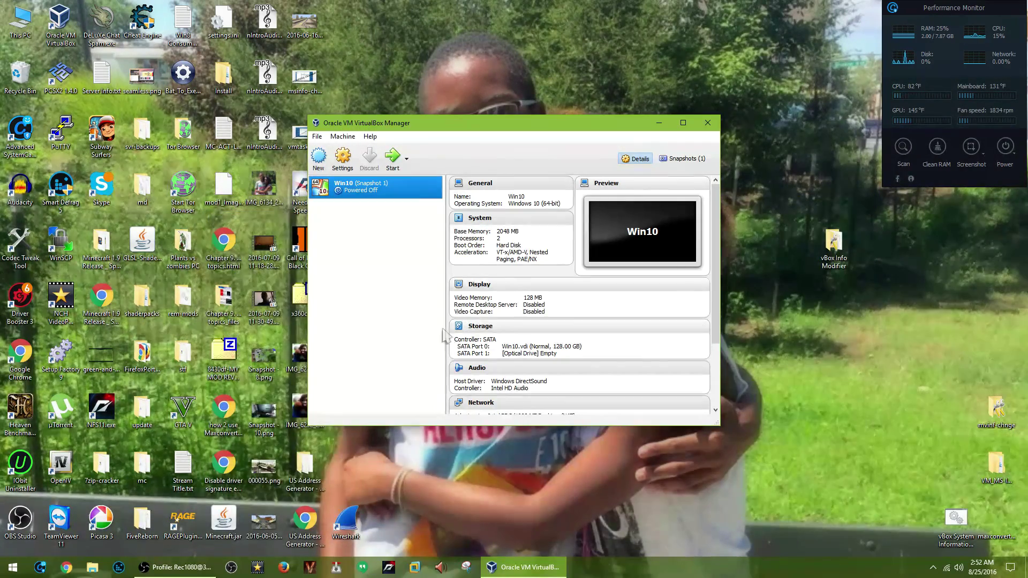